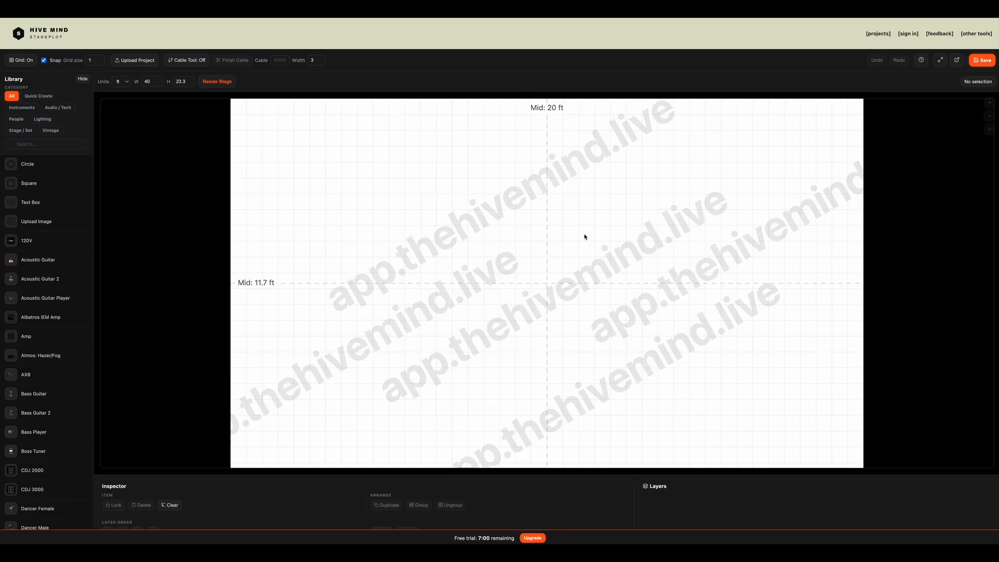
Sign in to the account by autofilling the saved e-mail and password
{"action": "scroll", "coordinate": [505, 498], "scroll_direction": "down", "scroll_amount": 2}
{"action": "scroll", "coordinate": [505, 500], "scroll_direction": "up", "scroll_amount": 2}
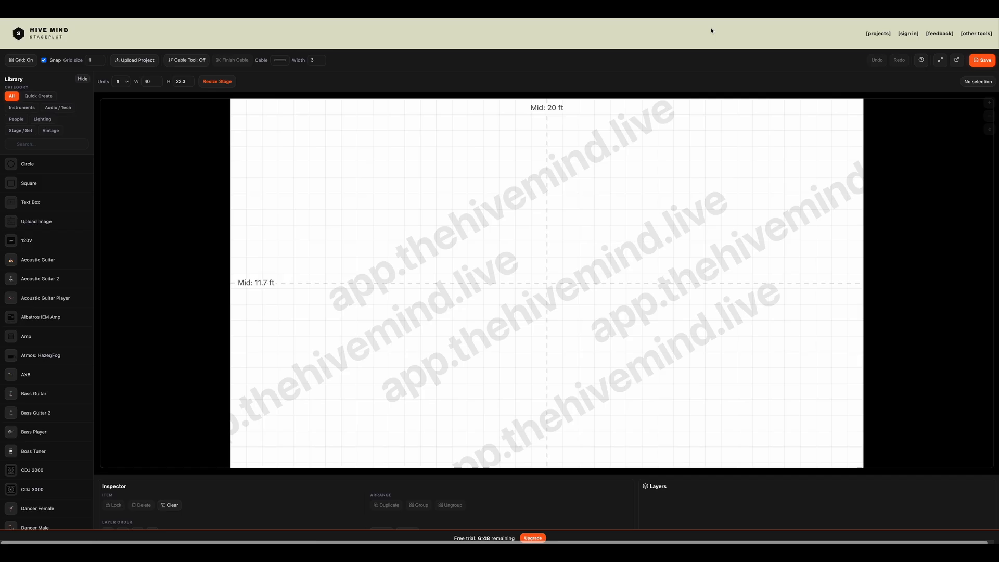
{"action": "left_click", "coordinate": [908, 35]}
{"action": "left_click", "coordinate": [521, 257]}
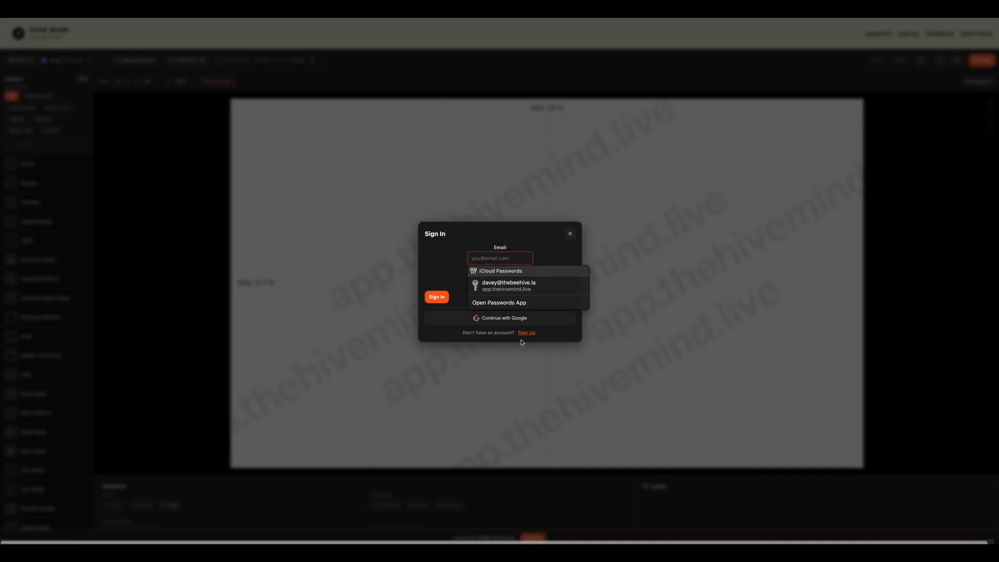
{"action": "left_click", "coordinate": [507, 284]}
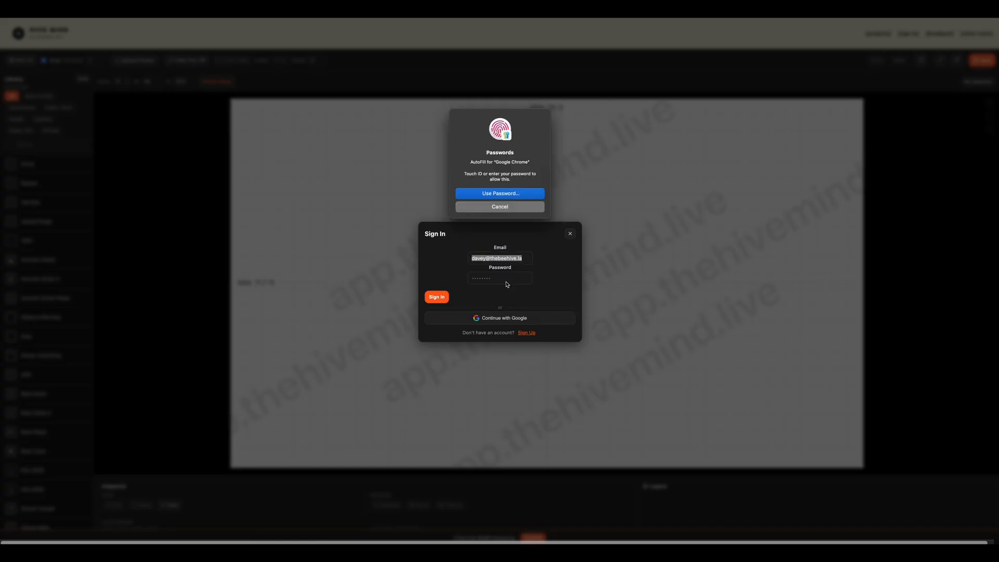
{"action": "left_click", "coordinate": [437, 297]}
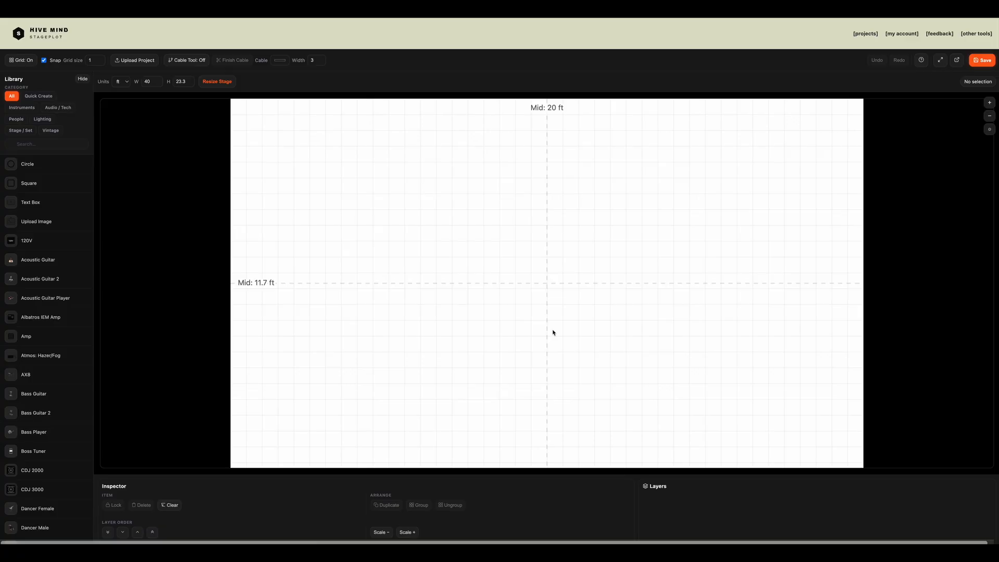
Review the account's plan details and the list of saved projects, closing both dialogs
{"action": "left_click", "coordinate": [904, 34]}
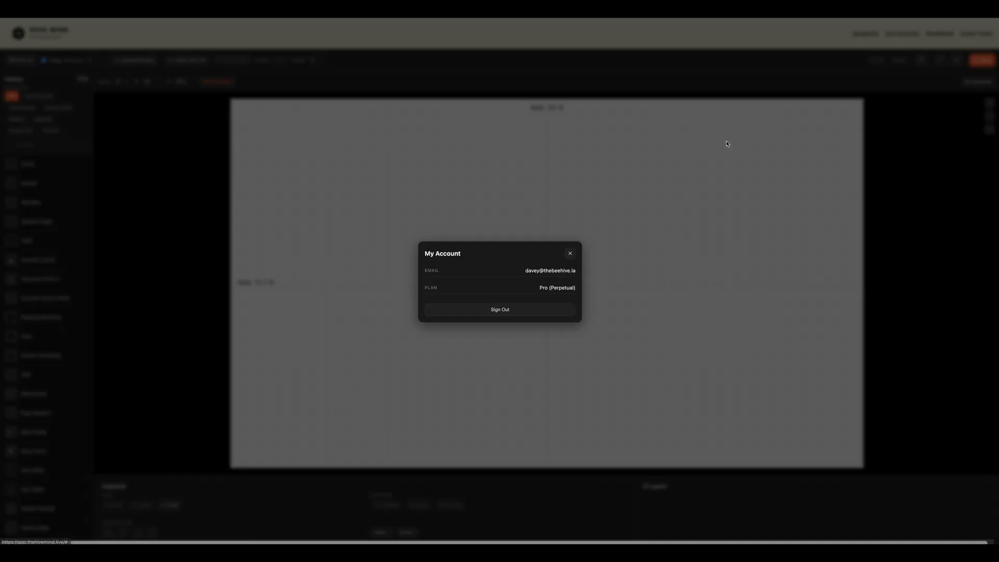
{"action": "left_click", "coordinate": [571, 254]}
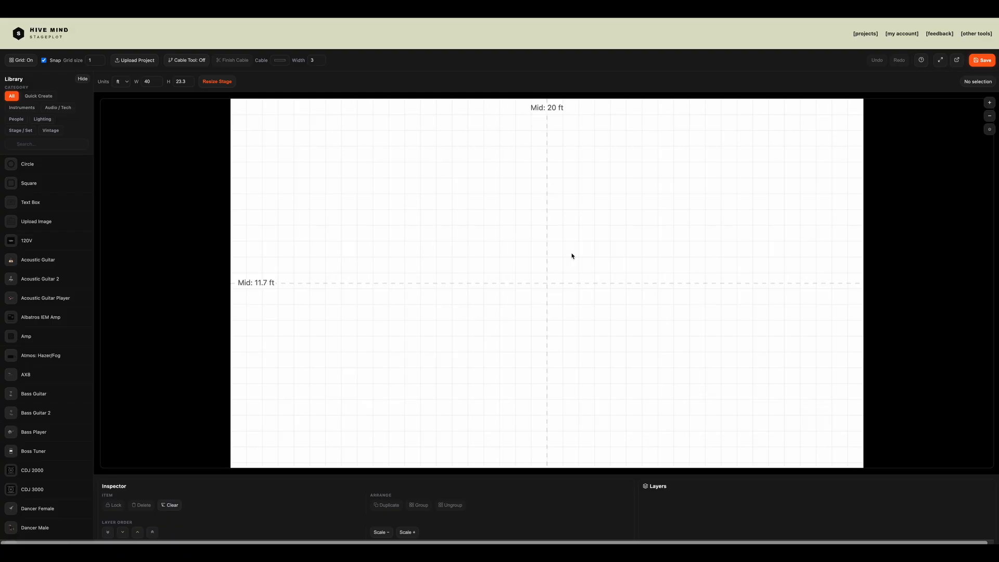
{"action": "left_click", "coordinate": [866, 35]}
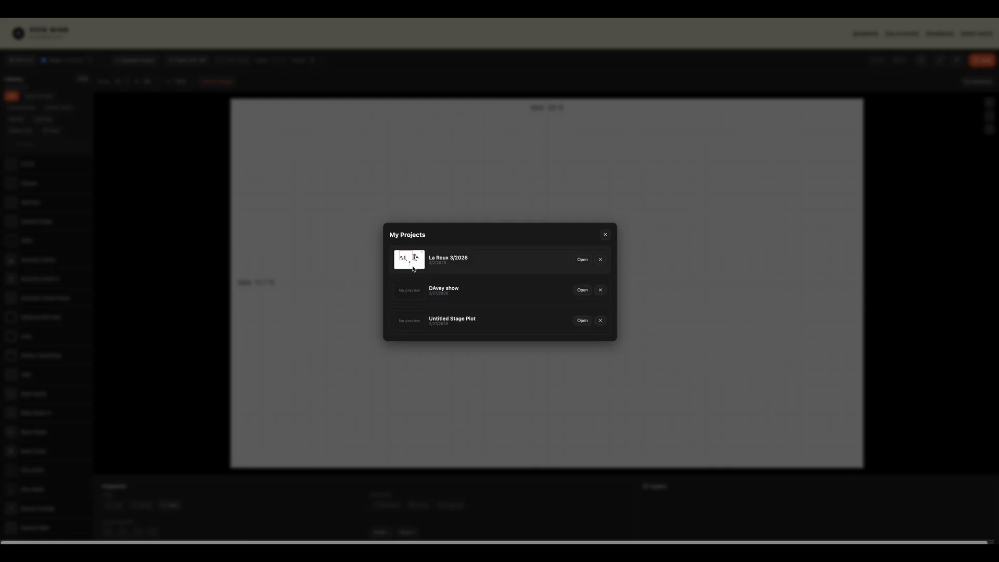
{"action": "left_click", "coordinate": [605, 236]}
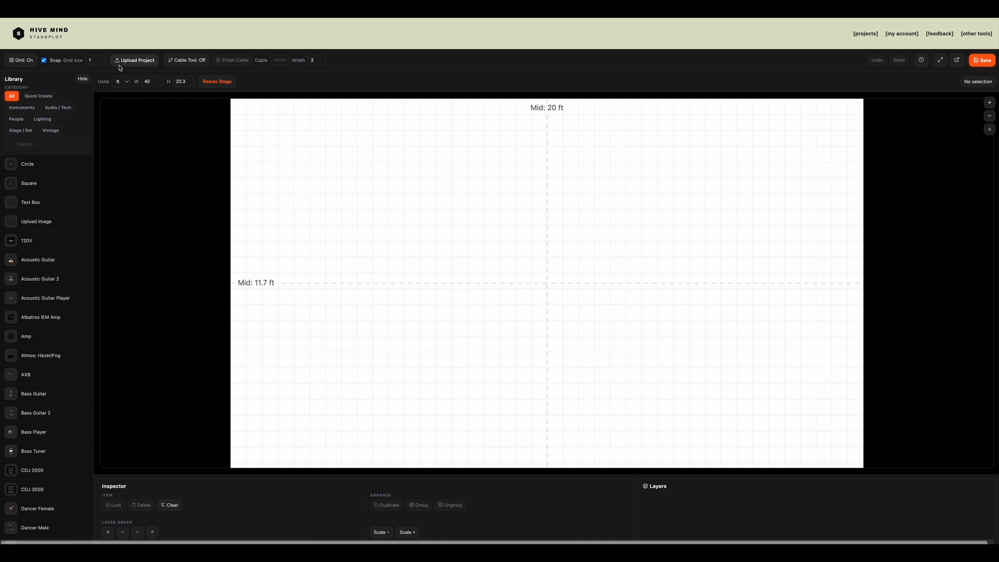
Toggle the grid off and back on, and check the snap and grid size settings
{"action": "left_click", "coordinate": [29, 62]}
{"action": "left_click", "coordinate": [29, 61]}
{"action": "left_click", "coordinate": [45, 60]}
{"action": "left_click", "coordinate": [94, 61]}
{"action": "left_click", "coordinate": [355, 60]}
Place a CDJ 2000 from the library on the stage, look over its inspector options, and delete it
{"action": "scroll", "coordinate": [44, 431], "scroll_direction": "down", "scroll_amount": 3}
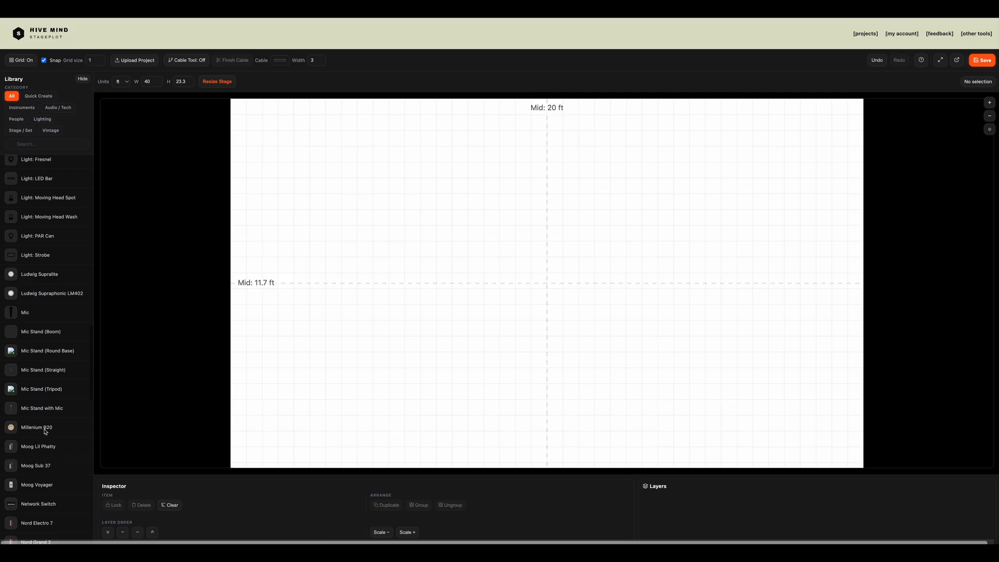
{"action": "scroll", "coordinate": [74, 435], "scroll_direction": "up", "scroll_amount": 3}
{"action": "scroll", "coordinate": [241, 521], "scroll_direction": "down", "scroll_amount": 2}
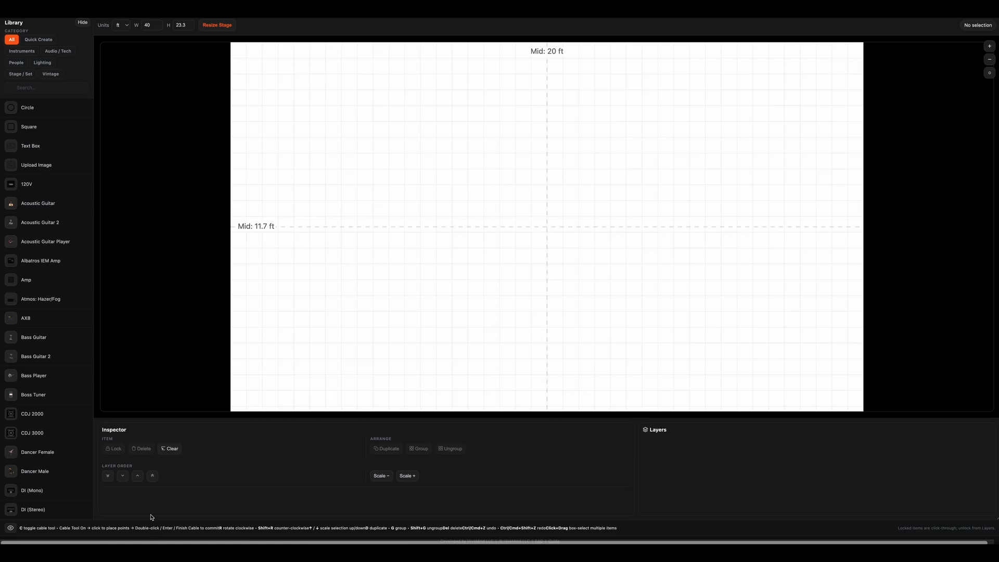
{"action": "left_click", "coordinate": [37, 414]}
{"action": "scroll", "coordinate": [194, 499], "scroll_direction": "down", "scroll_amount": 1}
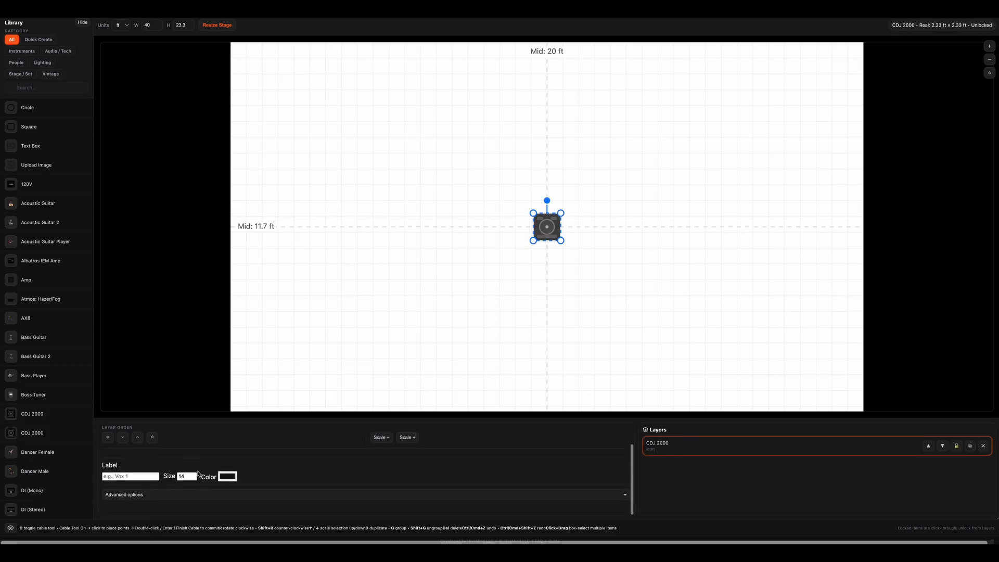
{"action": "scroll", "coordinate": [206, 480], "scroll_direction": "up", "scroll_amount": 1}
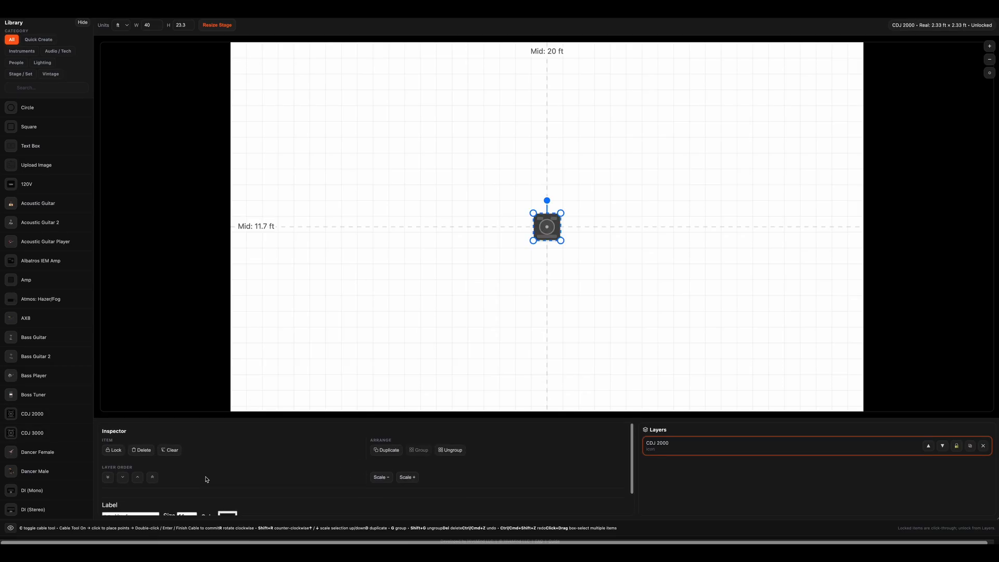
{"action": "key", "text": "Delete"}
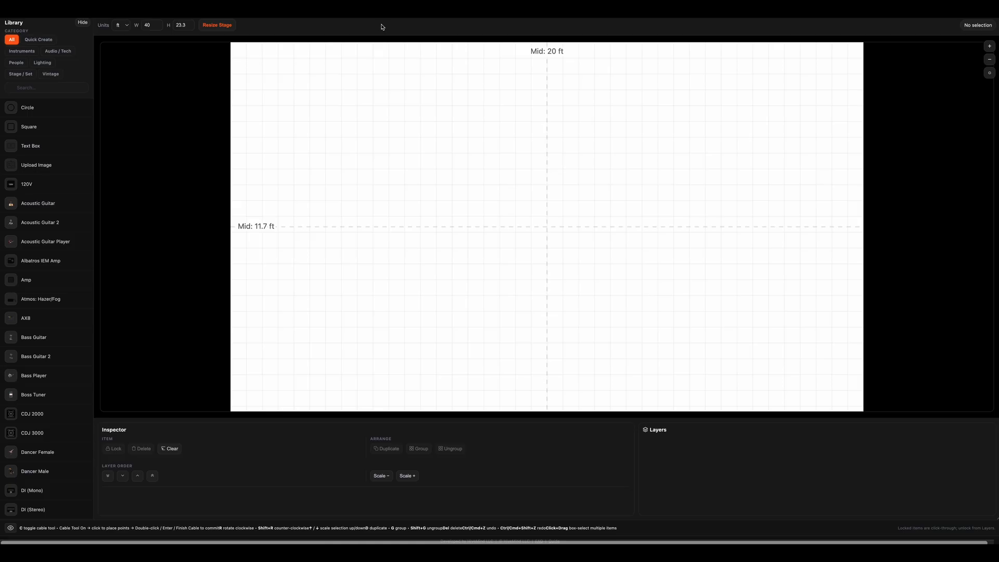
Check the stage units, place a 120V item on the stage, reposition it, and delete it
{"action": "scroll", "coordinate": [381, 27], "scroll_direction": "up", "scroll_amount": 2}
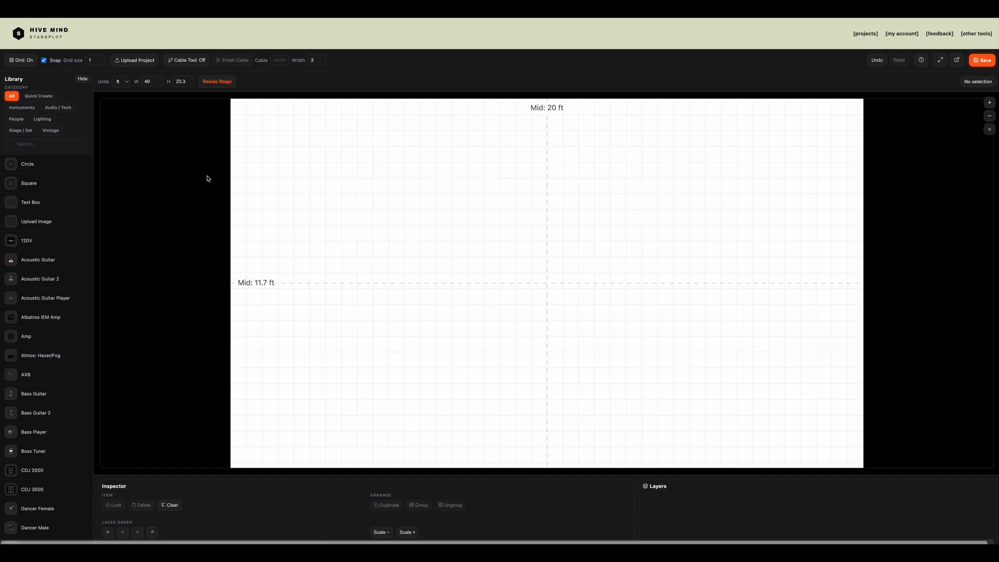
{"action": "left_click", "coordinate": [126, 82]}
{"action": "left_click", "coordinate": [122, 81]}
{"action": "left_click", "coordinate": [56, 243]}
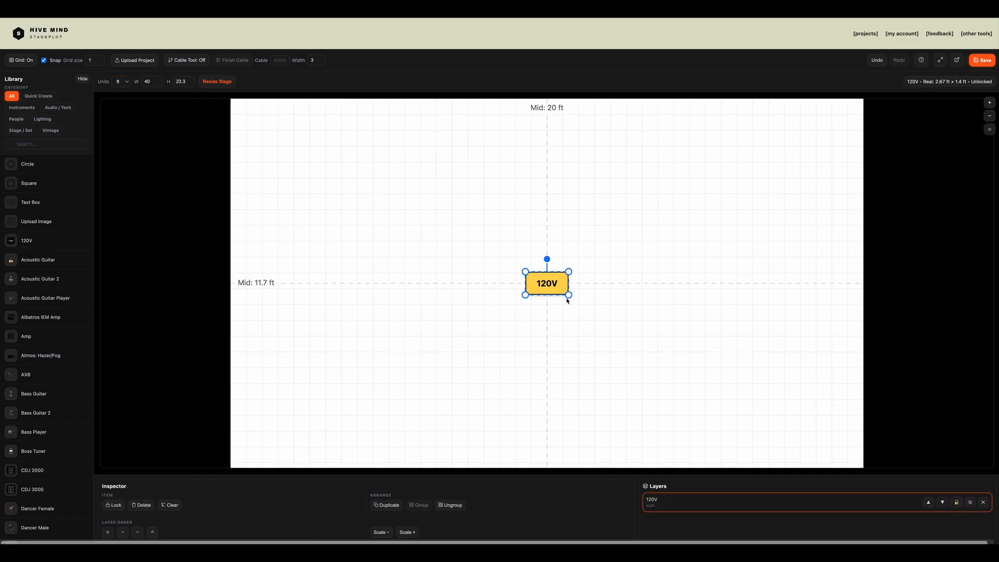
{"action": "left_click_drag", "start_coordinate": [557, 290], "coordinate": [510, 263]}
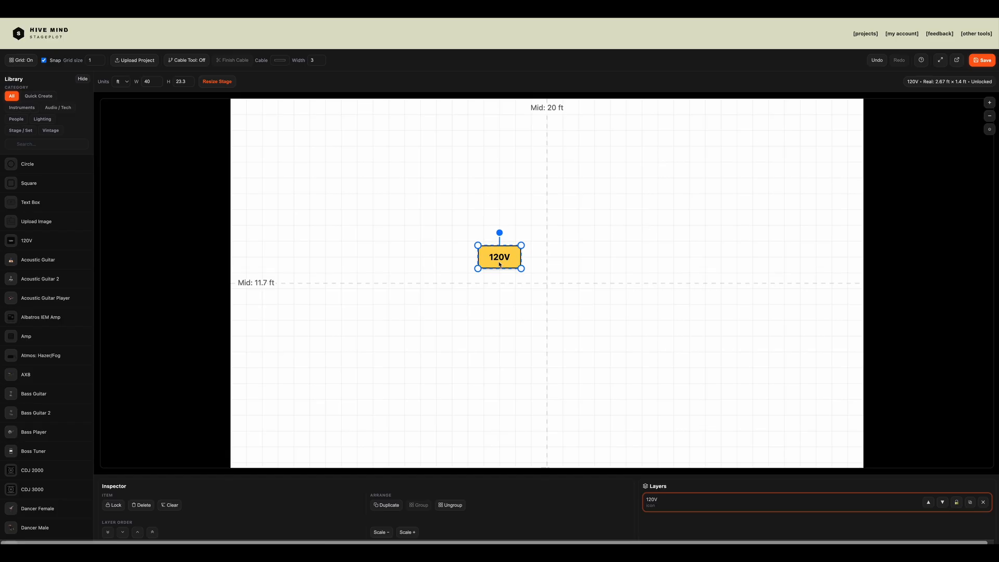
{"action": "left_click_drag", "start_coordinate": [499, 264], "coordinate": [530, 267]}
{"action": "key", "text": "Delete"}
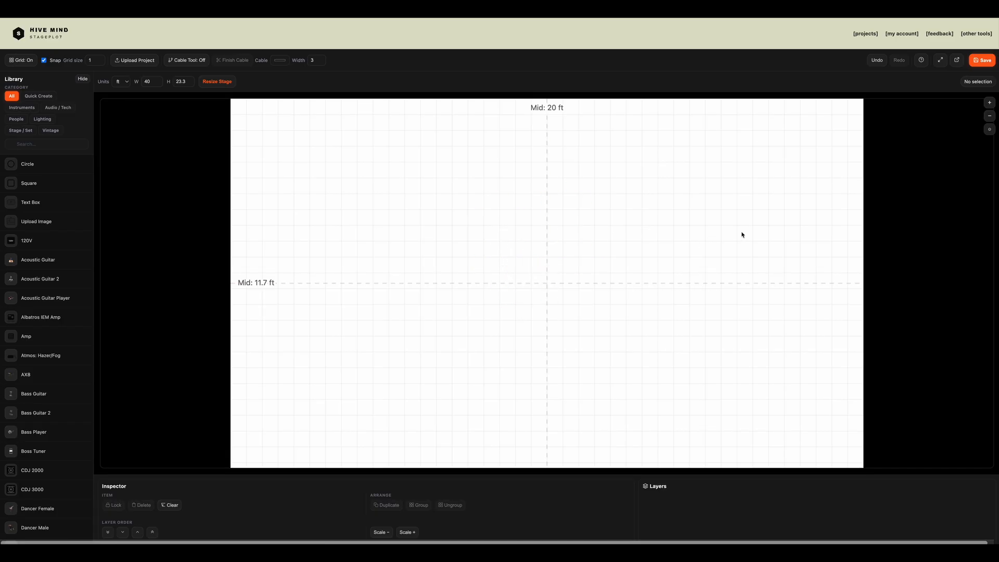
Examine the stage grid up close and return to the full stage view
{"action": "left_click", "coordinate": [990, 104]}
{"action": "left_click", "coordinate": [990, 104]}
{"action": "left_click", "coordinate": [990, 104]}
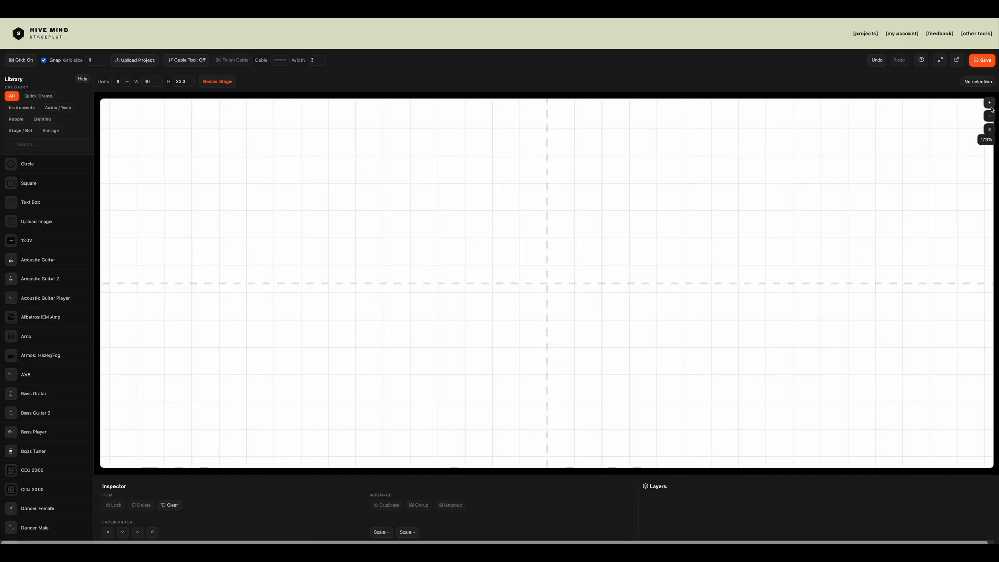
{"action": "left_click", "coordinate": [990, 115]}
{"action": "left_click", "coordinate": [990, 116]}
{"action": "left_click", "coordinate": [990, 115]}
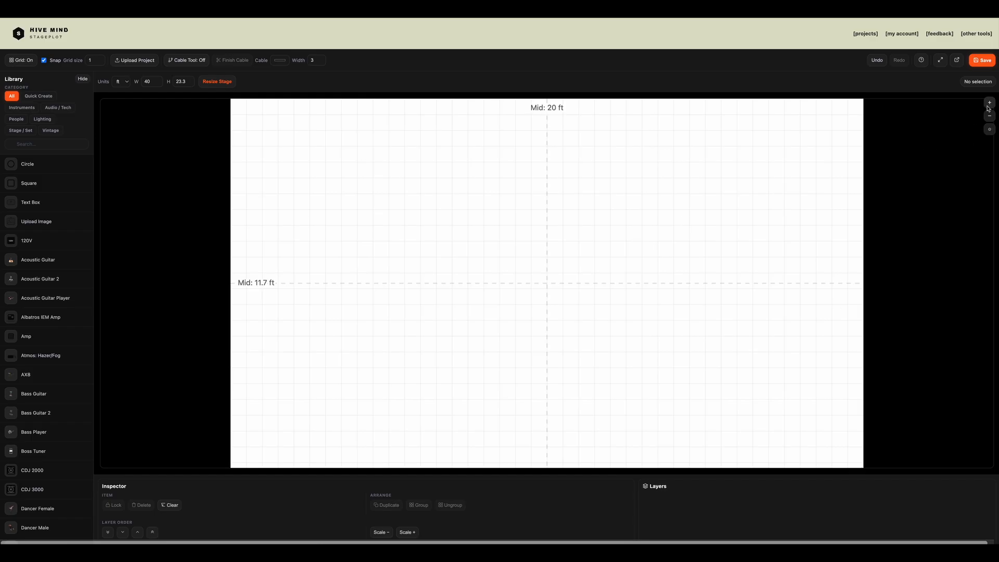
{"action": "left_click", "coordinate": [990, 130]}
{"action": "left_click", "coordinate": [990, 131]}
Open and skip the guided tour, and review the Save & Export options without saving
{"action": "left_click", "coordinate": [922, 62]}
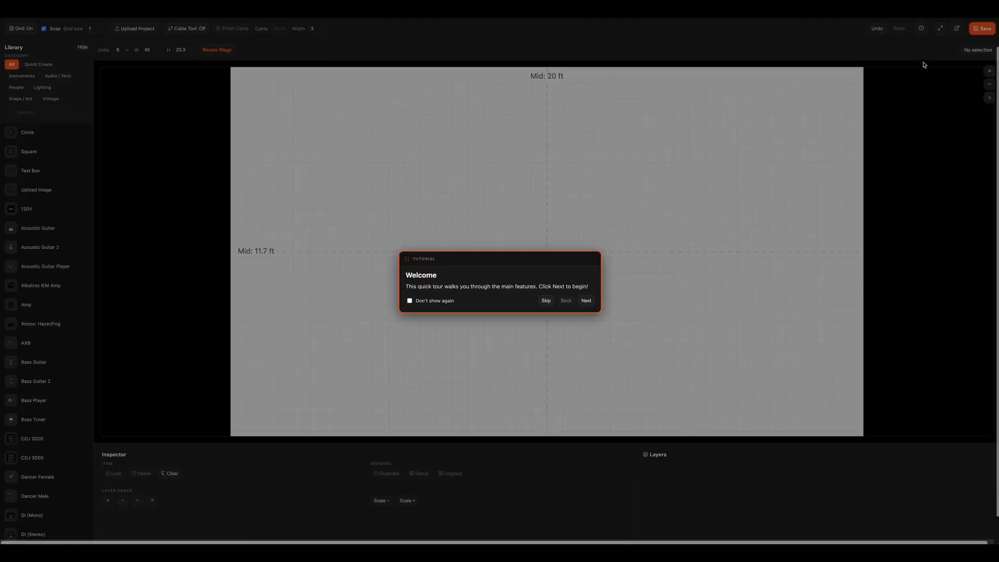
{"action": "left_click", "coordinate": [547, 302]}
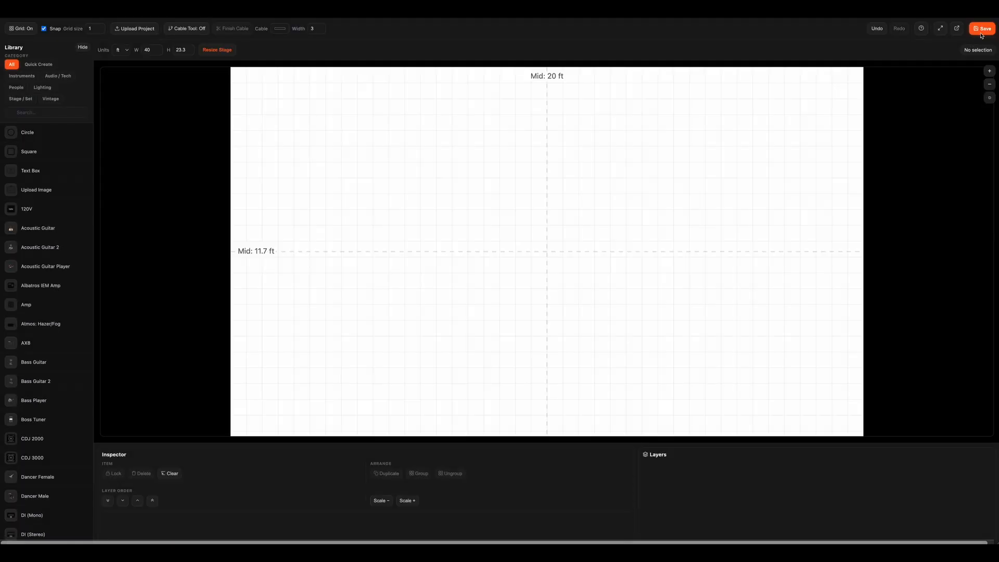
{"action": "left_click", "coordinate": [981, 31]}
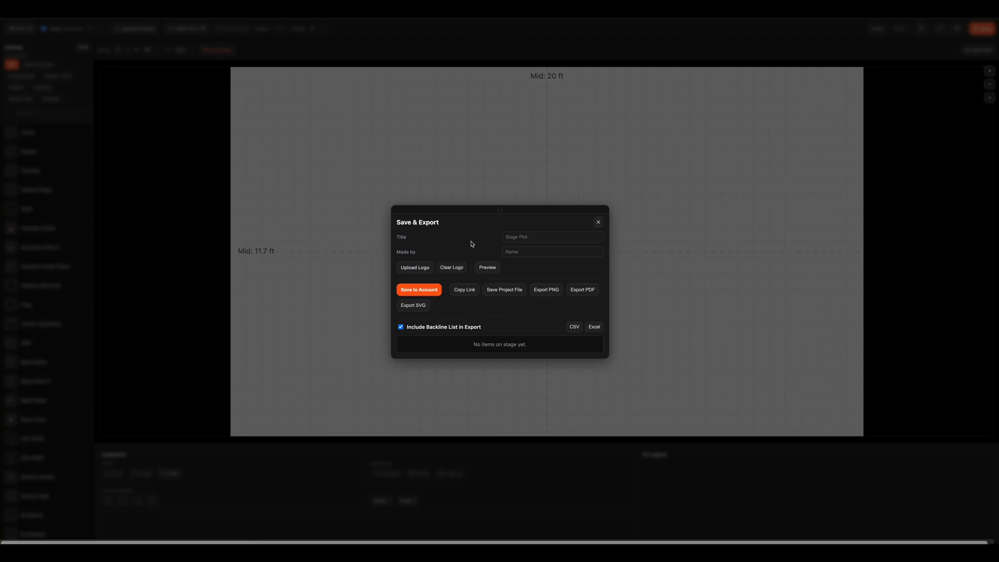
{"action": "left_click", "coordinate": [534, 238]}
{"action": "left_click", "coordinate": [525, 255]}
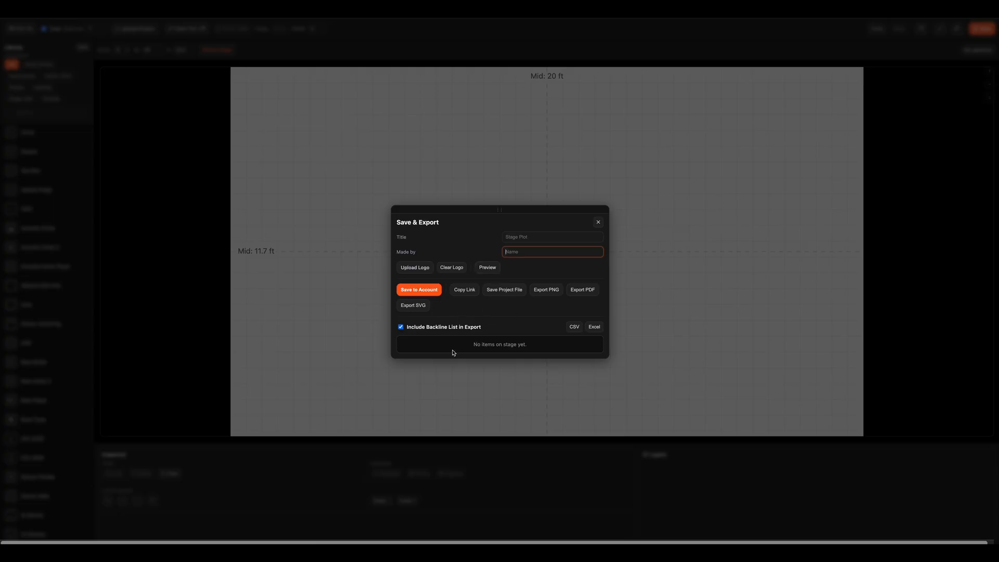
{"action": "left_click", "coordinate": [599, 222]}
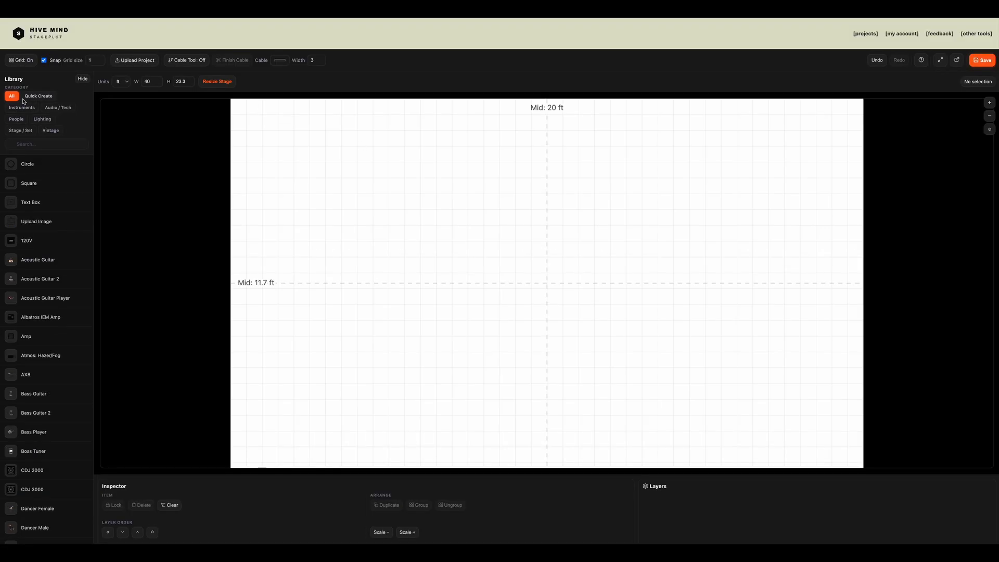
Filter the library to Vintage items, place an Acoustic Guitar (Small), enlarge it to 4.96 ft × 11.21 ft, and delete it
{"action": "scroll", "coordinate": [43, 299], "scroll_direction": "down", "scroll_amount": 8}
{"action": "scroll", "coordinate": [43, 299], "scroll_direction": "up", "scroll_amount": 10}
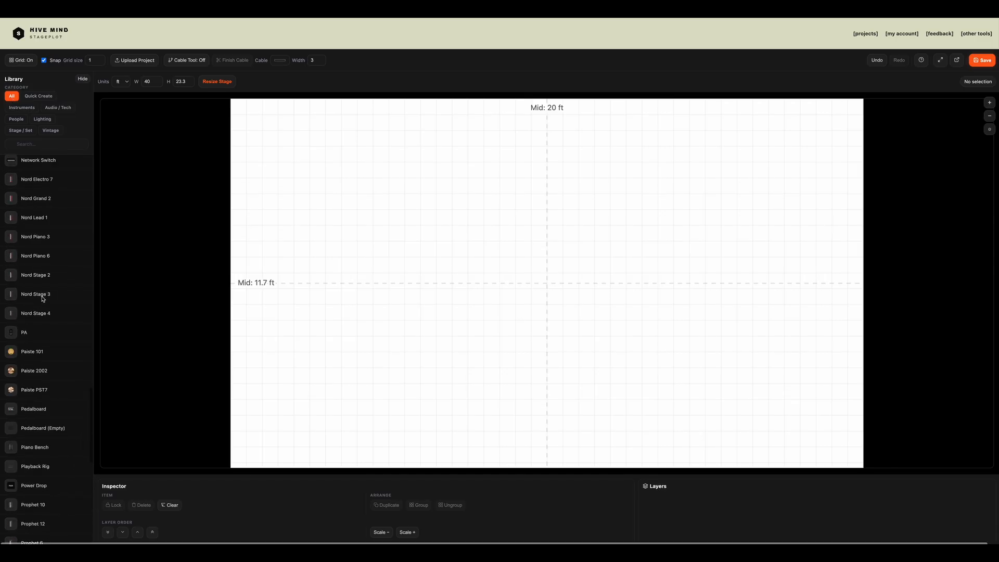
{"action": "scroll", "coordinate": [43, 299], "scroll_direction": "up", "scroll_amount": 1}
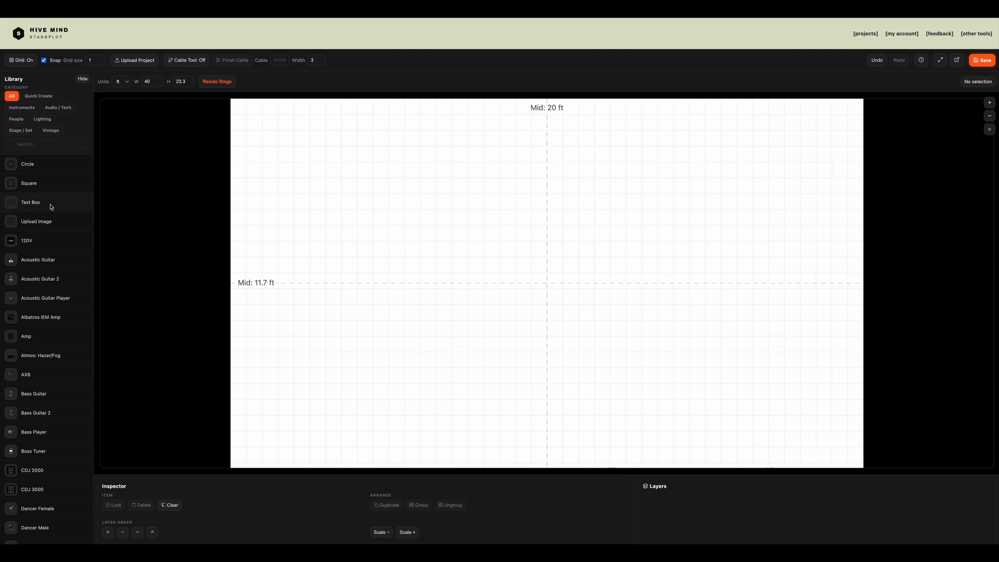
{"action": "left_click", "coordinate": [47, 130]}
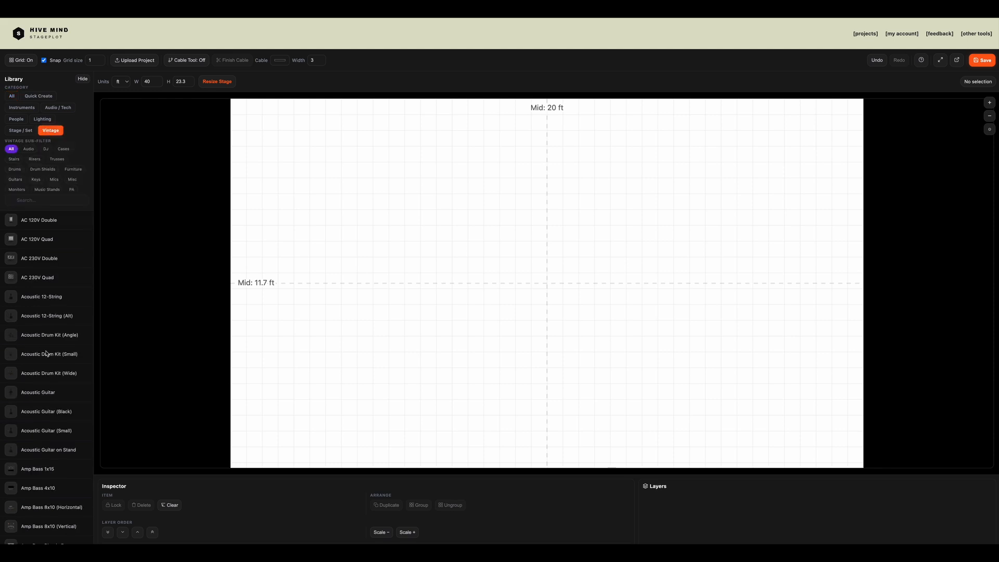
{"action": "scroll", "coordinate": [53, 384], "scroll_direction": "down", "scroll_amount": 3}
{"action": "left_click", "coordinate": [42, 294]}
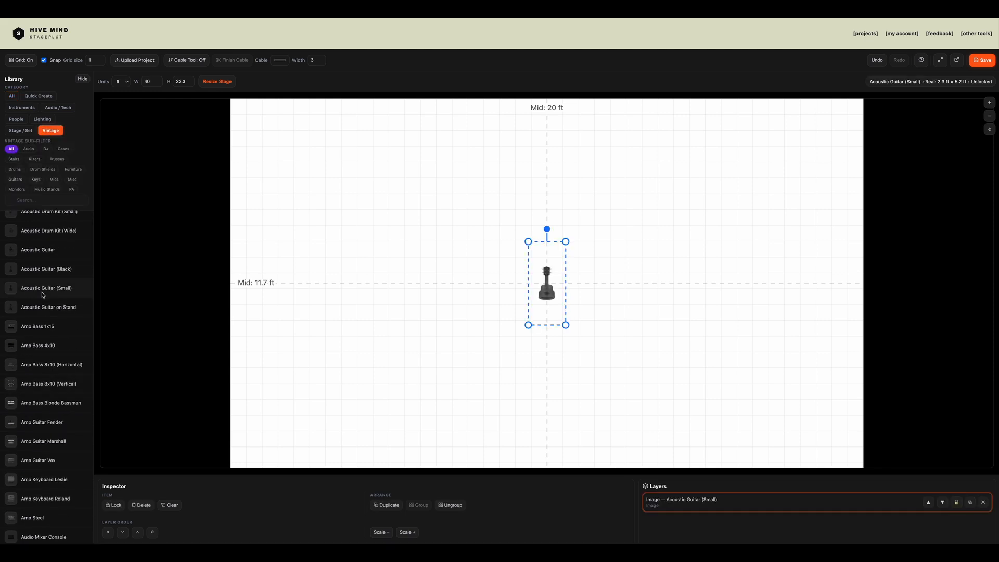
{"action": "left_click_drag", "start_coordinate": [529, 243], "coordinate": [491, 207]}
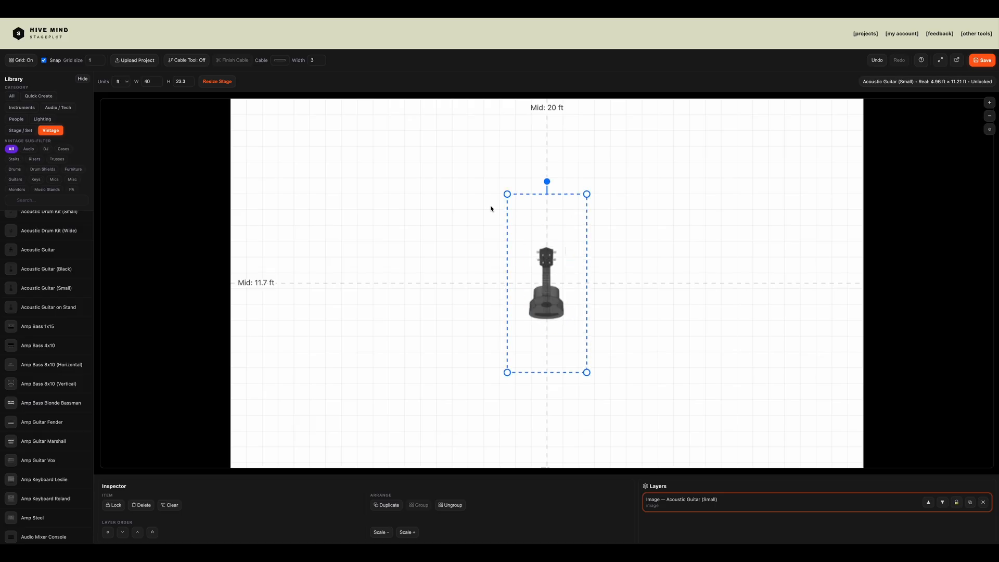
{"action": "key", "text": "Delete"}
Show all library categories again and search the library for "guitar"
{"action": "scroll", "coordinate": [52, 271], "scroll_direction": "down", "scroll_amount": 15}
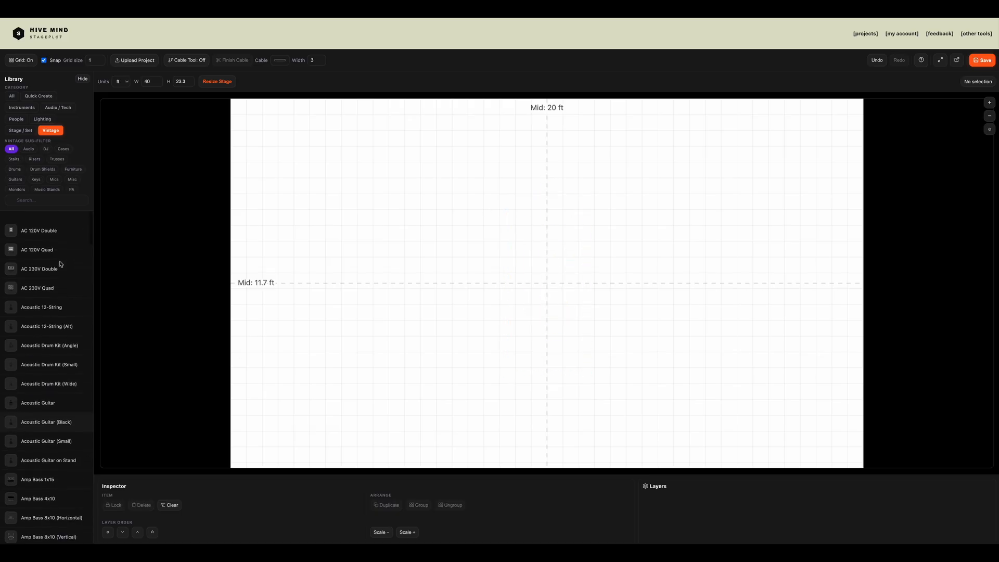
{"action": "scroll", "coordinate": [28, 286], "scroll_direction": "up", "scroll_amount": 20}
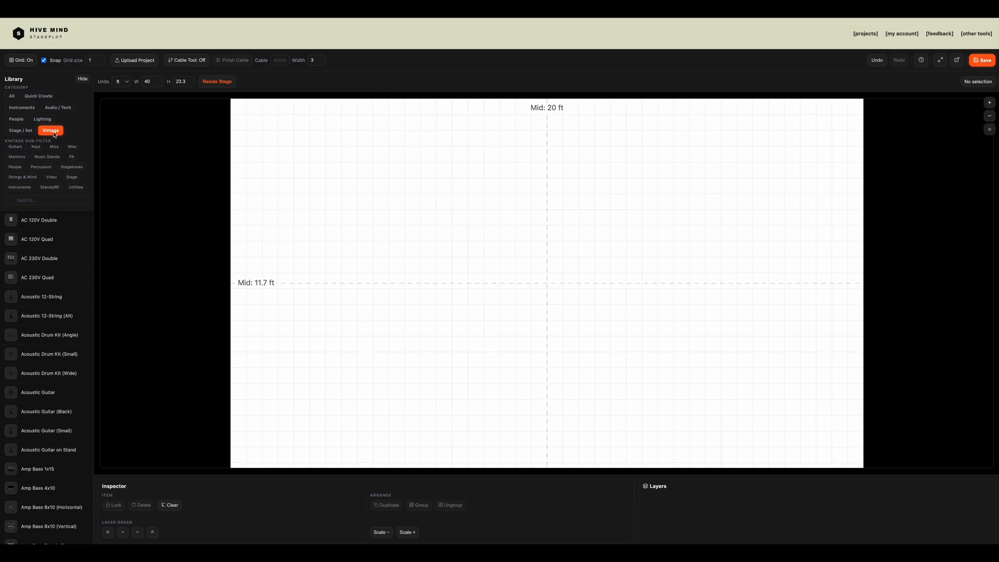
{"action": "left_click", "coordinate": [12, 97]}
{"action": "left_click", "coordinate": [27, 146]}
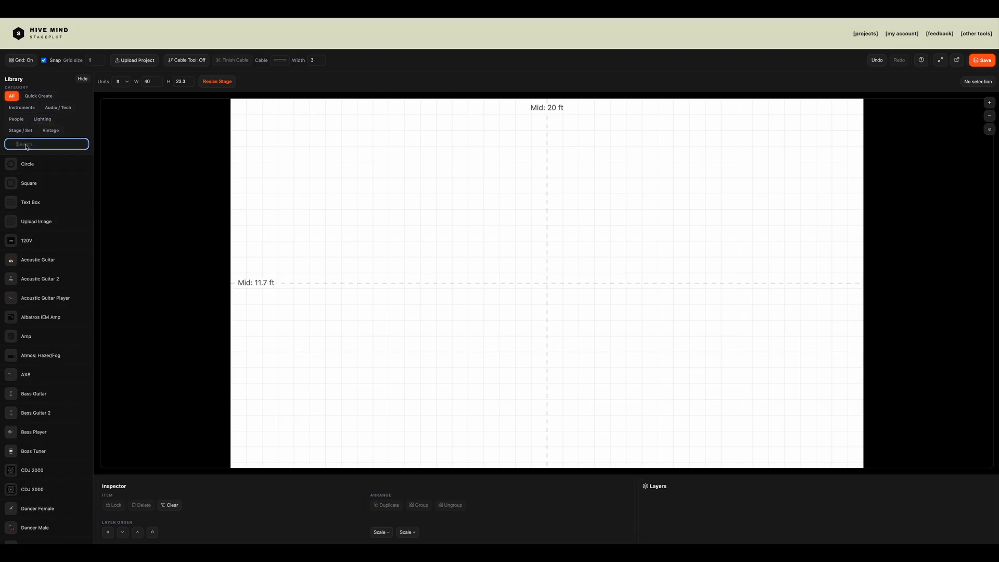
{"action": "type", "text": "guit"}
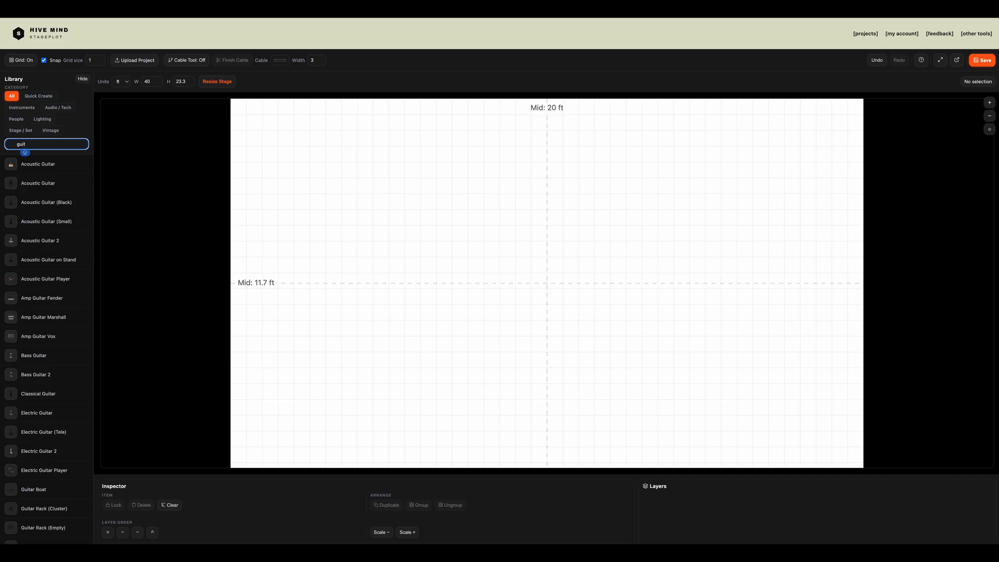
{"action": "type", "text": "ar"}
Place the second Acoustic Guitar from the search results on the stage and delete it
{"action": "left_click", "coordinate": [32, 185]}
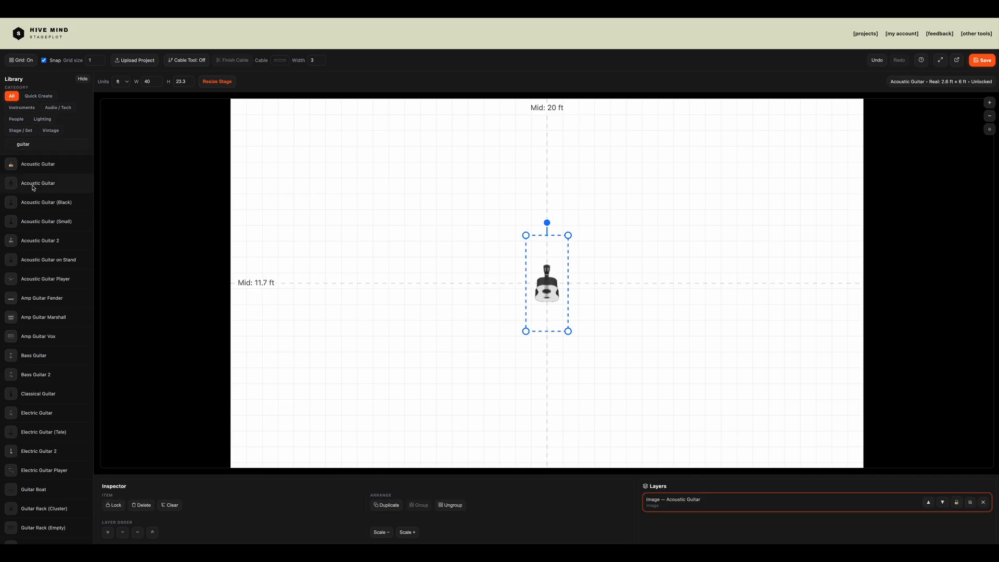
{"action": "key", "text": "Delete"}
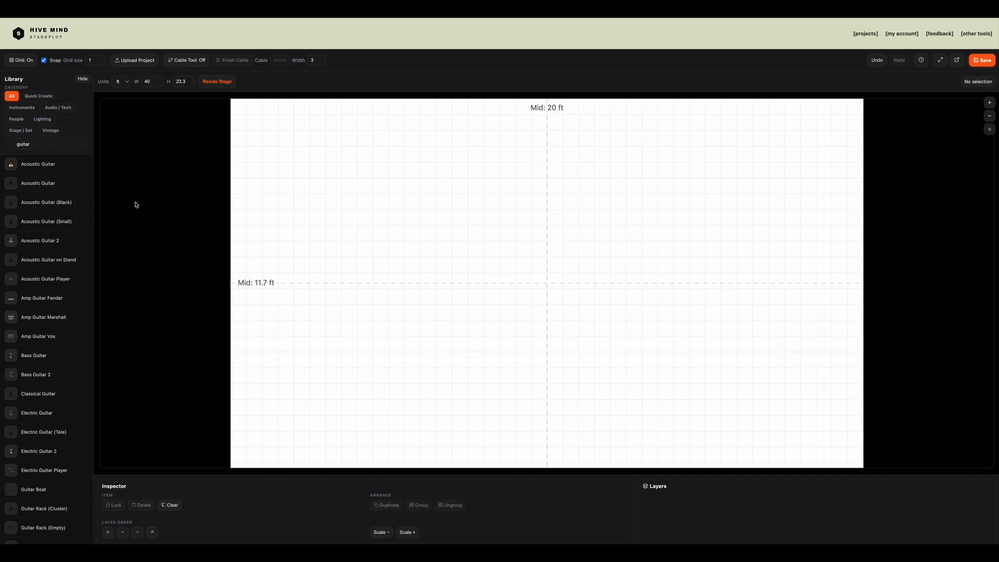
Place the first Acoustic Guitar from the search results on the stage, move it left of the centre line, and delete it
{"action": "left_click", "coordinate": [38, 167]}
{"action": "left_click_drag", "start_coordinate": [542, 285], "coordinate": [448, 291]}
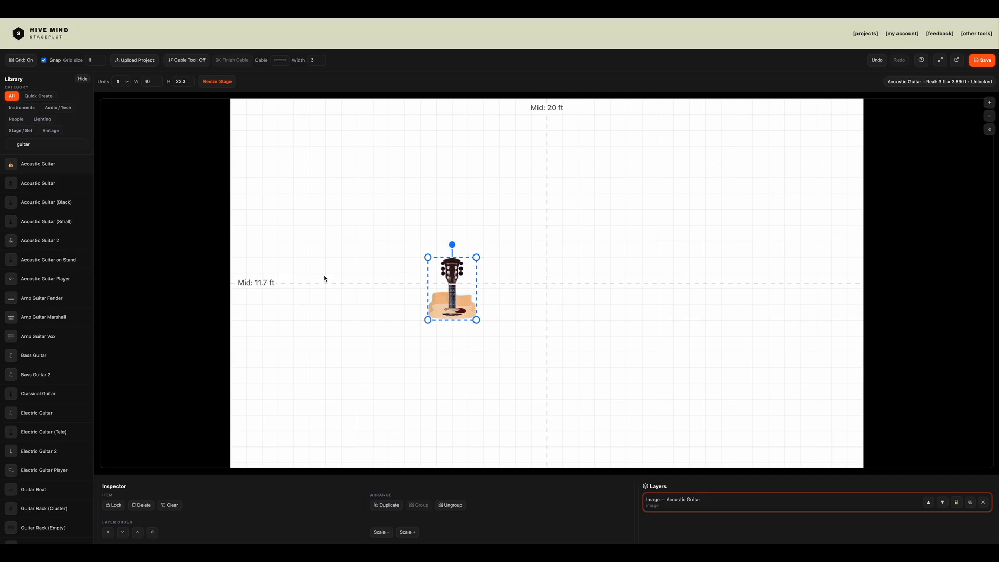
{"action": "left_click_drag", "start_coordinate": [451, 308], "coordinate": [355, 277]}
{"action": "key", "text": "Delete"}
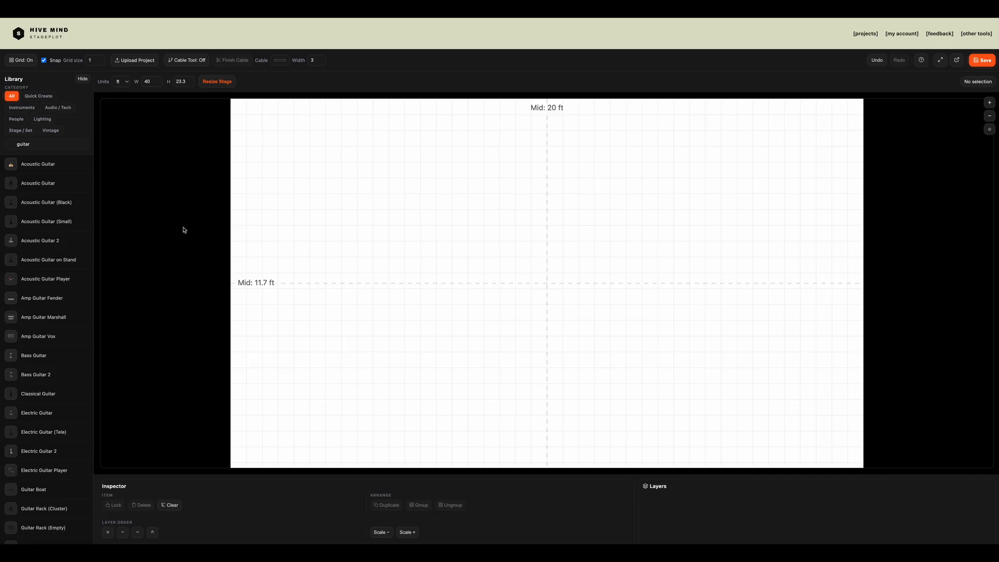
Browse the Guitars, Keys, Drums and Strings & Wind sub-folders of the Instruments category, and show all instruments again
{"action": "left_click", "coordinate": [21, 108]}
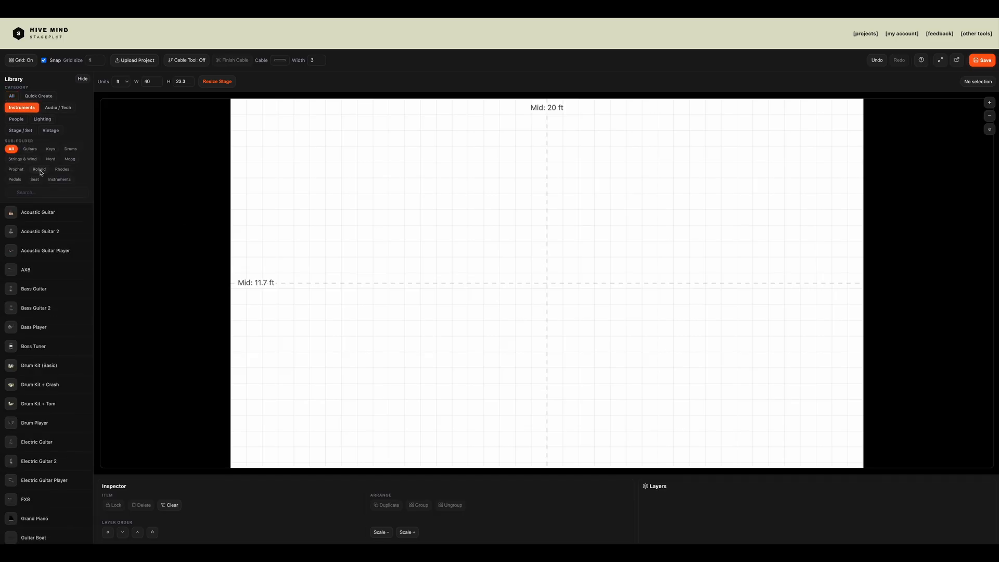
{"action": "left_click", "coordinate": [35, 150]}
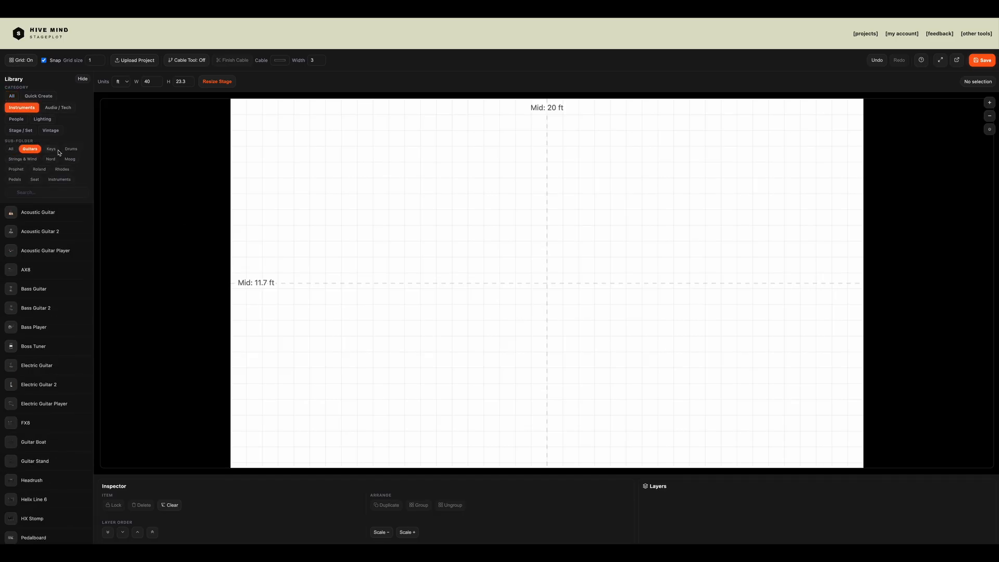
{"action": "left_click", "coordinate": [53, 151]}
{"action": "left_click", "coordinate": [67, 150]}
{"action": "left_click", "coordinate": [15, 158]}
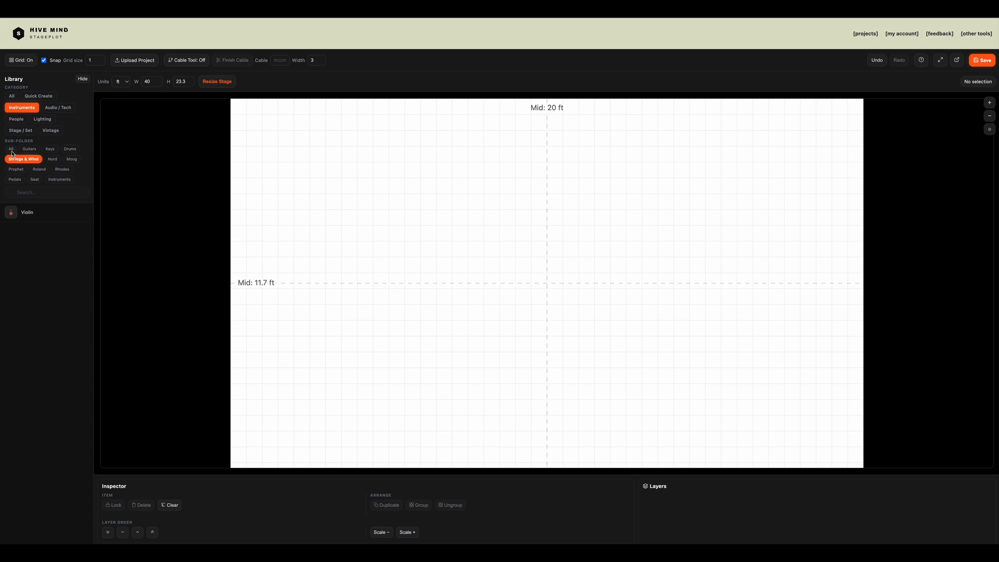
{"action": "left_click", "coordinate": [11, 150]}
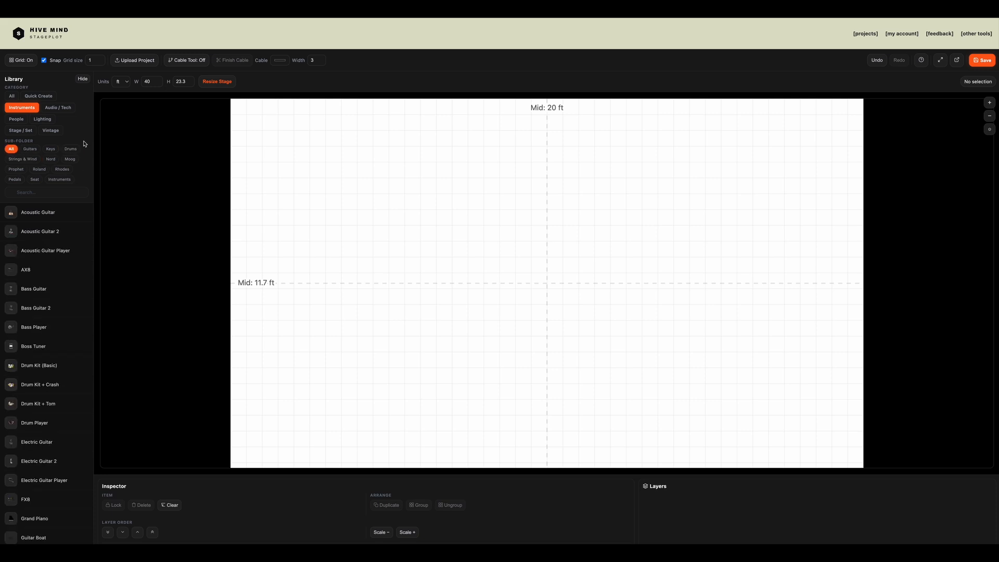
View the People category, filter the library to Lighting, and place, move and delete a Light: Fresnel
{"action": "left_click", "coordinate": [17, 119]}
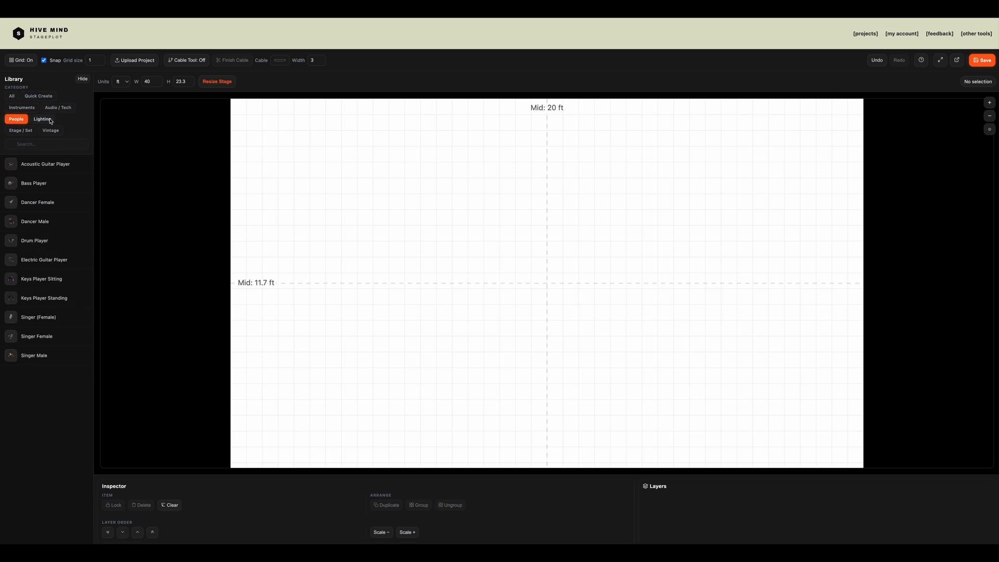
{"action": "left_click", "coordinate": [50, 120]}
{"action": "left_click", "coordinate": [36, 279]}
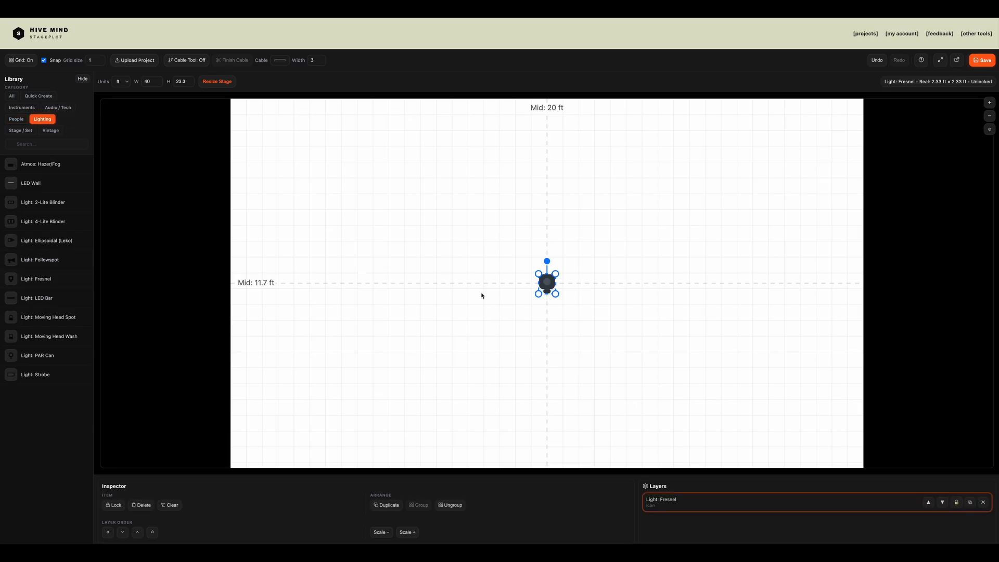
{"action": "left_click_drag", "start_coordinate": [545, 285], "coordinate": [401, 273]}
{"action": "key", "text": "Delete"}
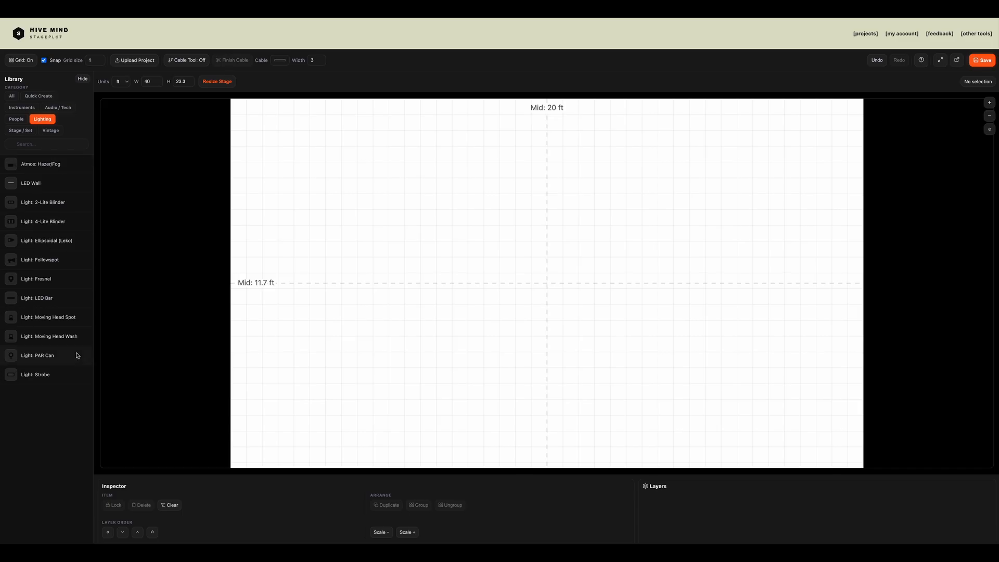
Look through the items and sub-filters of the Stage / Set and Vintage library categories
{"action": "left_click", "coordinate": [24, 131]}
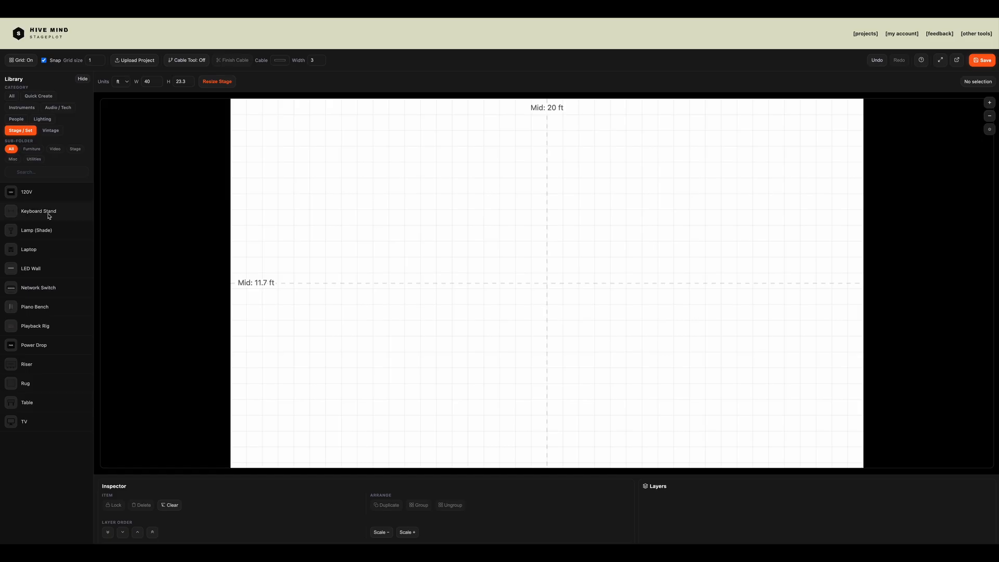
{"action": "left_click", "coordinate": [50, 131]}
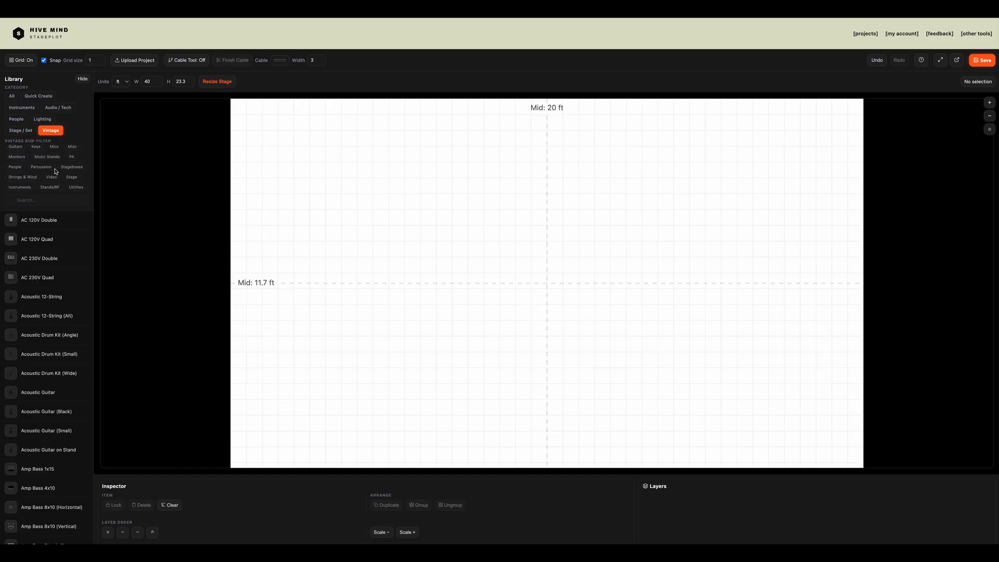
{"action": "scroll", "coordinate": [56, 171], "scroll_direction": "down", "scroll_amount": 2}
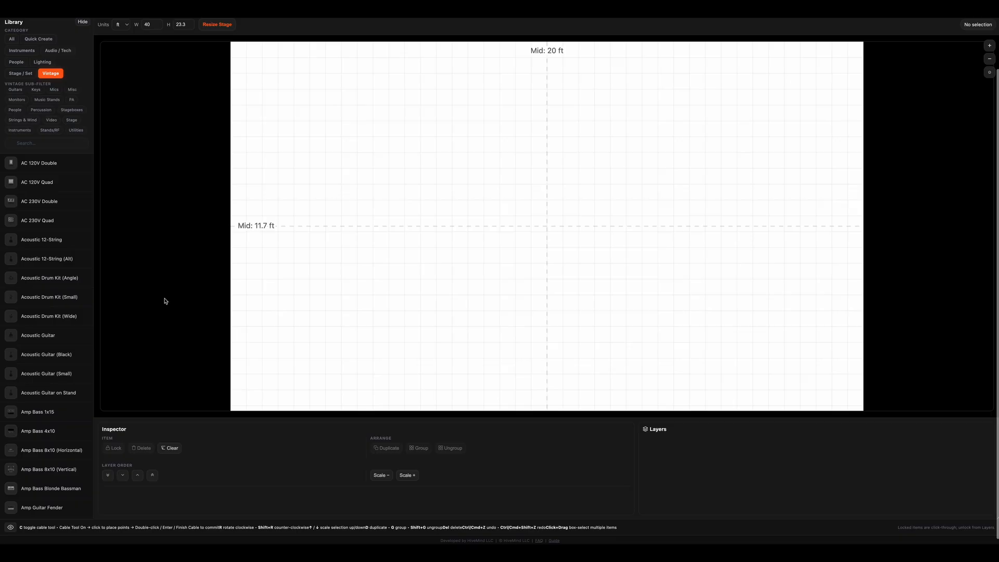
{"action": "scroll", "coordinate": [63, 295], "scroll_direction": "up", "scroll_amount": 2}
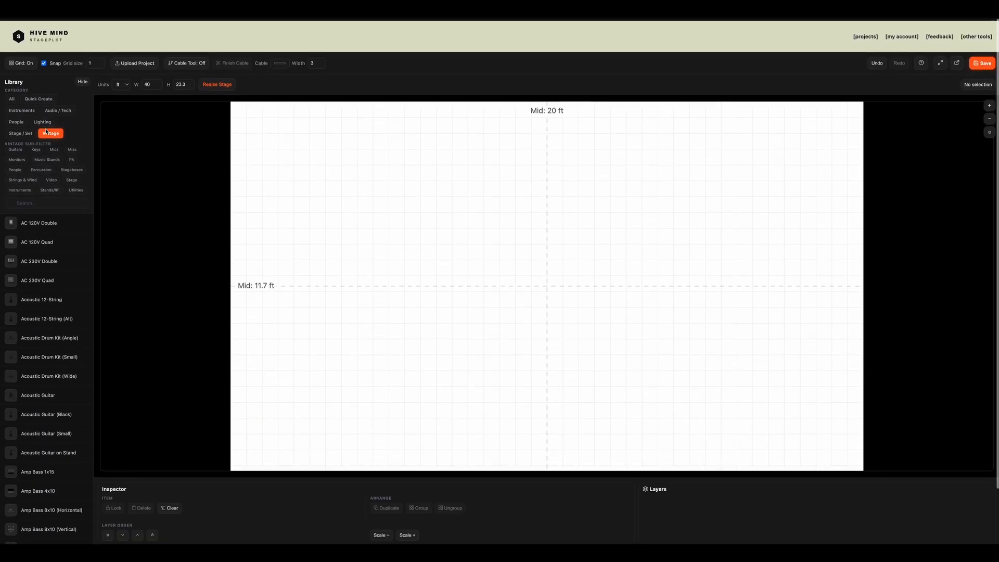
Show all library categories again and place a 4 ft × 4 ft Circle on the stage, above and left of the centre
{"action": "left_click", "coordinate": [12, 98]}
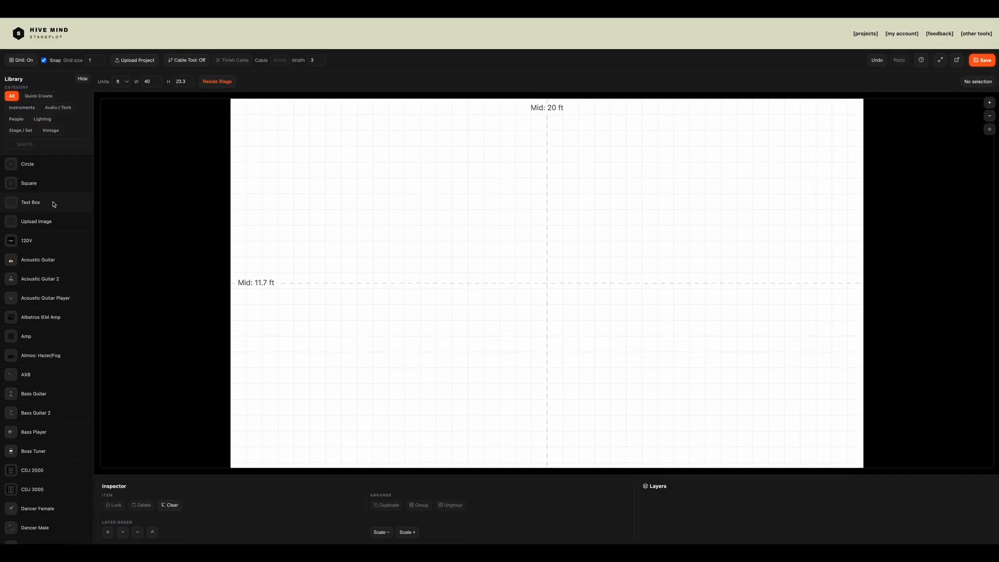
{"action": "left_click", "coordinate": [45, 173]}
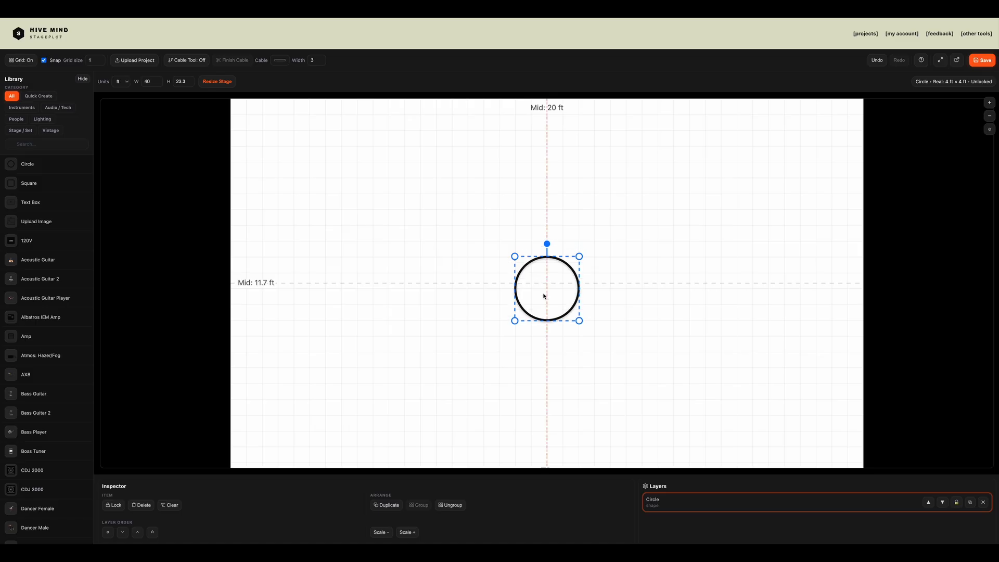
{"action": "left_click_drag", "start_coordinate": [549, 290], "coordinate": [455, 247]}
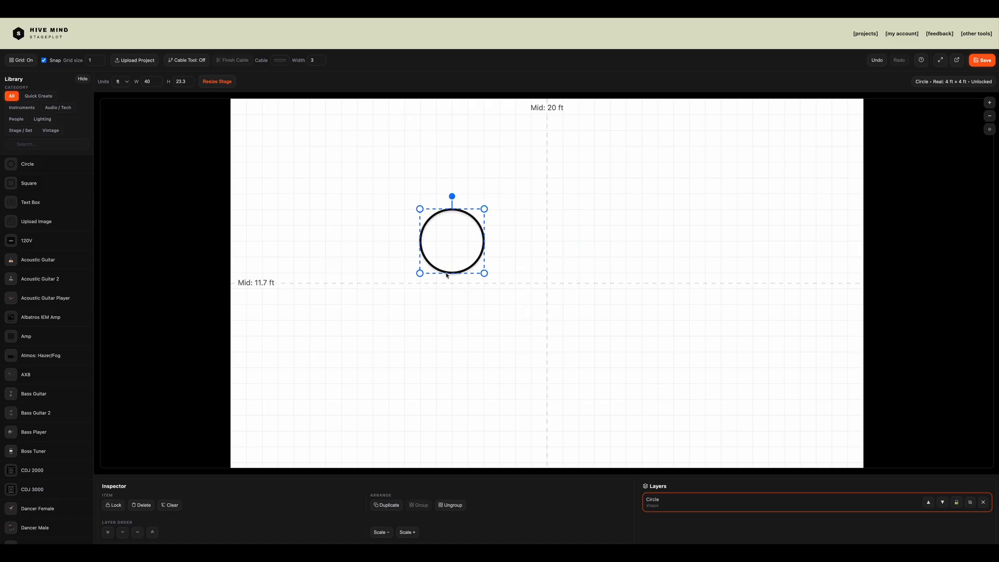
Examine the circle's label, stroke, fill, opacity and size settings in the Inspector
{"action": "scroll", "coordinate": [273, 522], "scroll_direction": "down", "scroll_amount": 5}
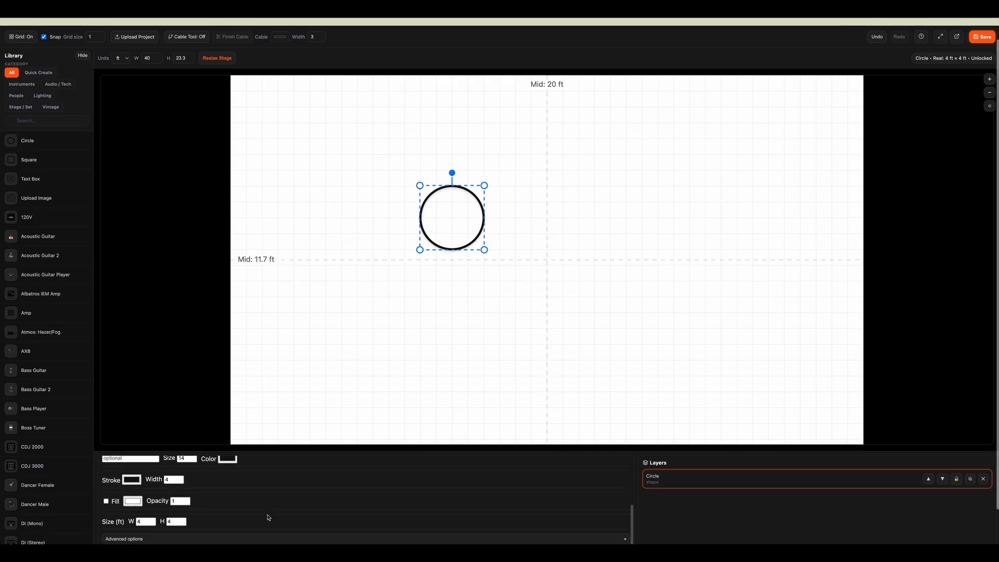
{"action": "scroll", "coordinate": [261, 463], "scroll_direction": "down", "scroll_amount": 1}
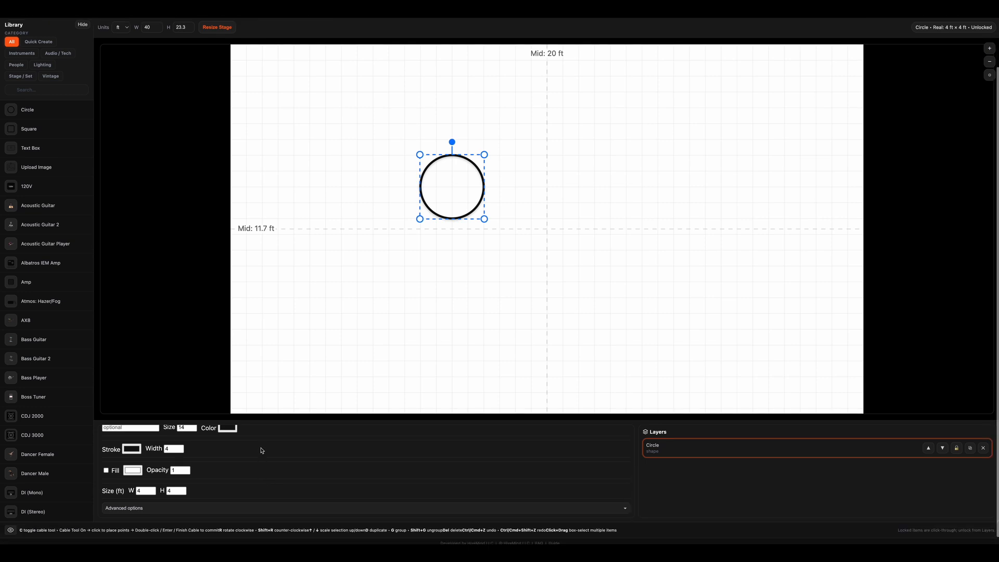
{"action": "scroll", "coordinate": [261, 450], "scroll_direction": "up", "scroll_amount": 3}
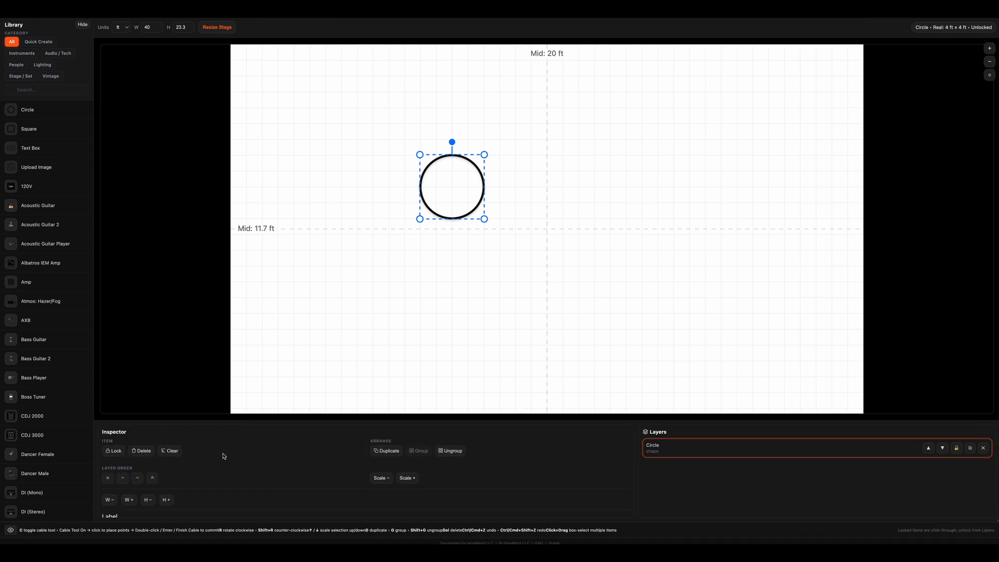
Clear the selection, reselect the circle, delete it, and undo the deletion
{"action": "left_click", "coordinate": [173, 452]}
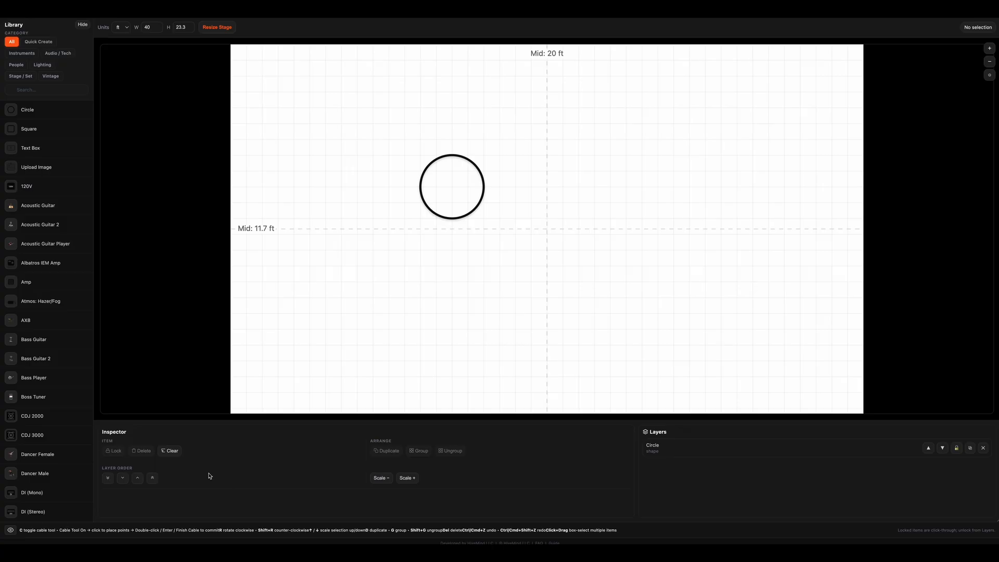
{"action": "left_click", "coordinate": [441, 170]}
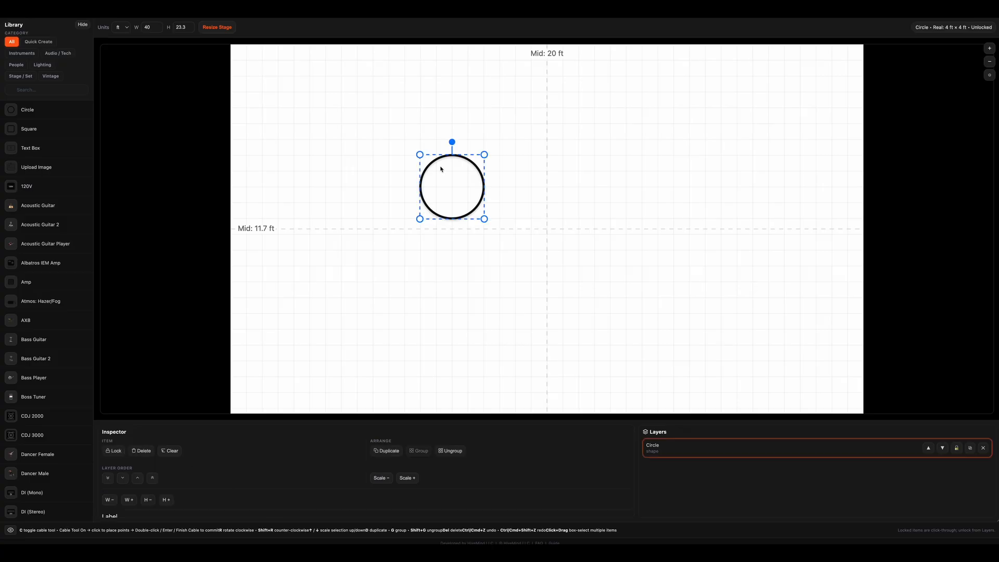
{"action": "left_click", "coordinate": [140, 453]}
{"action": "key", "text": "ctrl+z"}
Lock the circle, try to move it on the stage, and unlock it after selecting its layer
{"action": "left_click", "coordinate": [115, 452]}
{"action": "left_click", "coordinate": [118, 457]}
{"action": "left_click", "coordinate": [118, 457]}
{"action": "left_click", "coordinate": [456, 188]}
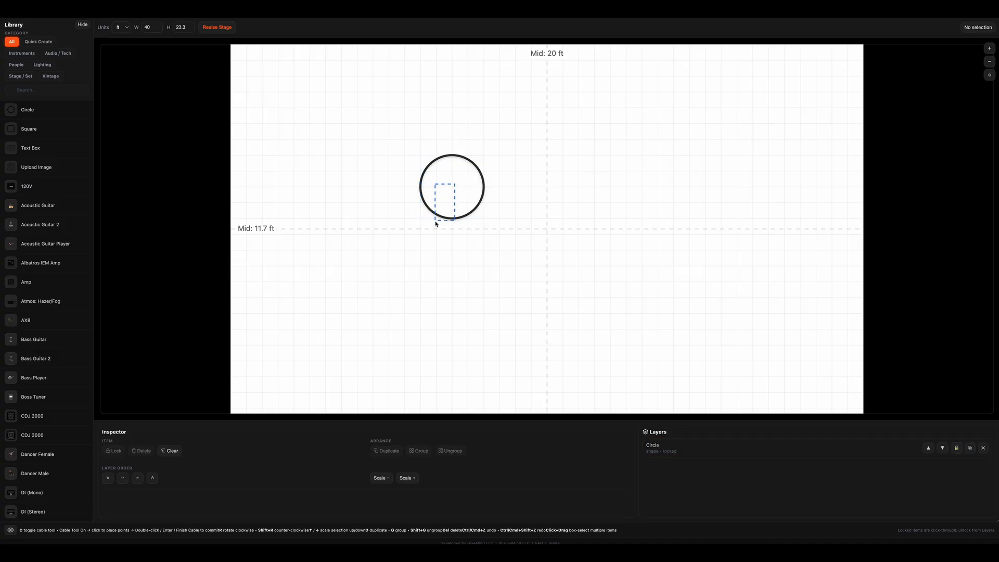
{"action": "left_click_drag", "start_coordinate": [436, 223], "coordinate": [444, 205]}
{"action": "left_click", "coordinate": [698, 451]}
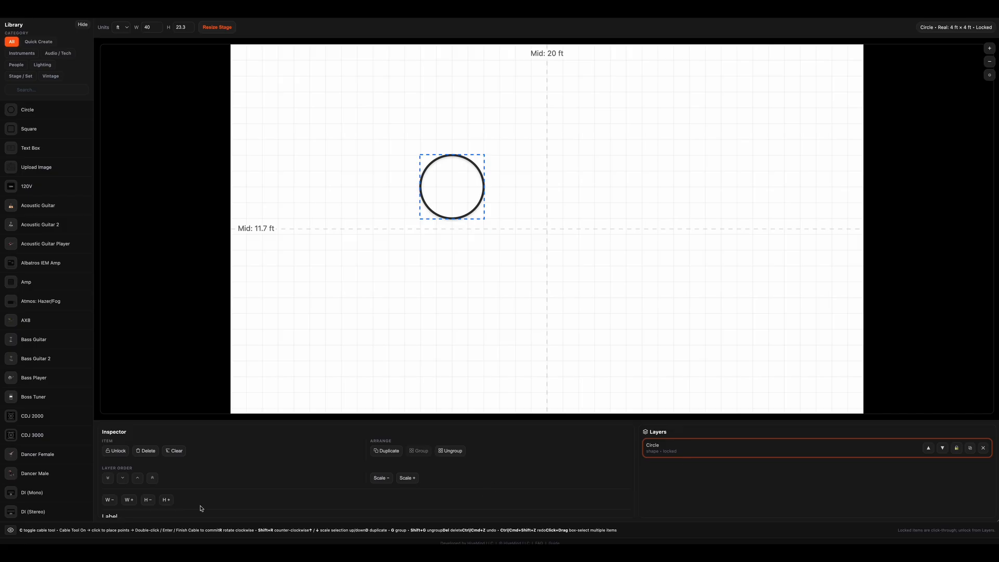
{"action": "left_click", "coordinate": [116, 451]}
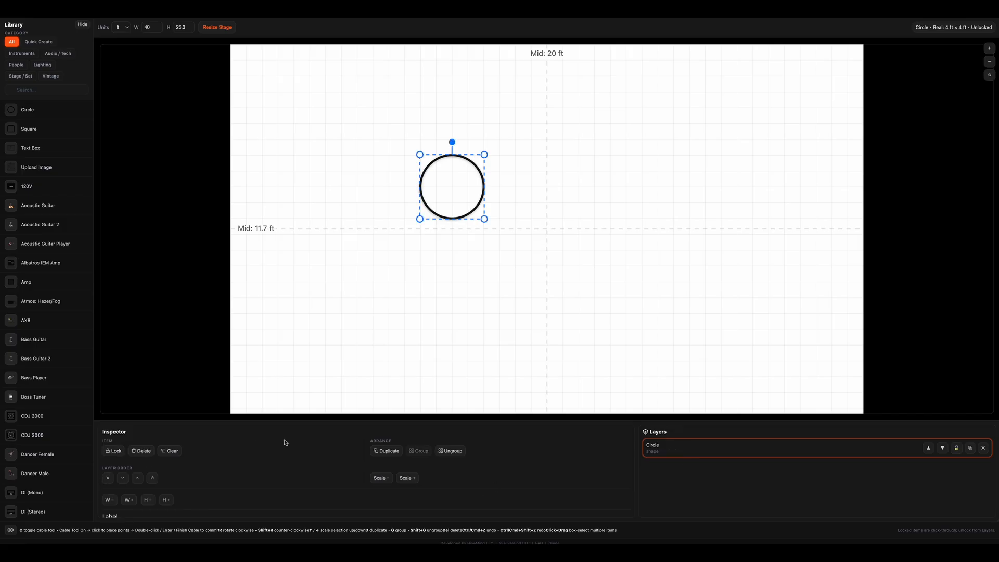
{"action": "left_click", "coordinate": [328, 363]}
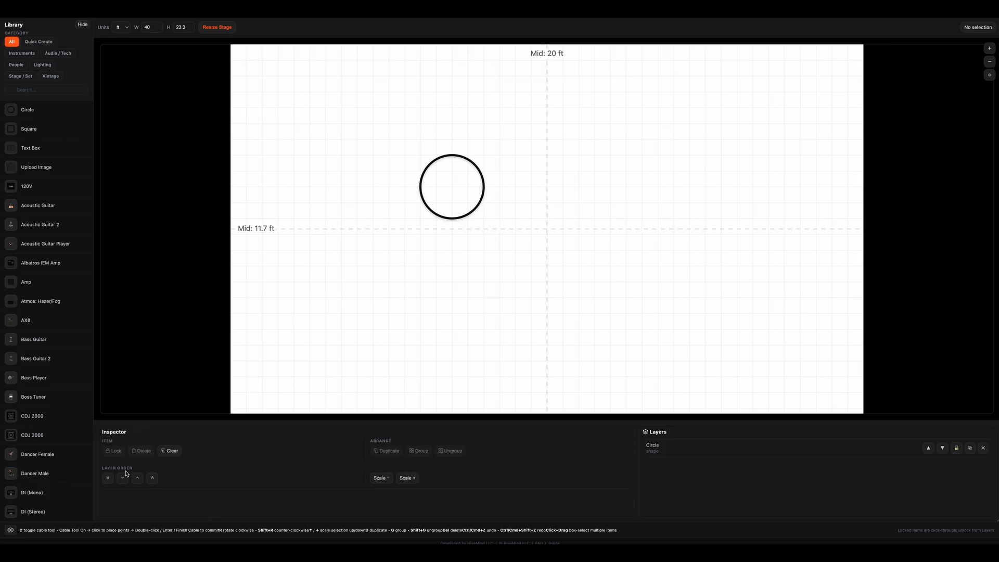
Select the circle and give it the label "LABEL"
{"action": "left_click", "coordinate": [446, 213]}
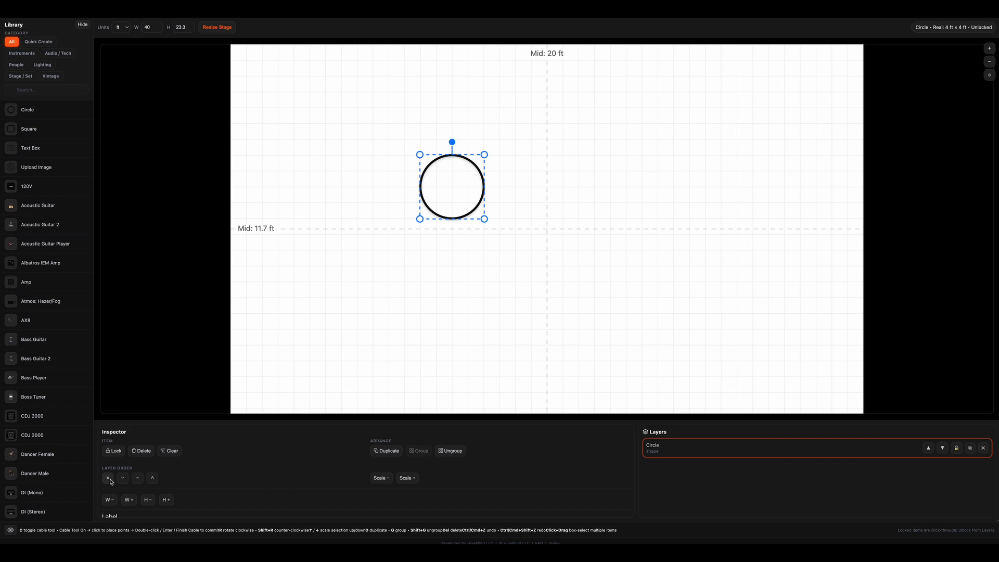
{"action": "scroll", "coordinate": [151, 489], "scroll_direction": "down", "scroll_amount": 3}
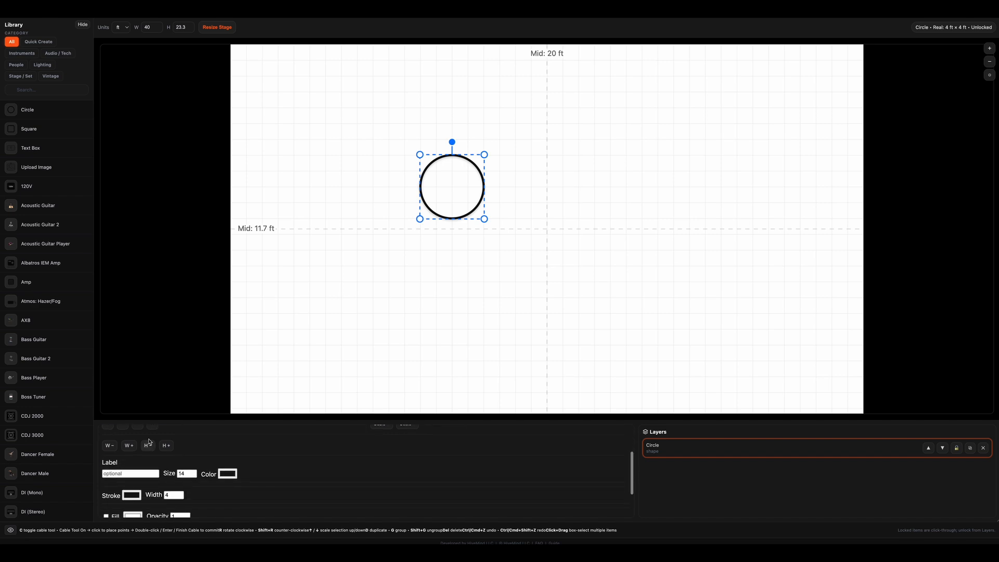
{"action": "scroll", "coordinate": [132, 499], "scroll_direction": "down", "scroll_amount": 1}
{"action": "left_click", "coordinate": [130, 458]}
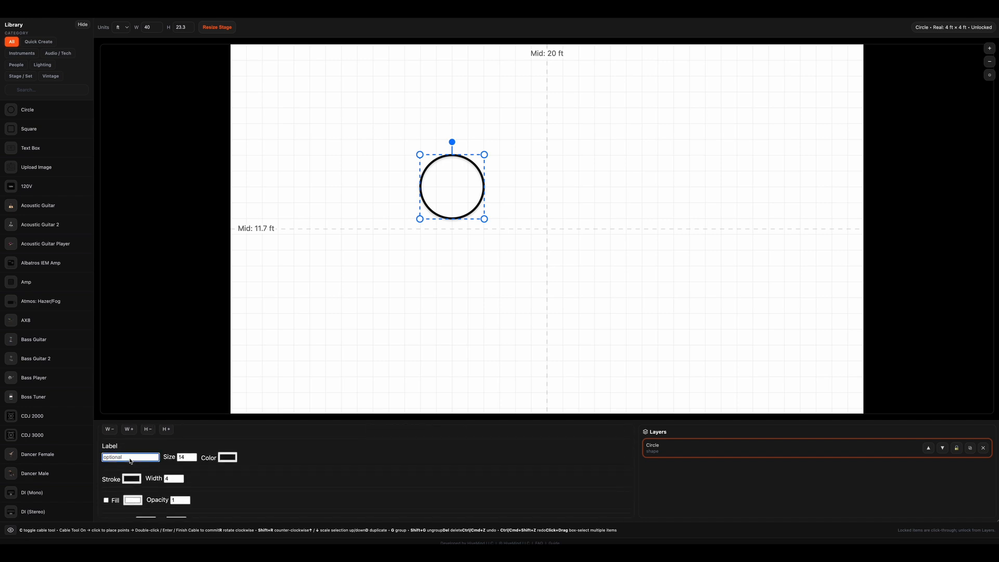
{"action": "type", "text": "LABEL"}
Edit the circle's label directly on the stage so that it reads "CIRCLE"
{"action": "left_click", "coordinate": [465, 225]}
{"action": "left_click", "coordinate": [457, 203]}
{"action": "double_click", "coordinate": [468, 211]}
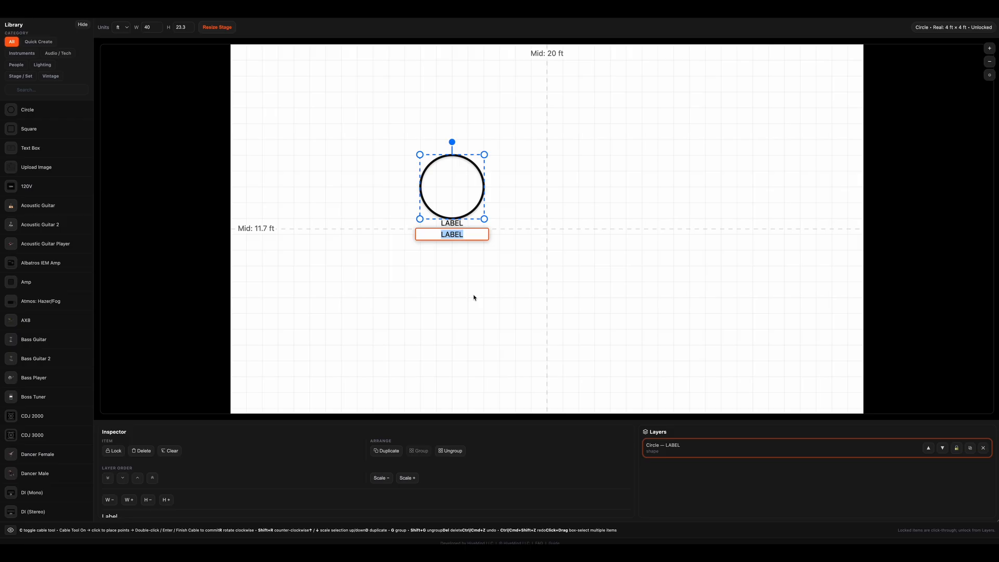
{"action": "type", "text": "CIRCLE"}
{"action": "key", "text": "Return"}
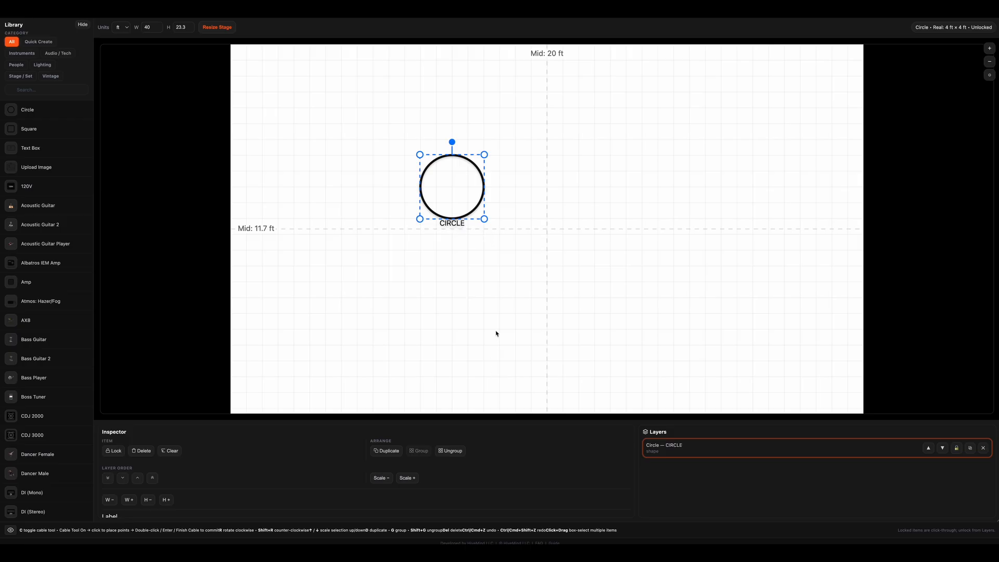
Set the circle's stroke colour to red and its stroke width to 13
{"action": "scroll", "coordinate": [265, 464], "scroll_direction": "down", "scroll_amount": 3}
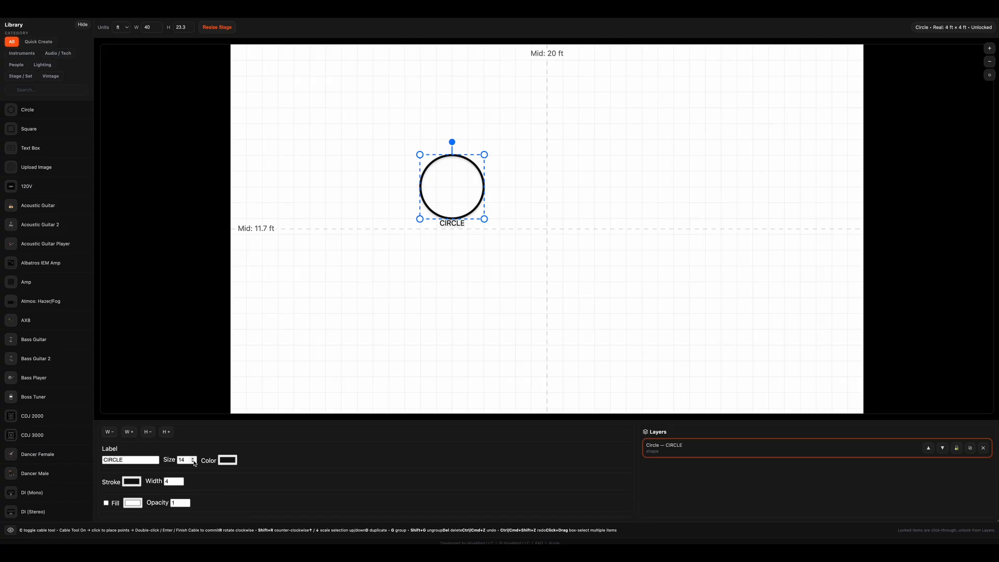
{"action": "scroll", "coordinate": [199, 508], "scroll_direction": "down", "scroll_amount": 1}
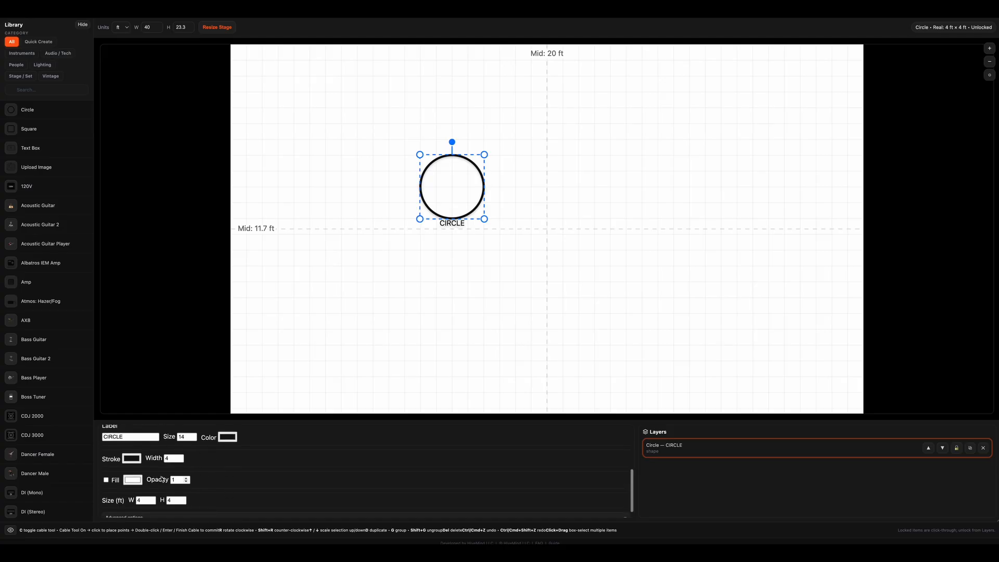
{"action": "left_click", "coordinate": [135, 461]}
{"action": "left_click", "coordinate": [211, 357]}
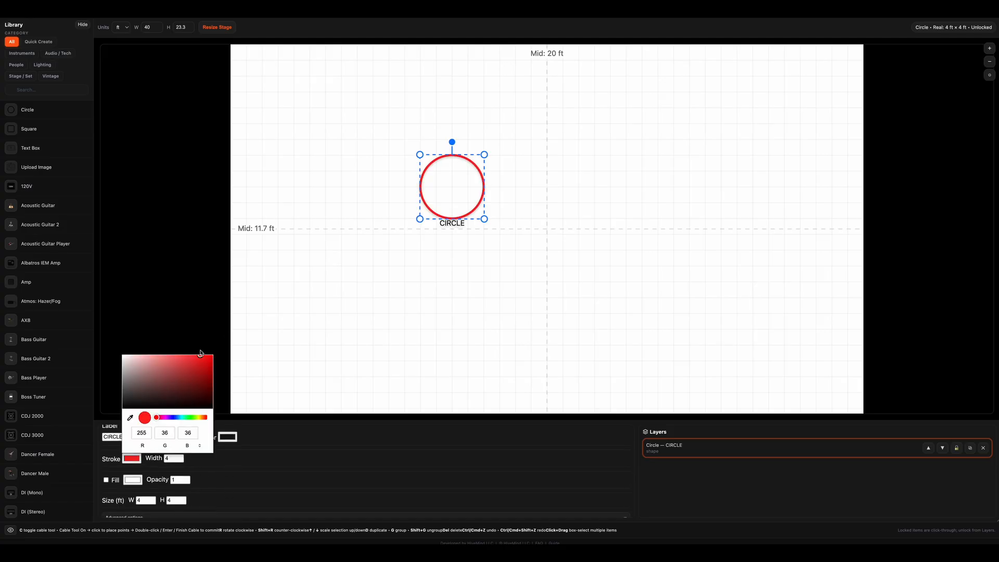
{"action": "left_click", "coordinate": [202, 476]}
{"action": "left_click", "coordinate": [176, 460]}
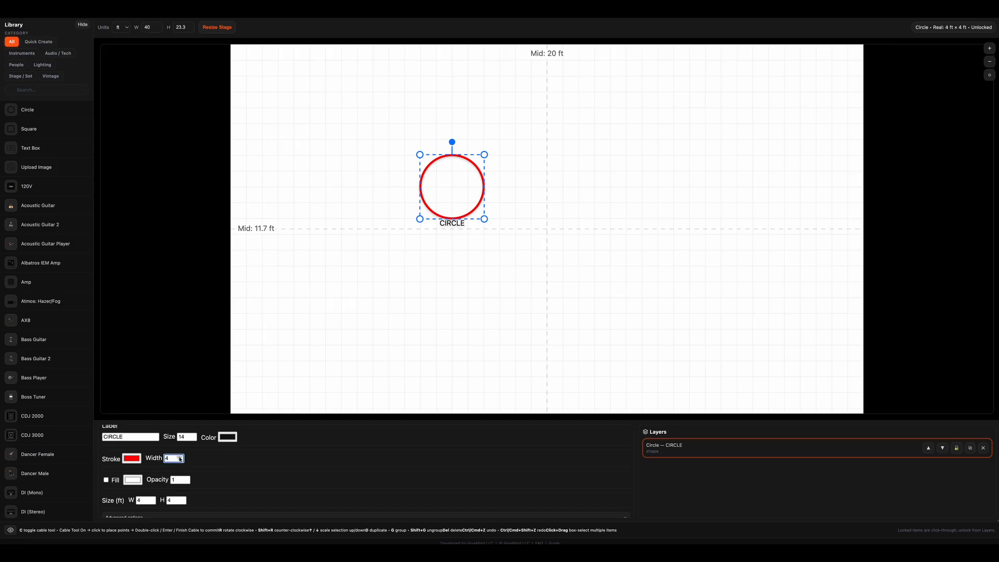
{"action": "left_click", "coordinate": [180, 457]}
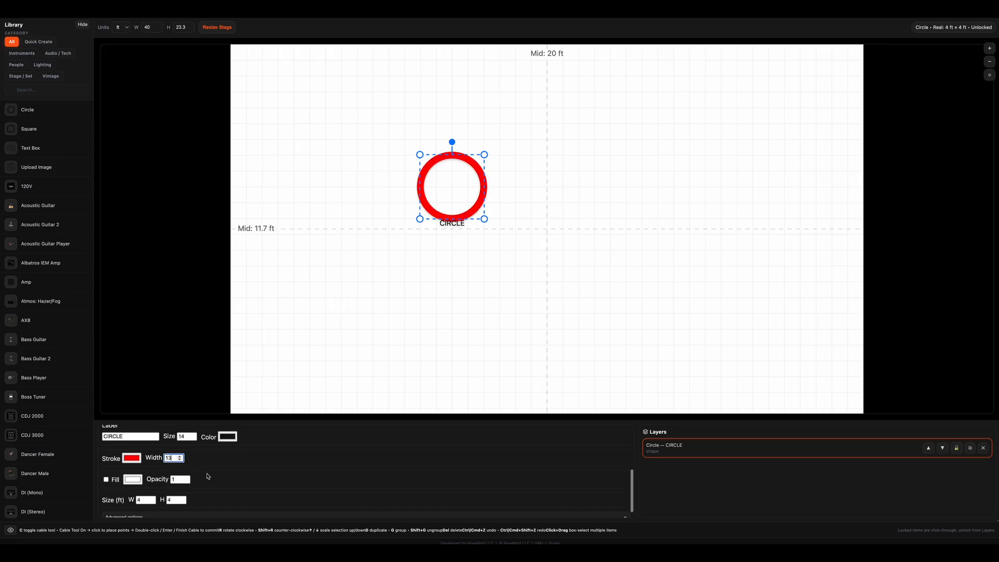
Turn on the circle's fill and set the fill colour to a dark maroon
{"action": "scroll", "coordinate": [207, 477], "scroll_direction": "down", "scroll_amount": 1}
{"action": "left_click", "coordinate": [106, 471]}
{"action": "left_click", "coordinate": [132, 471]}
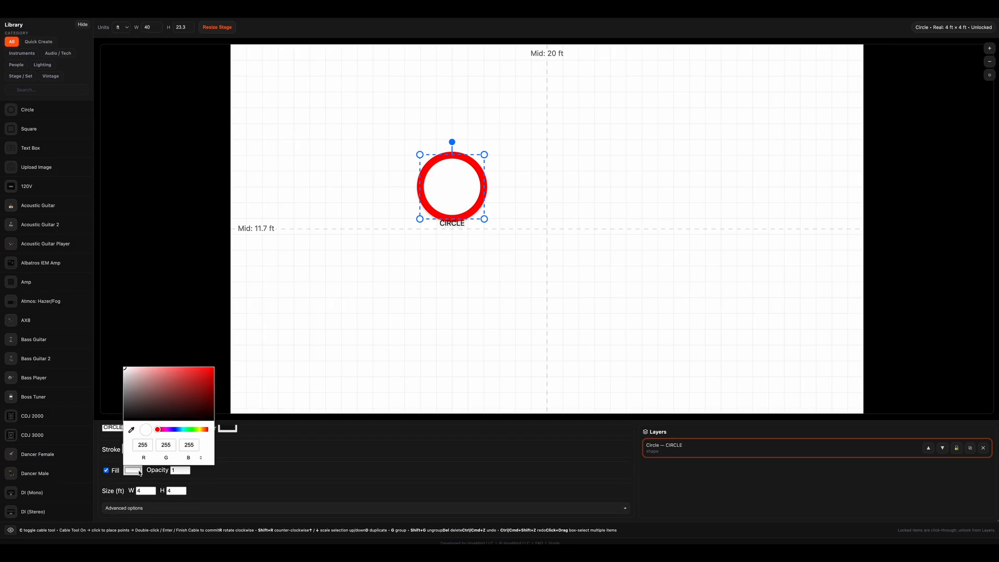
{"action": "left_click", "coordinate": [189, 408]}
{"action": "left_click", "coordinate": [359, 488]}
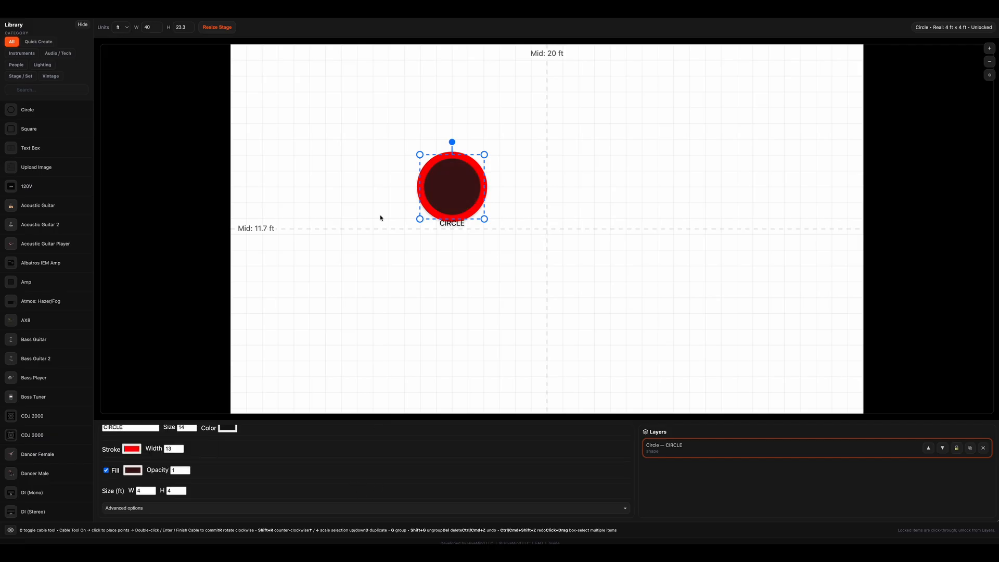
Move the circle about 3 ft farther from the vertical centreline and adjust its X position in the advanced options
{"action": "left_click_drag", "start_coordinate": [464, 189], "coordinate": [417, 188]}
{"action": "scroll", "coordinate": [250, 446], "scroll_direction": "down", "scroll_amount": 1}
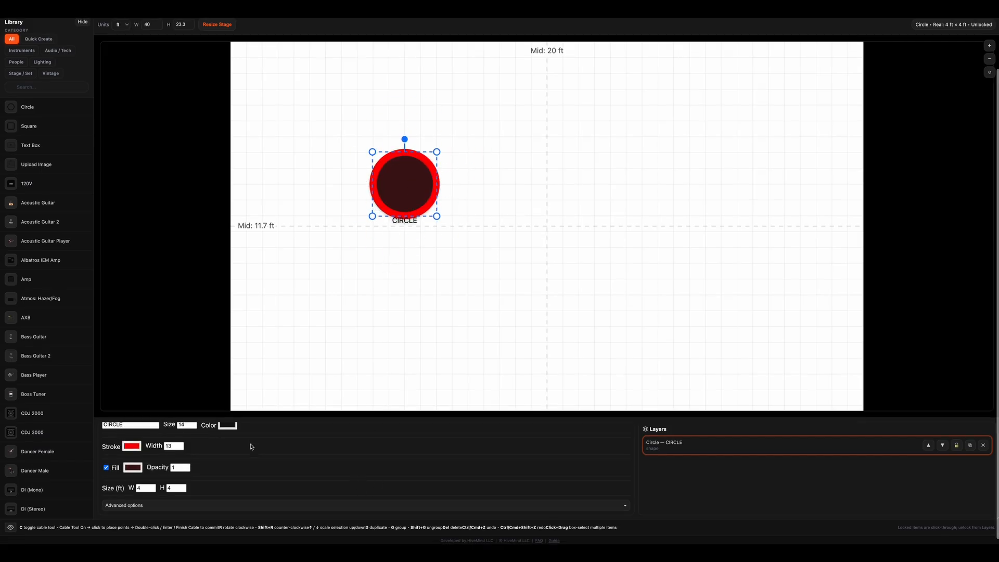
{"action": "left_click", "coordinate": [406, 506]}
{"action": "scroll", "coordinate": [312, 502], "scroll_direction": "down", "scroll_amount": 1}
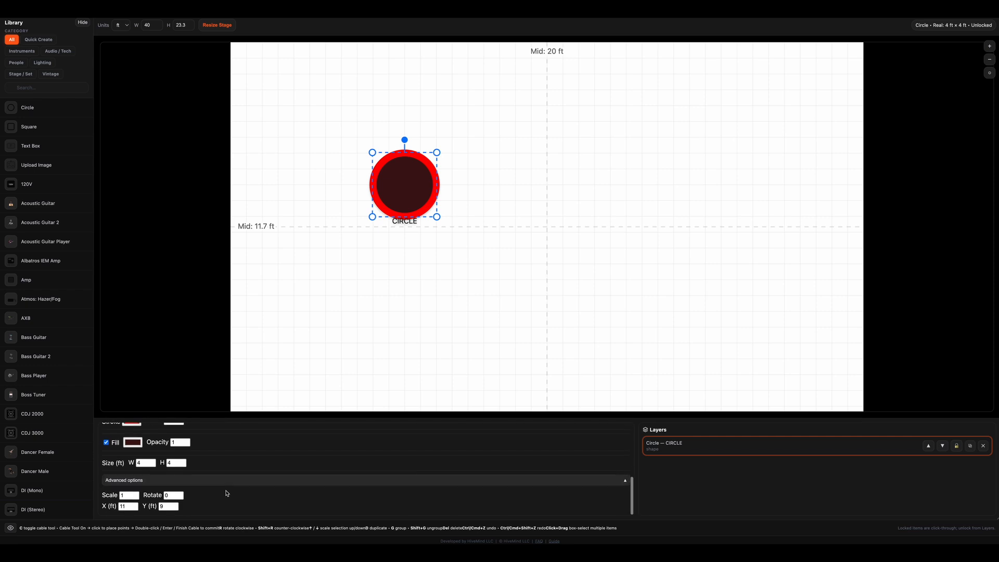
{"action": "left_click", "coordinate": [135, 505]}
{"action": "left_click", "coordinate": [135, 505]}
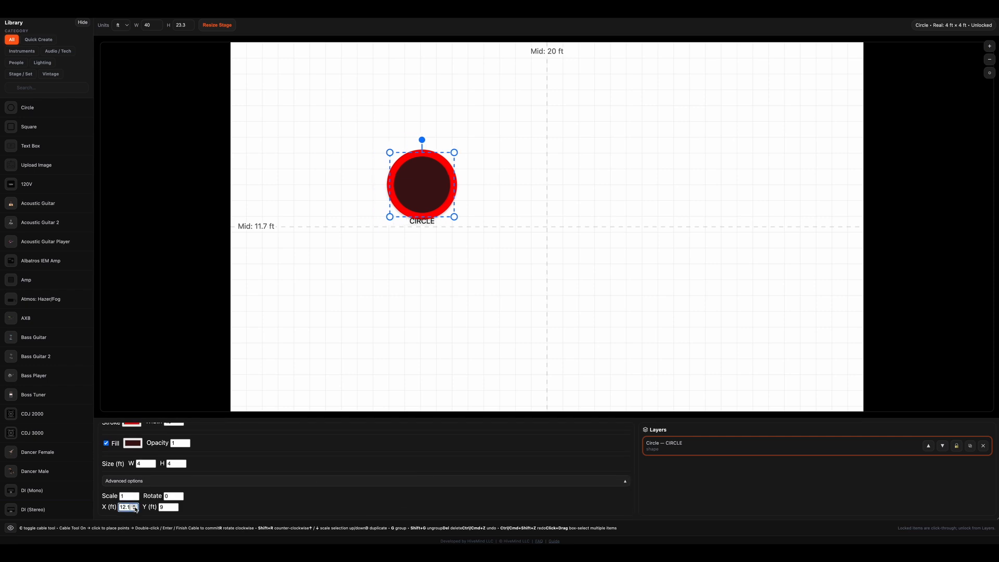
{"action": "left_click", "coordinate": [134, 509]}
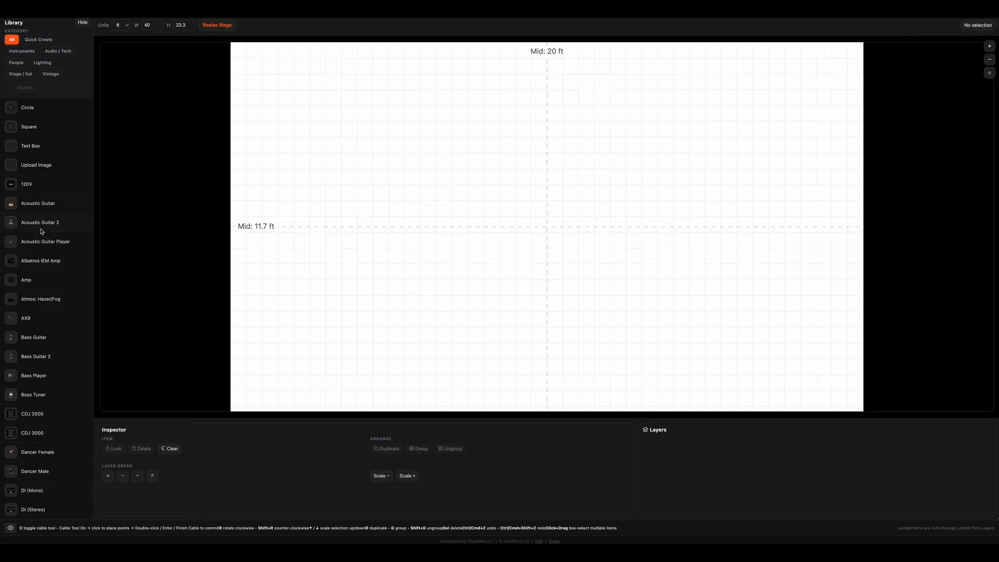
Add the Acoustic Guitar to the left half of the stage and shrink it to about 2 ft × 2.6 ft
{"action": "scroll", "coordinate": [29, 265], "scroll_direction": "down", "scroll_amount": 1}
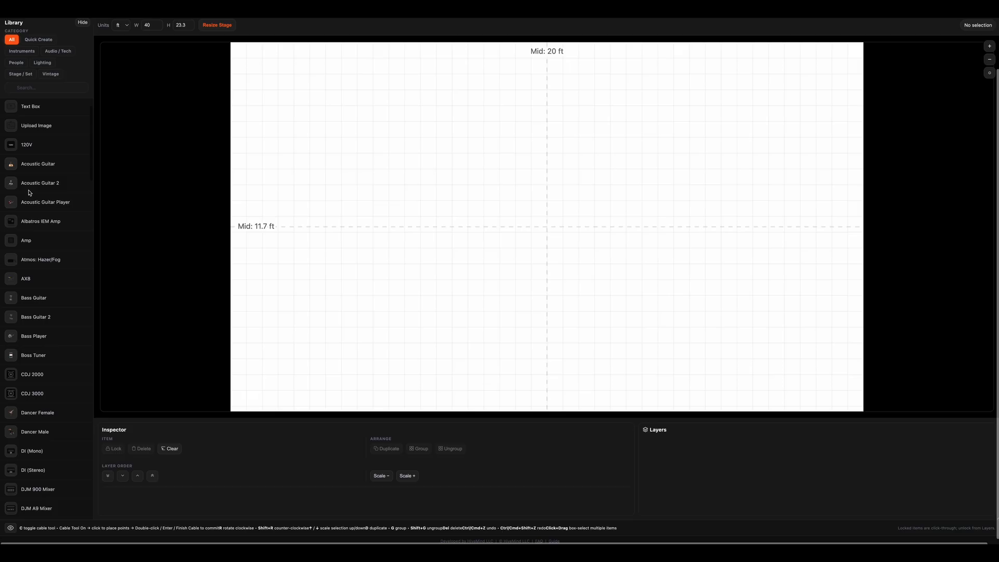
{"action": "left_click", "coordinate": [31, 165]}
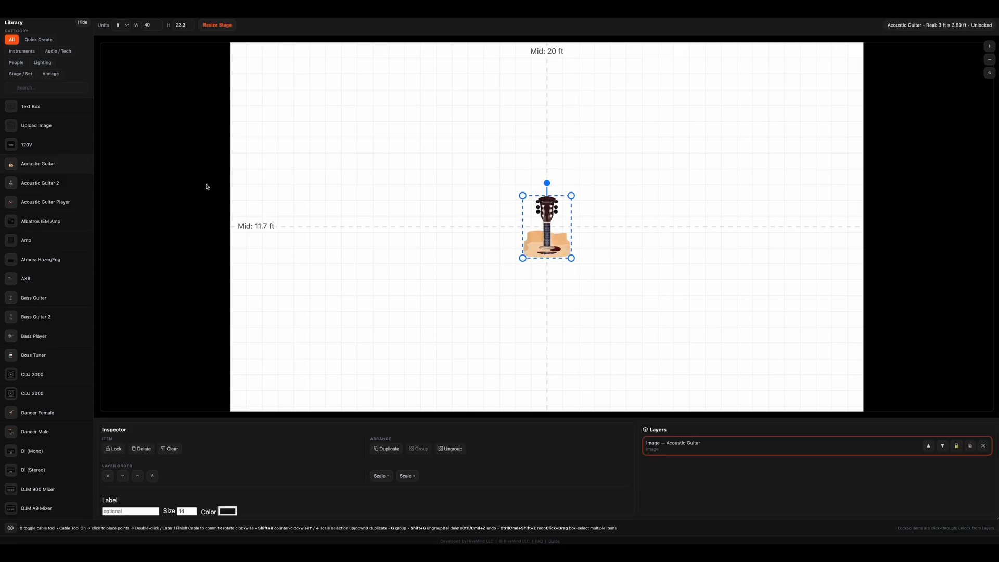
{"action": "left_click_drag", "start_coordinate": [548, 243], "coordinate": [363, 213]}
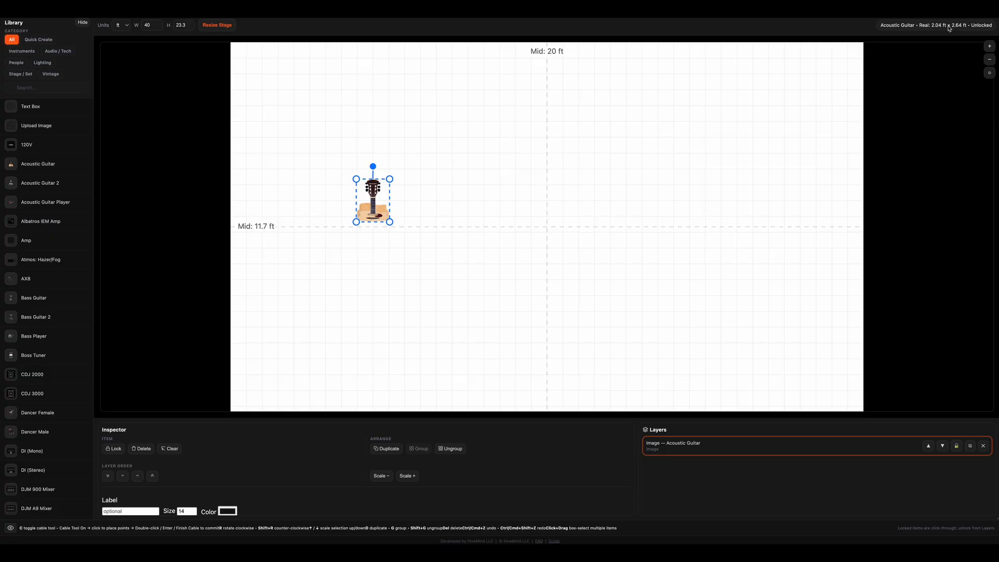
{"action": "left_click_drag", "start_coordinate": [371, 220], "coordinate": [371, 207]}
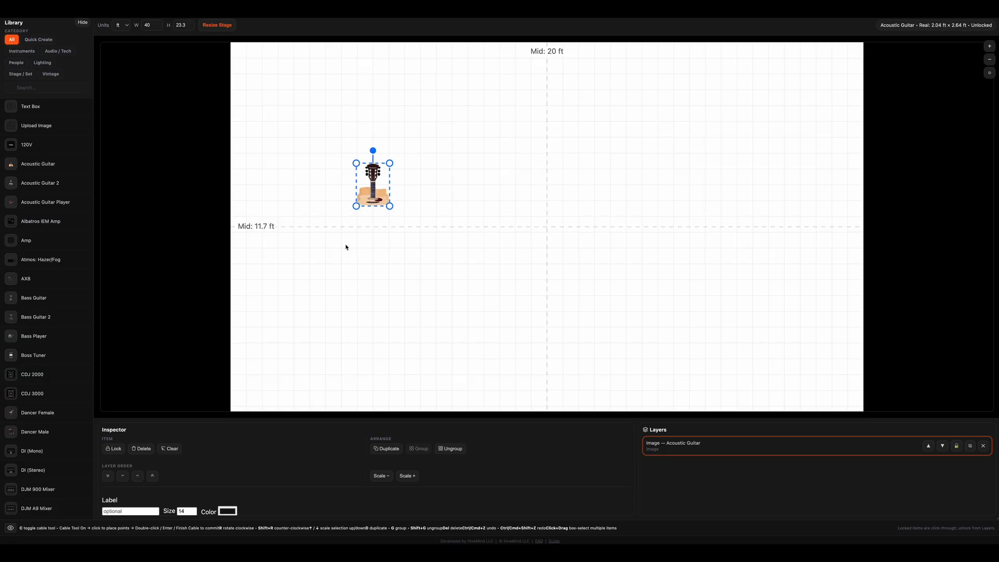
Tint the acoustic guitar blue (RGB 0, 81, 255) in its advanced options and raise the tint intensity
{"action": "scroll", "coordinate": [214, 489], "scroll_direction": "down", "scroll_amount": 3}
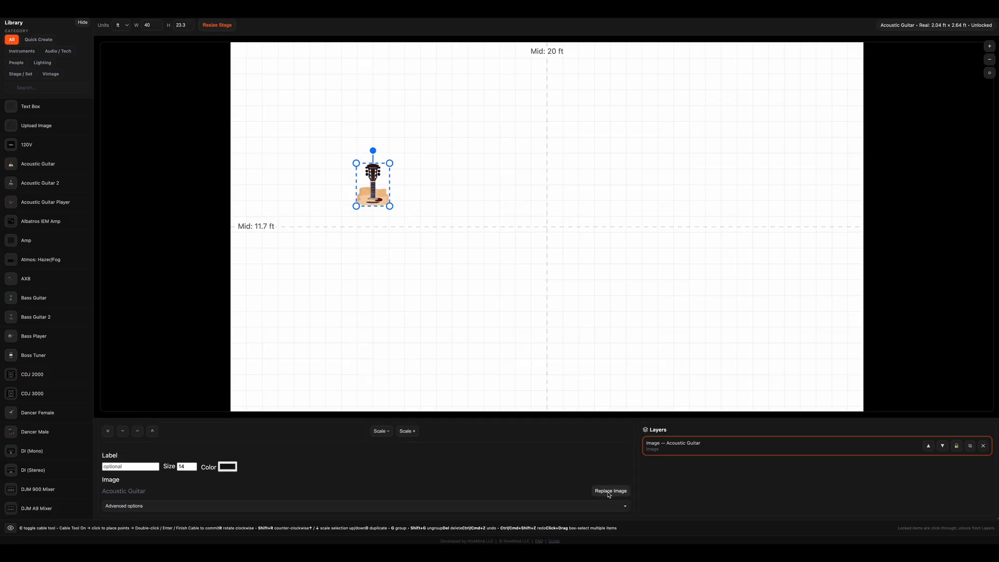
{"action": "left_click", "coordinate": [255, 504]}
{"action": "scroll", "coordinate": [255, 469], "scroll_direction": "down", "scroll_amount": 2}
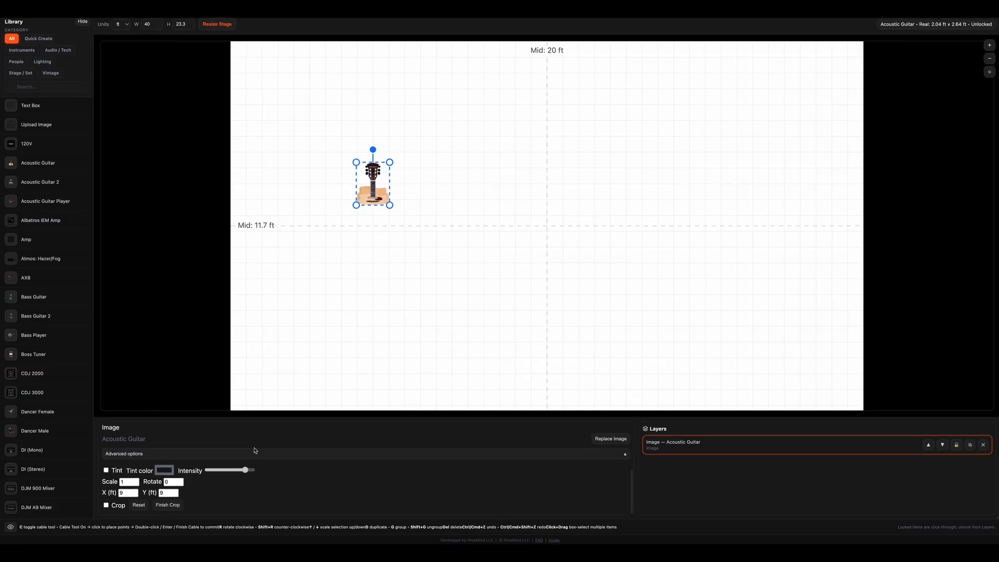
{"action": "left_click", "coordinate": [107, 470]}
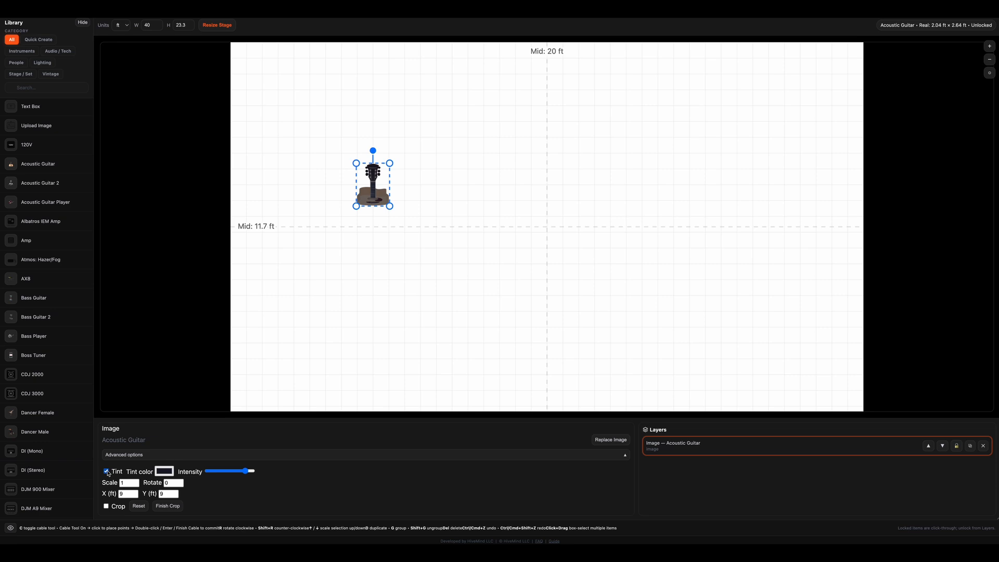
{"action": "left_click", "coordinate": [165, 472]}
{"action": "left_click_drag", "start_coordinate": [217, 410], "coordinate": [249, 370]}
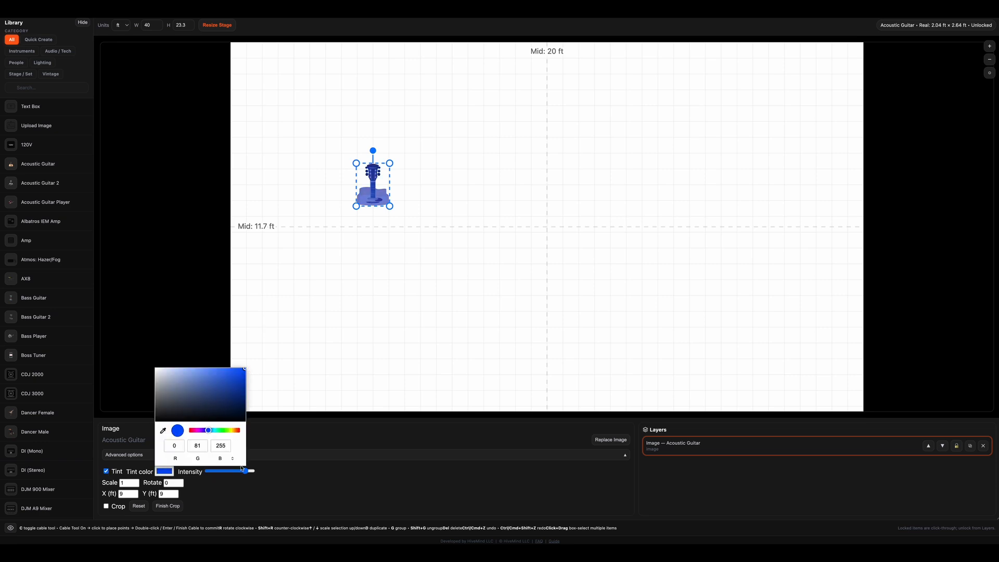
{"action": "mouse_move", "coordinate": [247, 471]}
{"action": "left_mouse_down"}
{"action": "mouse_move", "coordinate": [219, 471]}
{"action": "mouse_move", "coordinate": [252, 473]}
{"action": "left_mouse_up"}
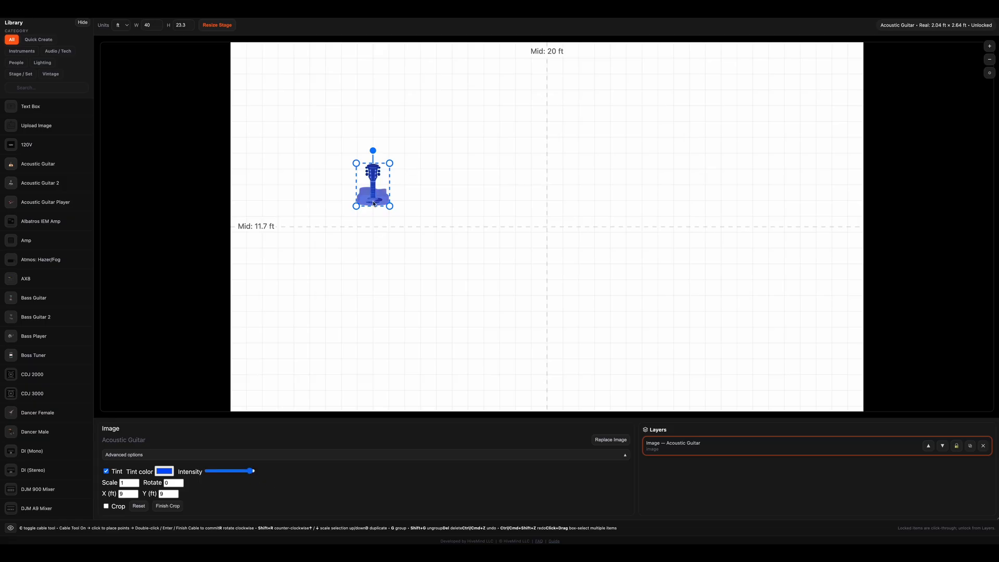
Reposition the tinted guitar at X 10 ft, Y 9 ft and delete it from the stage
{"action": "mouse_move", "coordinate": [373, 202]}
{"action": "left_mouse_down"}
{"action": "mouse_move", "coordinate": [373, 233]}
{"action": "mouse_move", "coordinate": [374, 218]}
{"action": "left_mouse_up"}
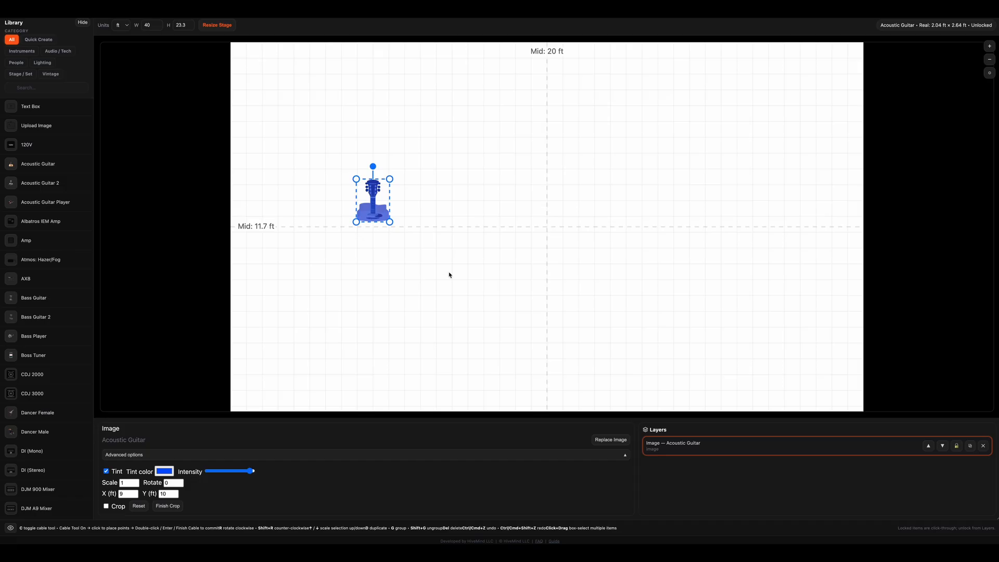
{"action": "left_click_drag", "start_coordinate": [374, 201], "coordinate": [390, 184]}
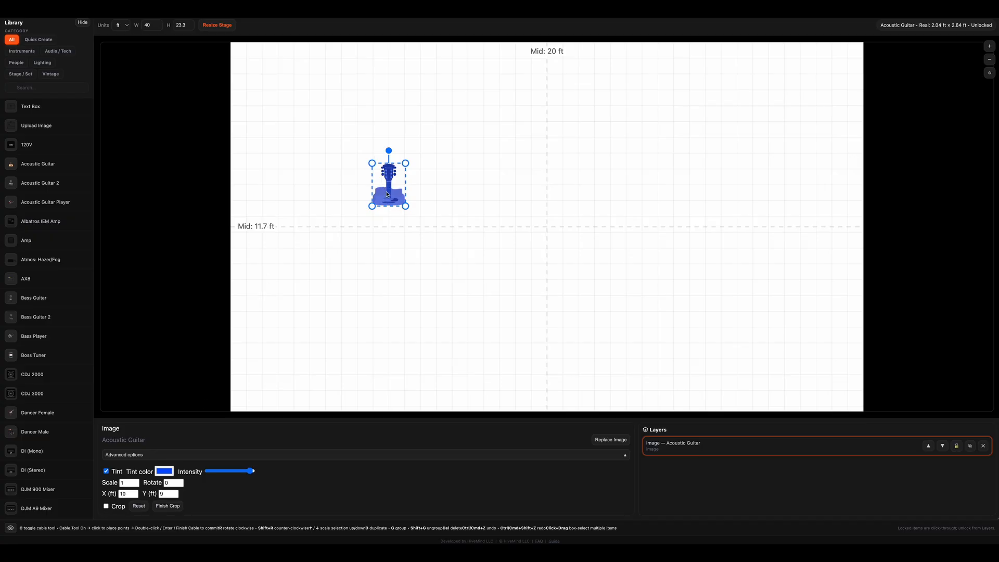
{"action": "key", "text": "Delete"}
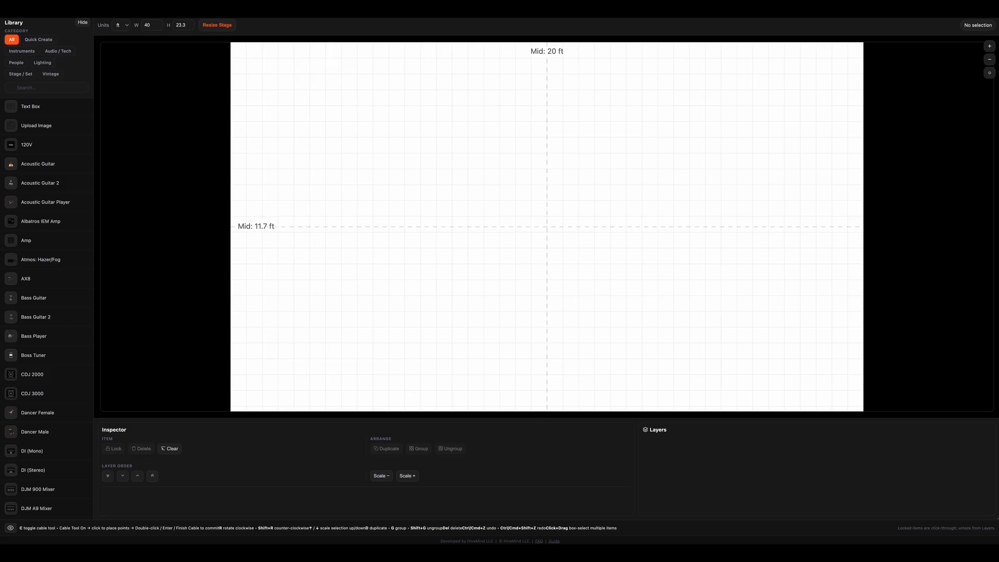
Import the image FURMAN MAIN DESK POWER.jpg onto the stage at X 12 ft, Y 14 ft and expand its advanced options
{"action": "left_click_drag", "start_coordinate": [472, 508], "coordinate": [493, 277]}
{"action": "left_click_drag", "start_coordinate": [494, 203], "coordinate": [437, 278]}
{"action": "scroll", "coordinate": [248, 439], "scroll_direction": "down", "scroll_amount": 3}
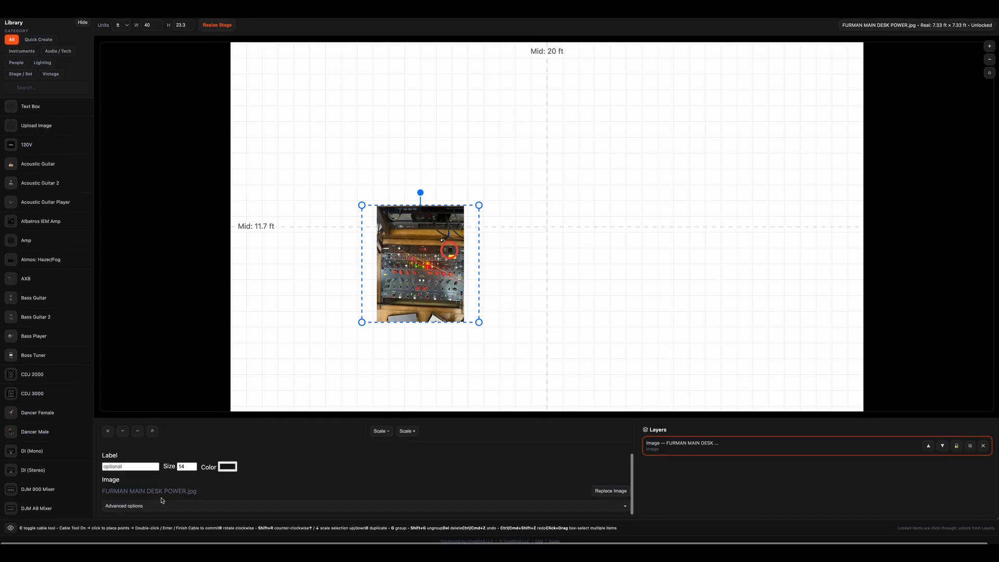
{"action": "scroll", "coordinate": [161, 501], "scroll_direction": "down", "scroll_amount": 1}
{"action": "left_click", "coordinate": [157, 507]}
{"action": "scroll", "coordinate": [156, 509], "scroll_direction": "down", "scroll_amount": 2}
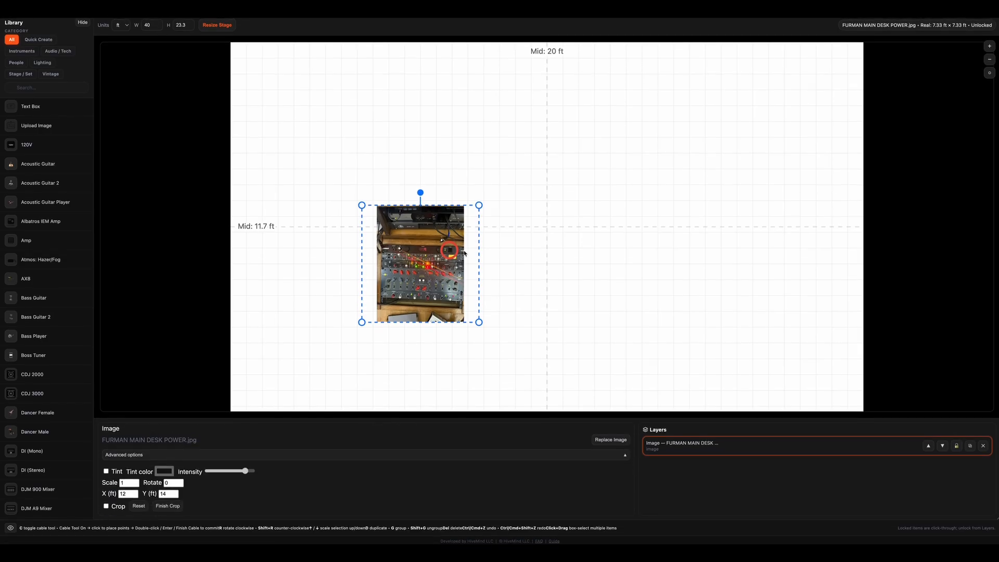
Move the imported desk photo to X 11 ft, Y 13 ft and delete it from the stage
{"action": "left_click_drag", "start_coordinate": [444, 243], "coordinate": [429, 228]}
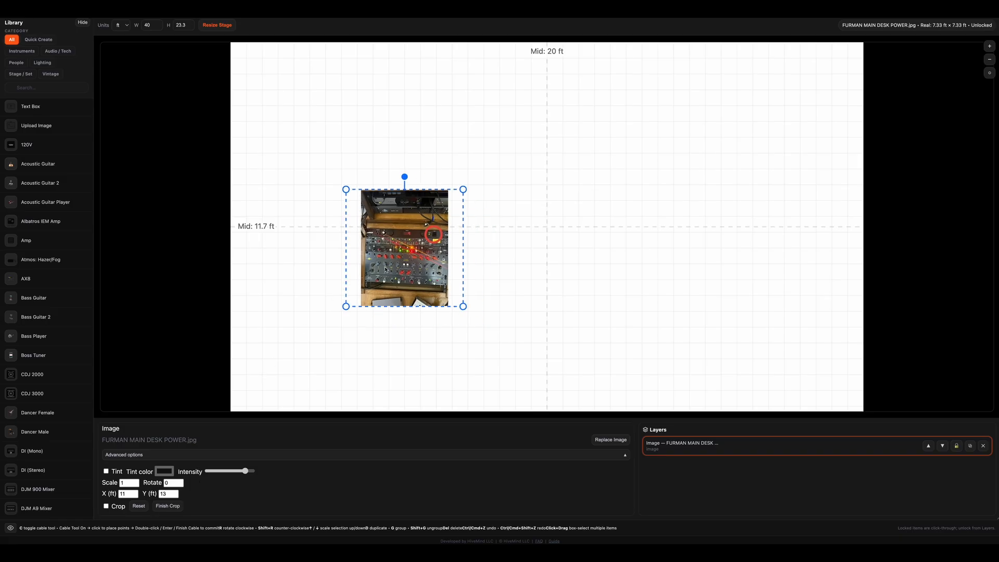
{"action": "key", "text": "Delete"}
Add the Bass Player from the library and place it in the upper left area of the stage
{"action": "scroll", "coordinate": [50, 380], "scroll_direction": "down", "scroll_amount": 1}
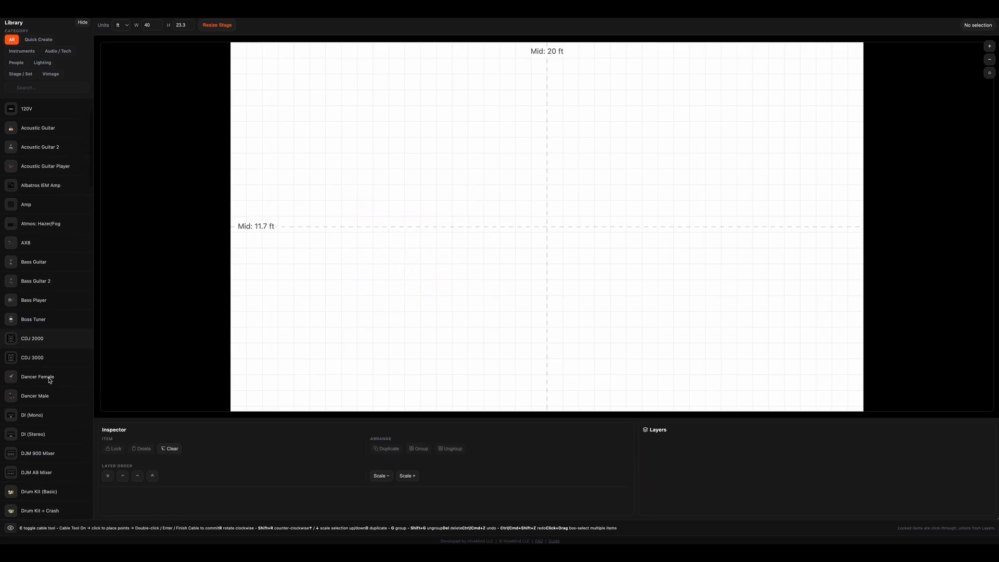
{"action": "left_click", "coordinate": [33, 302]}
{"action": "left_click_drag", "start_coordinate": [544, 236], "coordinate": [351, 167]}
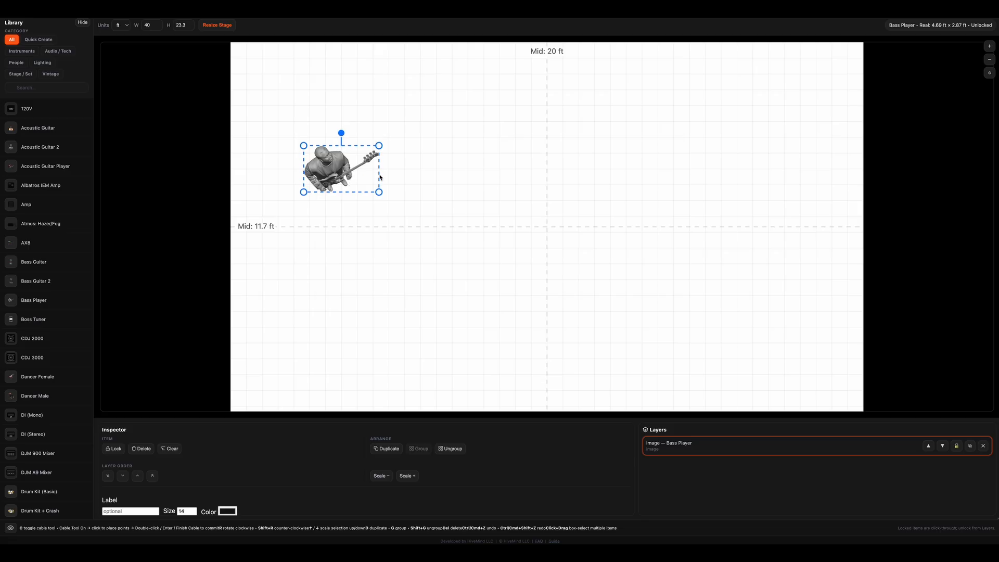
Add the Dancer Male from the library and place it in the upper right area of the stage
{"action": "left_click", "coordinate": [42, 400]}
{"action": "left_click_drag", "start_coordinate": [544, 232], "coordinate": [750, 189]}
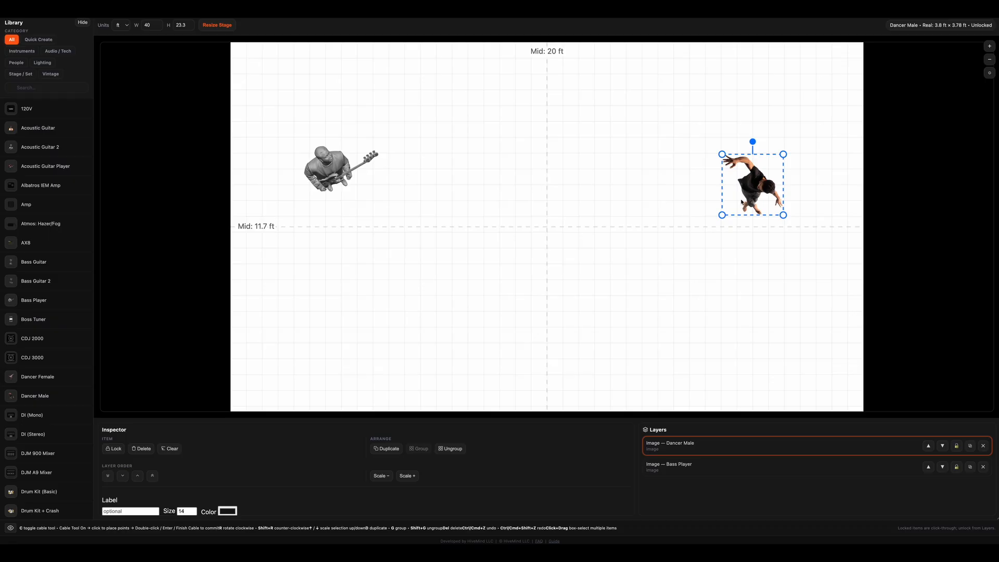
{"action": "left_click_drag", "start_coordinate": [742, 202], "coordinate": [741, 188]}
Select the bass player and rotate it clockwise until the bass neck points roughly horizontally
{"action": "left_click", "coordinate": [328, 175]}
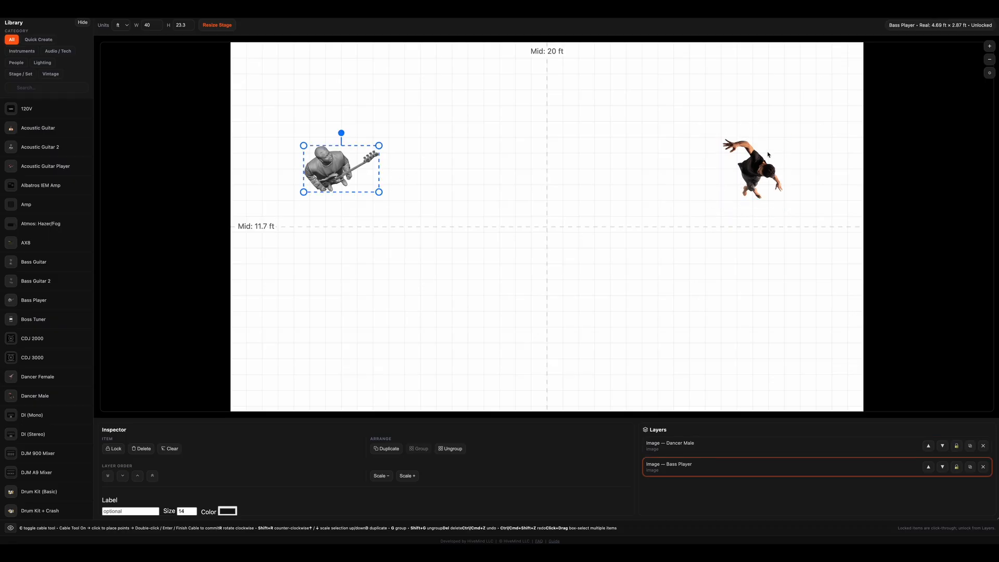
{"action": "key", "text": "r"}
{"action": "key", "text": "r"}
{"action": "key", "text": "r"}
{"action": "key", "text": "r"}
{"action": "key", "text": "r"}
{"action": "key", "text": "r"}
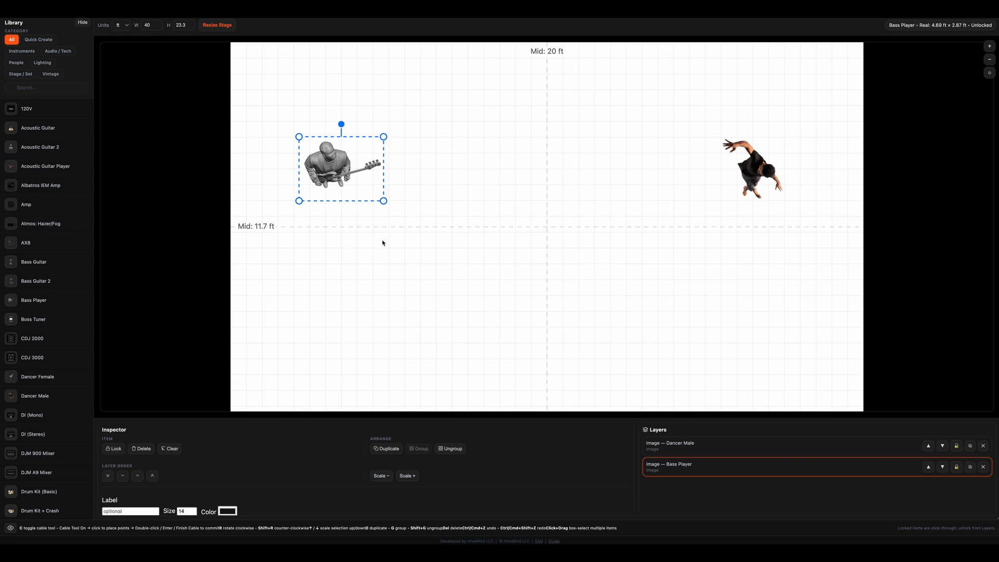
{"action": "key", "text": "r"}
{"action": "key", "text": "r"}
{"action": "key", "text": "r"}
{"action": "key", "text": "r"}
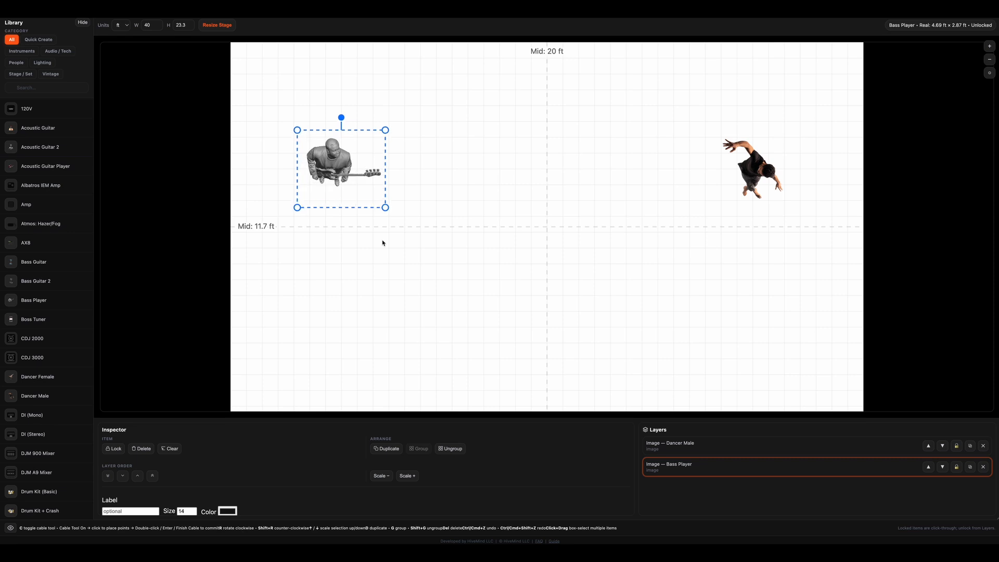
Rotate the bass player counter-clockwise in many small increments
{"action": "key", "text": "shift+r"}
{"action": "key", "text": "shift+r"}
{"action": "key", "text": "shift+r"}
{"action": "key", "text": "shift+r"}
{"action": "key", "text": "shift+r"}
{"action": "key", "text": "shift+r"}
{"action": "key", "text": "shift+r"}
{"action": "key", "text": "shift+r"}
{"action": "key", "text": "shift+r"}
{"action": "key", "text": "shift+r"}
{"action": "key", "text": "shift+r"}
{"action": "key", "text": "shift+r"}
{"action": "key", "text": "shift+r"}
{"action": "key", "text": "shift+r"}
{"action": "key", "text": "shift+r"}
{"action": "key", "text": "shift+r"}
{"action": "key", "text": "shift+r"}
{"action": "key", "text": "shift+r"}
{"action": "key", "text": "shift+r"}
{"action": "key", "text": "shift+r"}
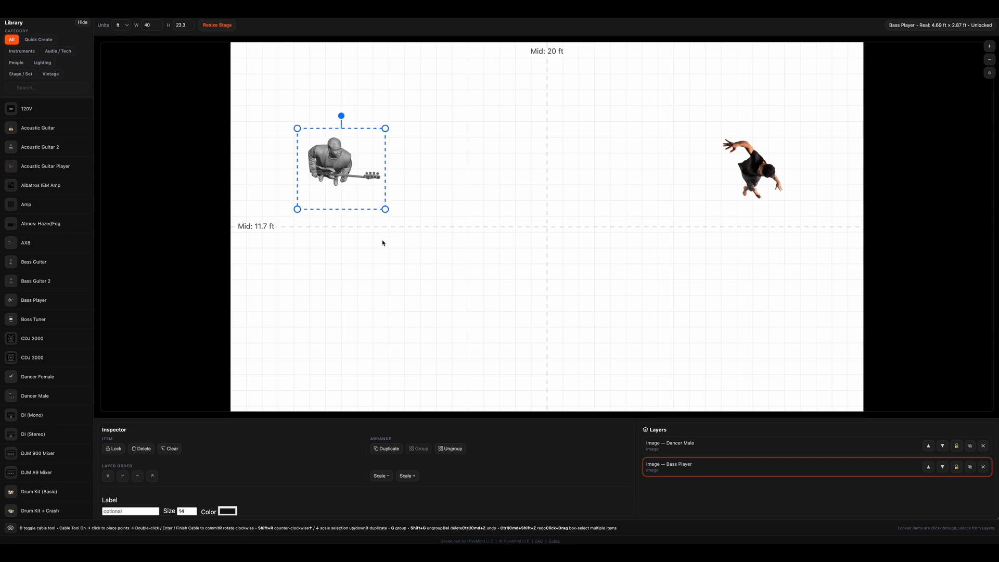
Move the bass player closer to the vertical centreline and continue rotating it counter-clockwise
{"action": "left_click_drag", "start_coordinate": [360, 197], "coordinate": [431, 195]}
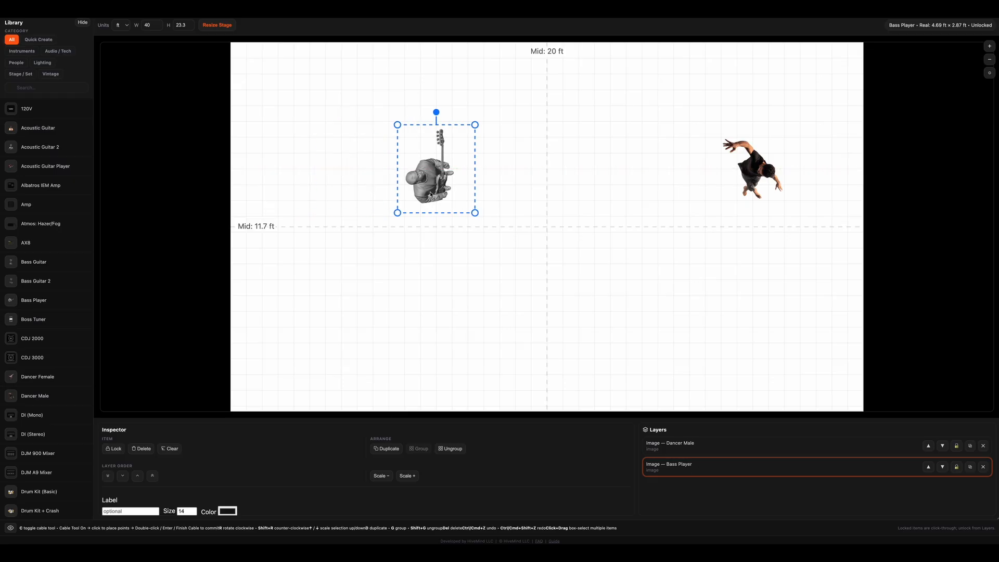
{"action": "key", "text": "shift+r"}
{"action": "key", "text": "shift+r"}
{"action": "key", "text": "shift+r"}
{"action": "key", "text": "shift+r"}
{"action": "key", "text": "shift+r"}
{"action": "key", "text": "shift+r"}
{"action": "key", "text": "shift+r"}
{"action": "key", "text": "shift+r"}
{"action": "key", "text": "shift+r"}
{"action": "key", "text": "shift+r"}
{"action": "key", "text": "shift+r"}
{"action": "key", "text": "shift+r"}
{"action": "key", "text": "shift+r"}
{"action": "key", "text": "shift+r"}
{"action": "key", "text": "shift+r"}
{"action": "key", "text": "shift+r"}
{"action": "key", "text": "shift+r"}
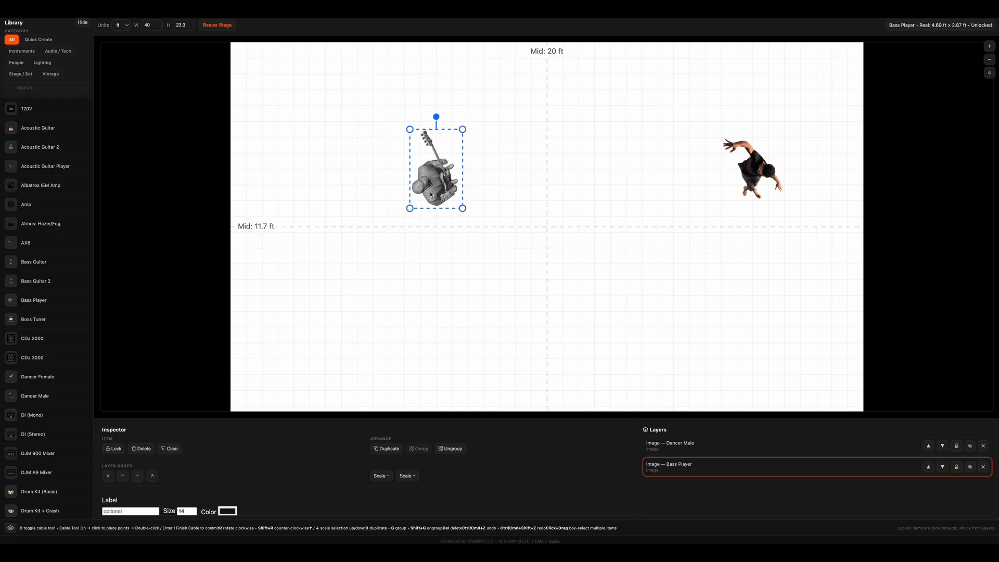
{"action": "key", "text": "shift+r"}
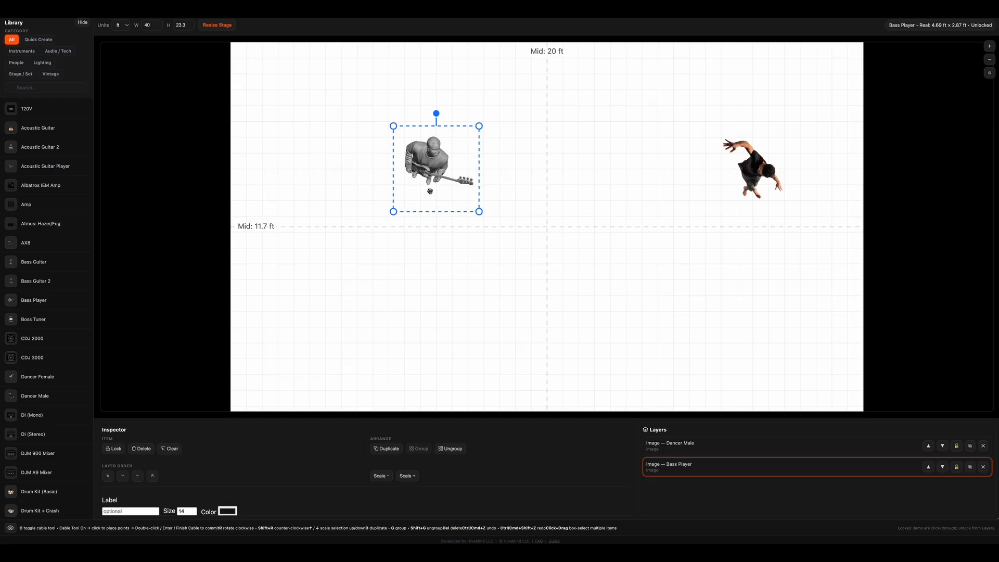
Scale the bass player down and up in repeated increments and delete it from the stage
{"action": "key", "text": "Down"}
{"action": "key", "text": "Down"}
{"action": "key", "text": "Down"}
{"action": "key", "text": "Down"}
{"action": "key", "text": "Down"}
{"action": "key", "text": "Down"}
{"action": "key", "text": "Down"}
{"action": "key", "text": "Up"}
{"action": "key", "text": "Up"}
{"action": "key", "text": "Up"}
{"action": "key", "text": "Up"}
{"action": "key", "text": "Up"}
{"action": "key", "text": "Up"}
{"action": "key", "text": "Down"}
{"action": "key", "text": "Down"}
{"action": "key", "text": "Down"}
{"action": "key", "text": "Down"}
{"action": "key", "text": "Down"}
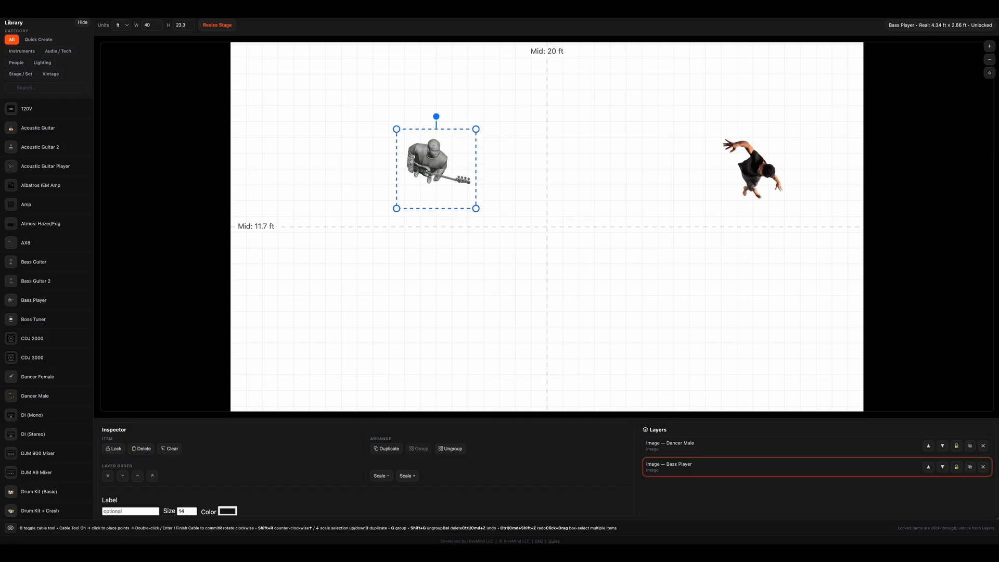
{"action": "key", "text": "Up"}
{"action": "key", "text": "Up"}
{"action": "key", "text": "Up"}
{"action": "key", "text": "Up"}
{"action": "key", "text": "Down"}
{"action": "key", "text": "Down"}
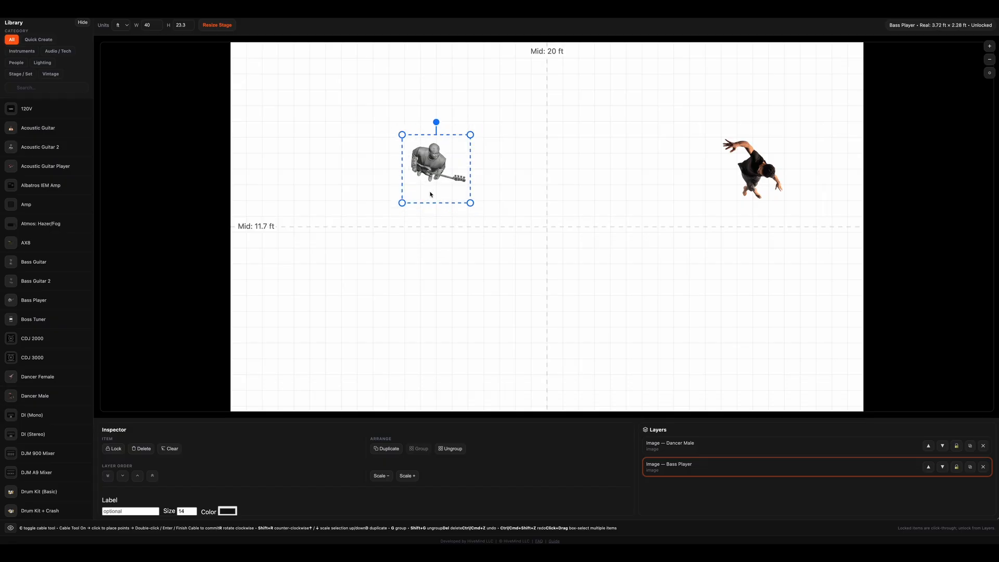
{"action": "key", "text": "Up"}
{"action": "key", "text": "Up"}
{"action": "key", "text": "Down"}
{"action": "key", "text": "Down"}
{"action": "key", "text": "Down"}
{"action": "key", "text": "Delete"}
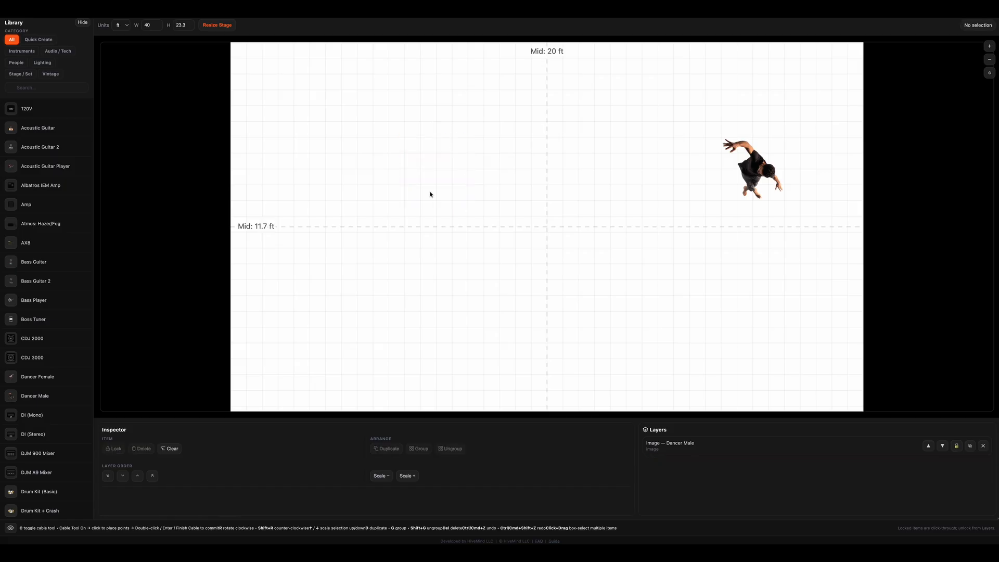
Search the library for "keyboa", add a Keyboard Stand, and place it left of the vertical centreline near the horizontal midline
{"action": "scroll", "coordinate": [54, 382], "scroll_direction": "down", "scroll_amount": 2}
{"action": "scroll", "coordinate": [55, 383], "scroll_direction": "down", "scroll_amount": 2}
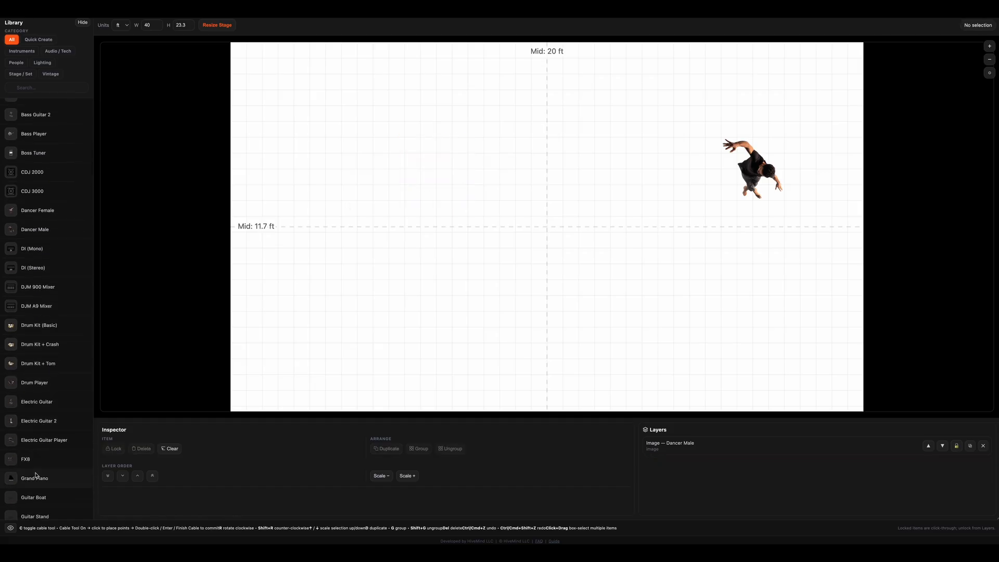
{"action": "scroll", "coordinate": [39, 467], "scroll_direction": "down", "scroll_amount": 1}
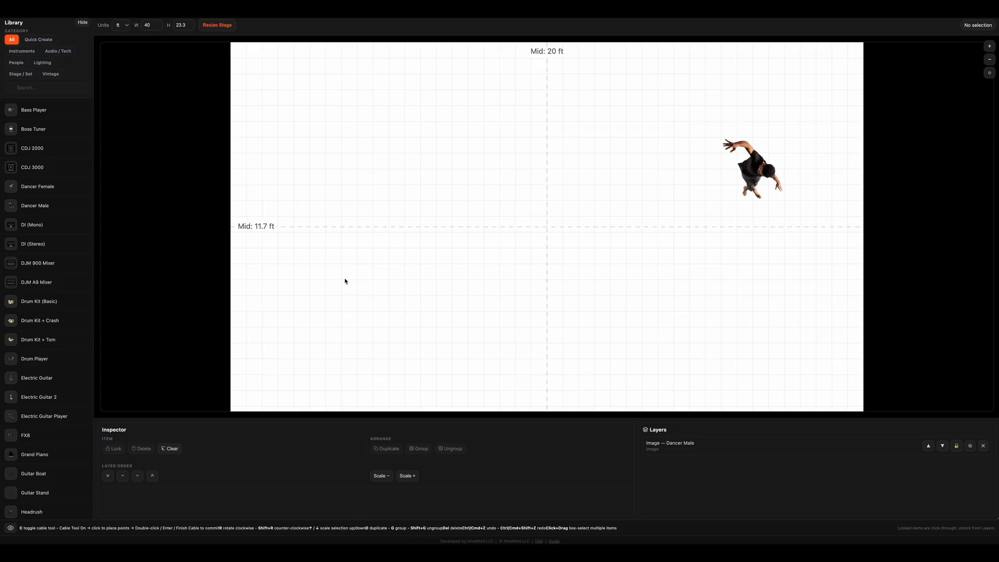
{"action": "scroll", "coordinate": [29, 451], "scroll_direction": "down", "scroll_amount": 4}
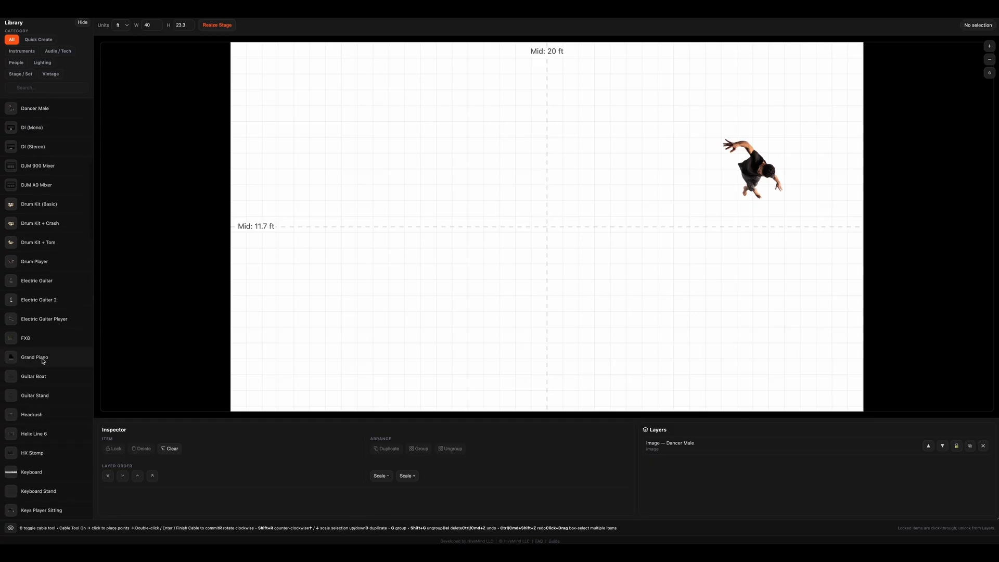
{"action": "scroll", "coordinate": [49, 339], "scroll_direction": "up", "scroll_amount": 5}
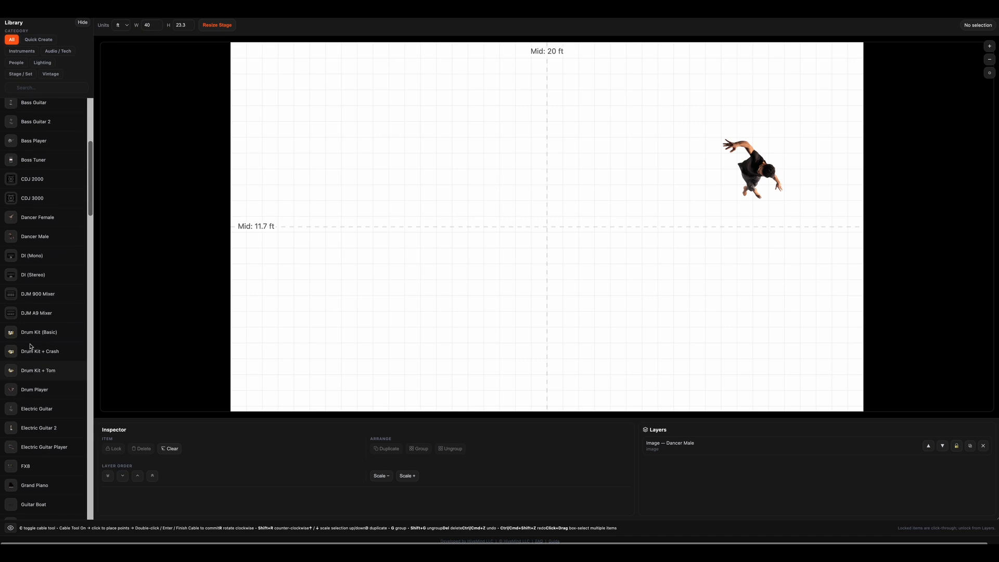
{"action": "left_click", "coordinate": [32, 89]}
{"action": "type", "text": "keyboa"}
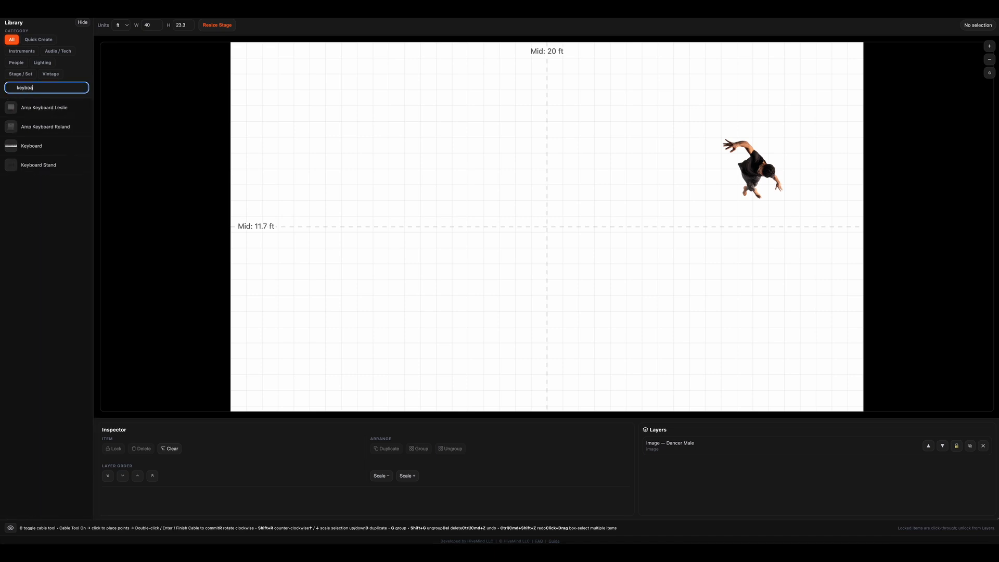
{"action": "left_click", "coordinate": [38, 167]}
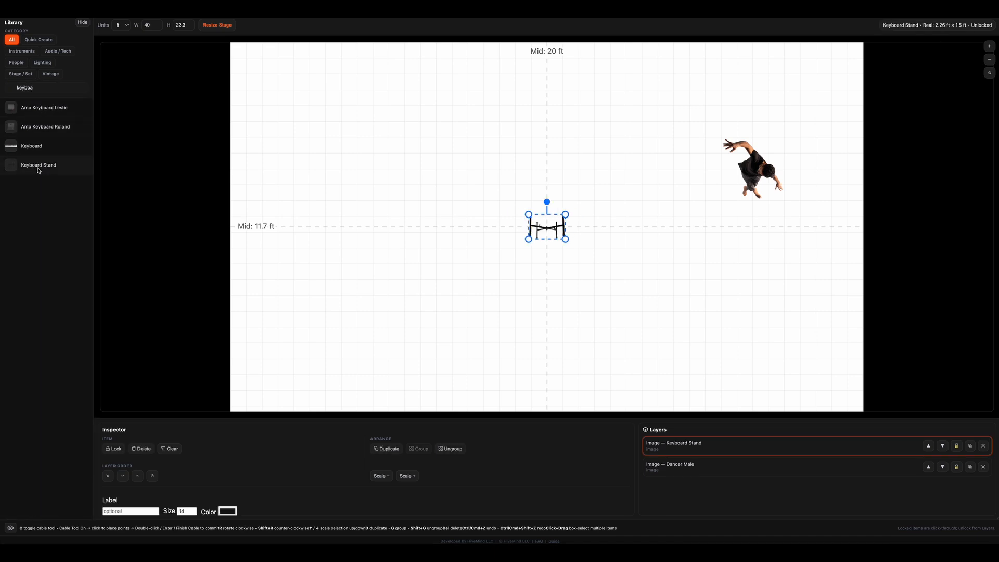
{"action": "left_click_drag", "start_coordinate": [527, 226], "coordinate": [369, 214]}
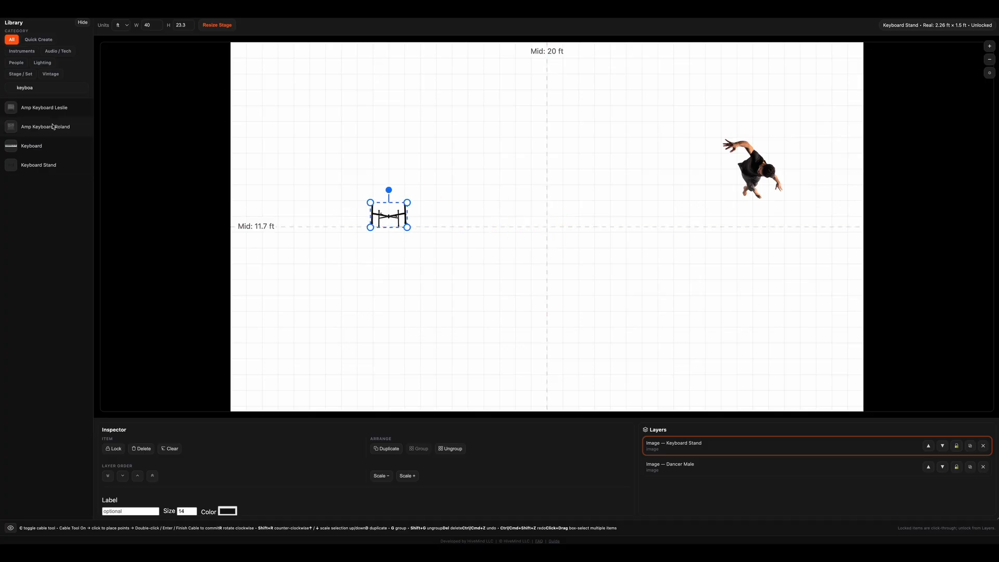
Find "rhodes" in the library, add the Rhodes, and lay it horizontally over the keyboard stand with its keys facing upstage
{"action": "left_click", "coordinate": [38, 91]}
{"action": "key", "text": "ctrl+a"}
{"action": "key", "text": "BackSpace"}
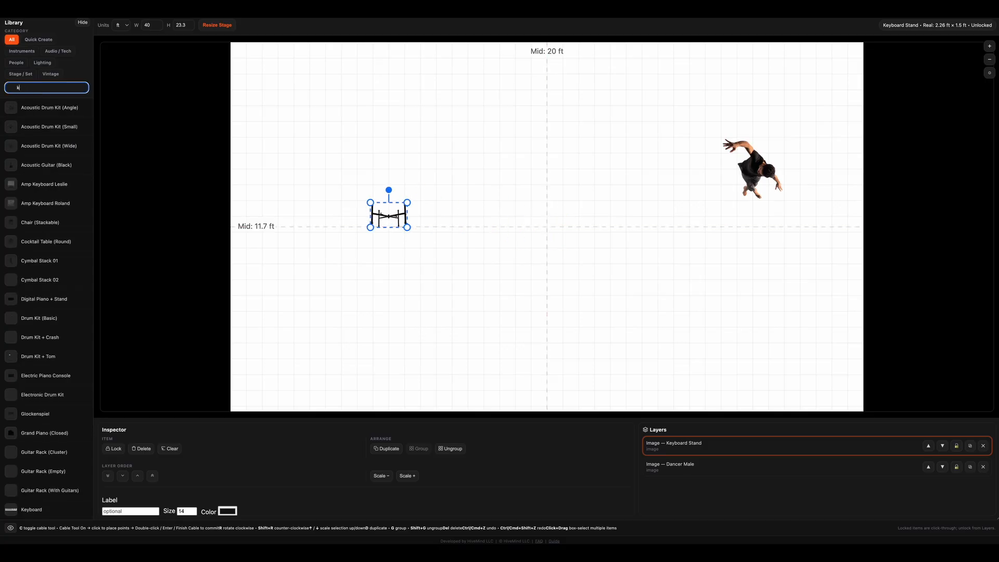
{"action": "type", "text": "krhodes"}
{"action": "key", "text": "BackSpace"}
{"action": "key", "text": "BackSpace"}
{"action": "key", "text": "BackSpace"}
{"action": "key", "text": "BackSpace"}
{"action": "type", "text": "rhodes"}
{"action": "left_click", "coordinate": [29, 112]}
{"action": "left_click", "coordinate": [29, 112]}
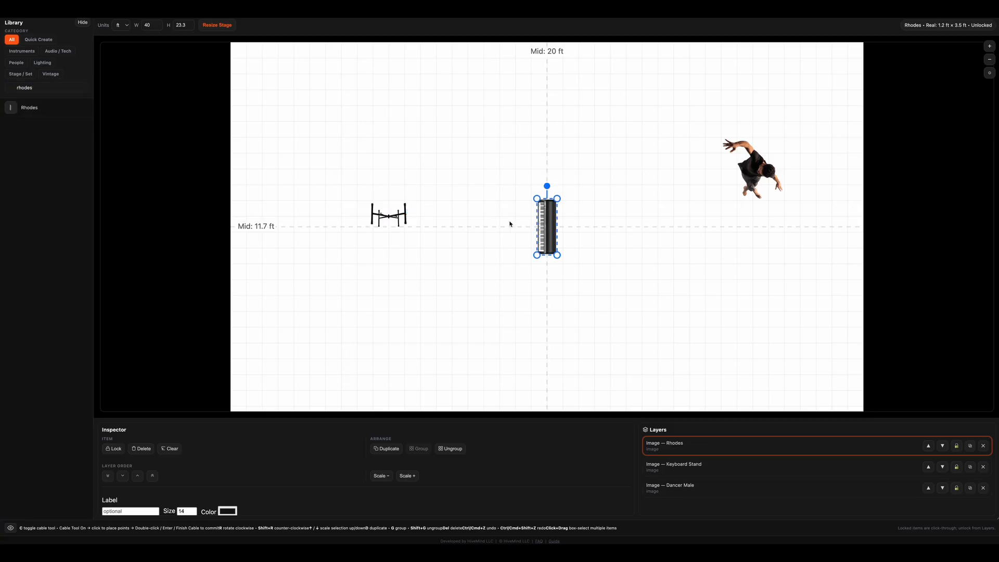
{"action": "left_click_drag", "start_coordinate": [544, 235], "coordinate": [392, 215]}
{"action": "key", "text": "r"}
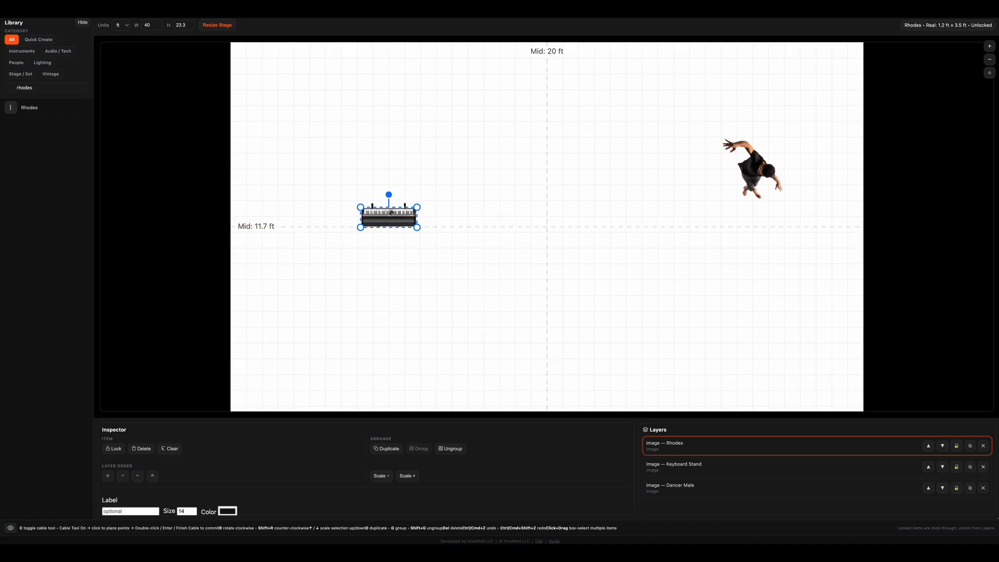
{"action": "left_click", "coordinate": [416, 291]}
{"action": "left_click_drag", "start_coordinate": [457, 281], "coordinate": [377, 183]}
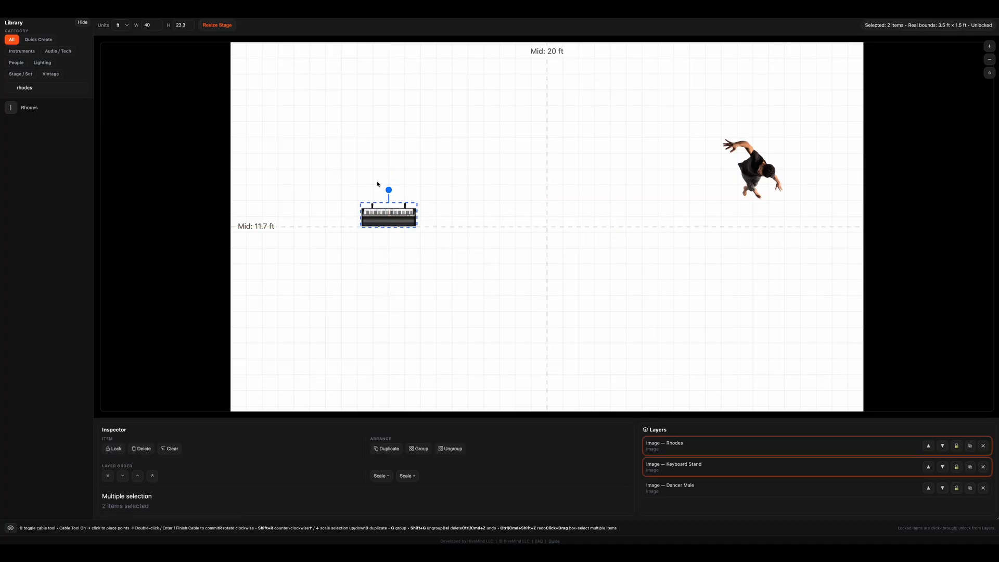
{"action": "left_click", "coordinate": [419, 171]}
{"action": "mouse_move", "coordinate": [389, 217]}
{"action": "left_mouse_down"}
{"action": "mouse_move", "coordinate": [389, 247]}
{"action": "mouse_move", "coordinate": [399, 209]}
{"action": "mouse_move", "coordinate": [388, 208]}
{"action": "left_mouse_up"}
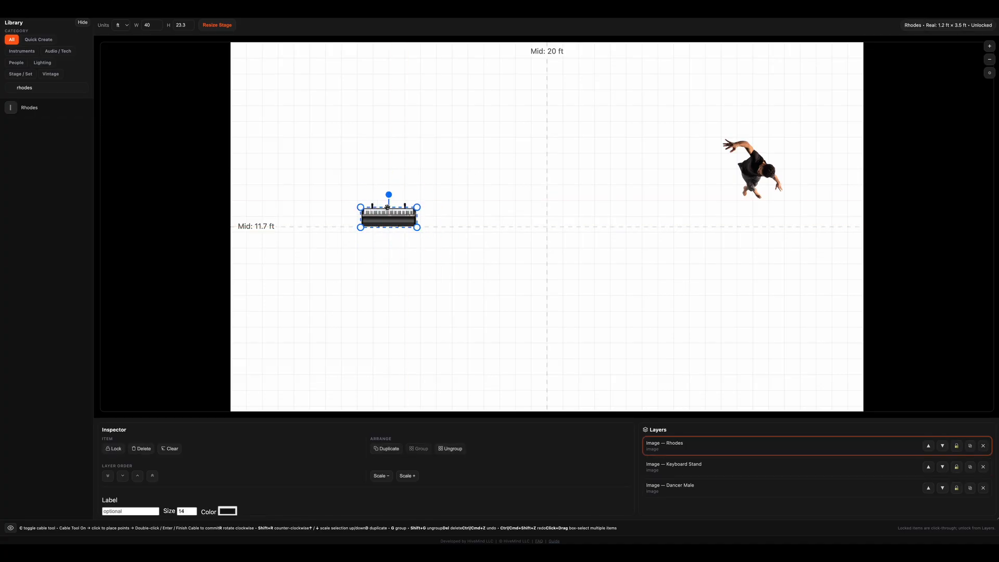
{"action": "left_click", "coordinate": [447, 189]}
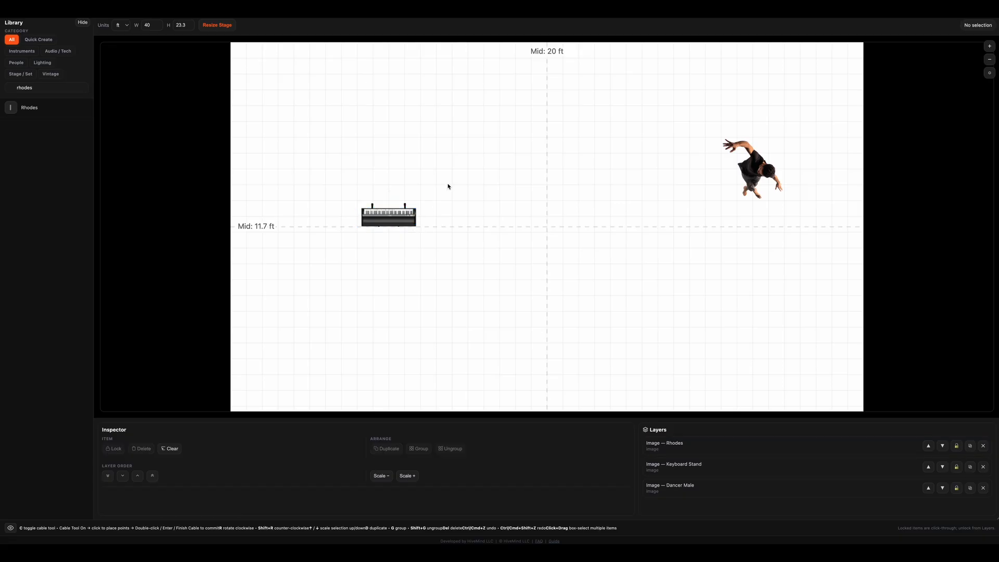
Group the Rhodes and the keyboard stand and name the group KEYS WORLD
{"action": "left_click_drag", "start_coordinate": [457, 179], "coordinate": [335, 256]}
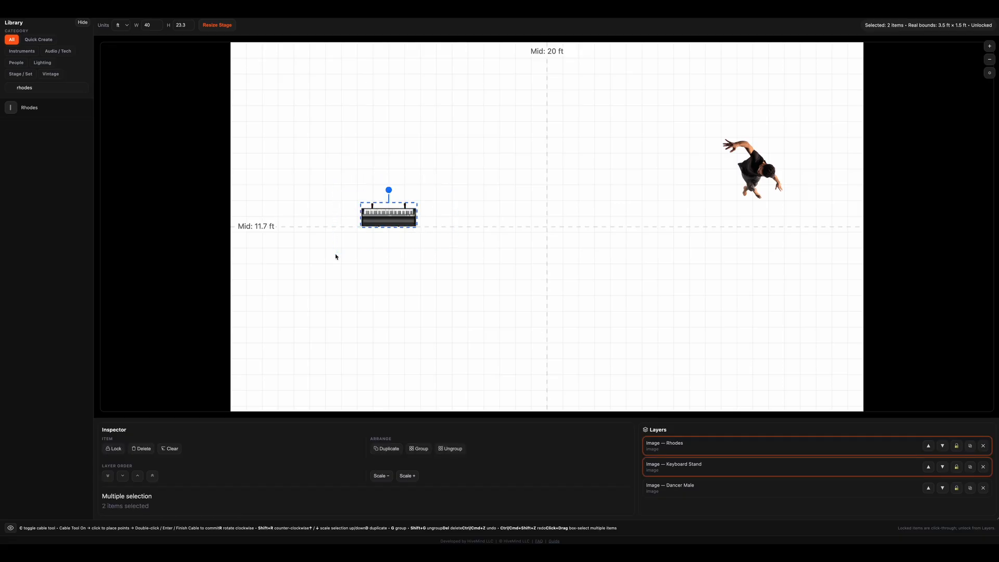
{"action": "key", "text": "g"}
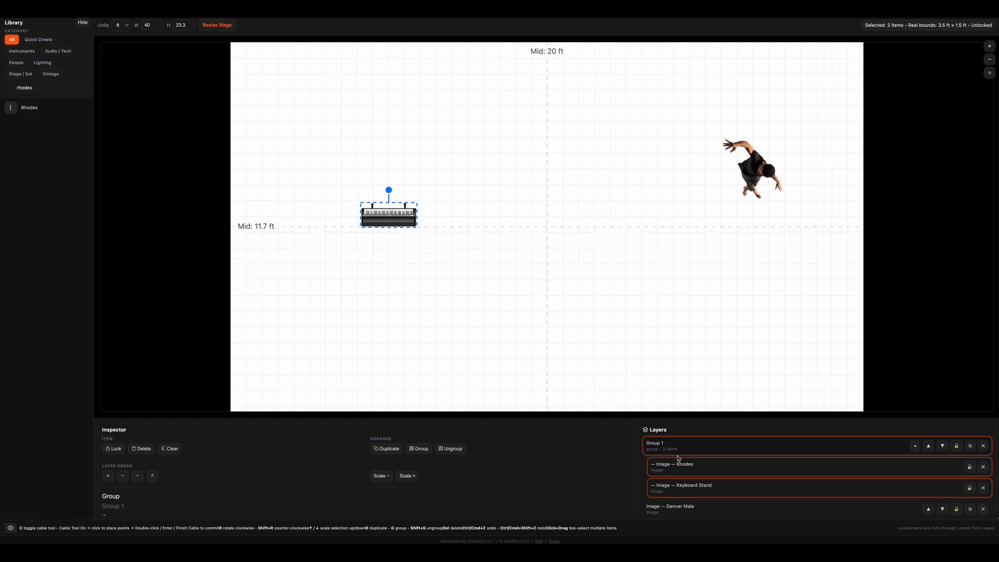
{"action": "double_click", "coordinate": [664, 446]}
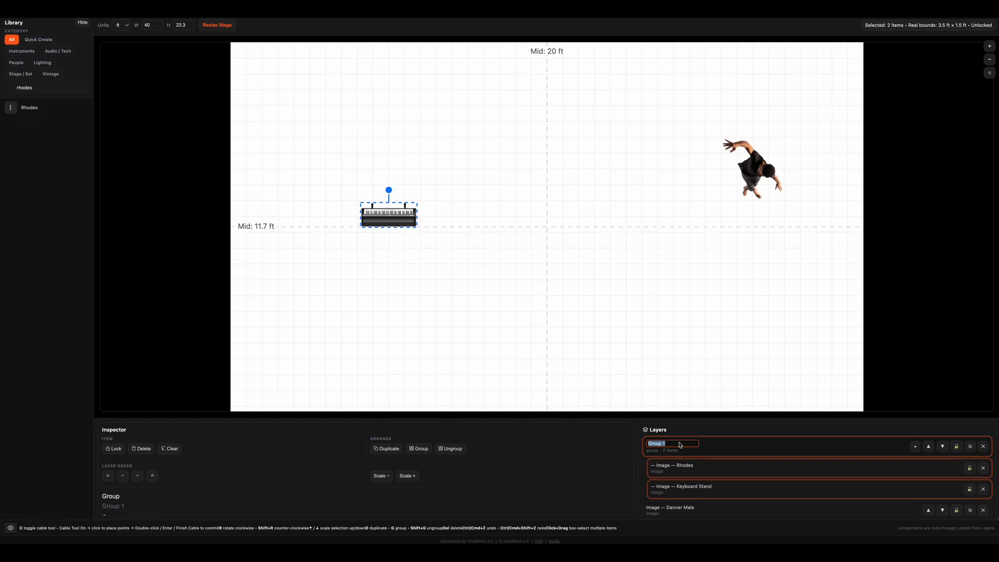
{"action": "type", "text": "KEYS WORLD"}
{"action": "key", "text": "Return"}
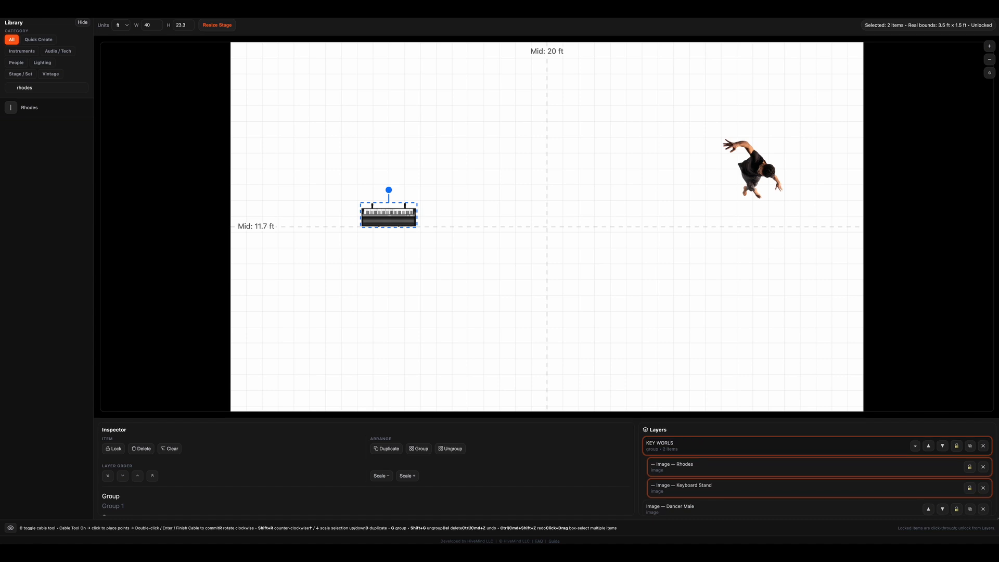
Move the KEYS WORLD group up toward the vertical centreline and rotate it until it stands vertically with its keys facing left
{"action": "left_click", "coordinate": [422, 239]}
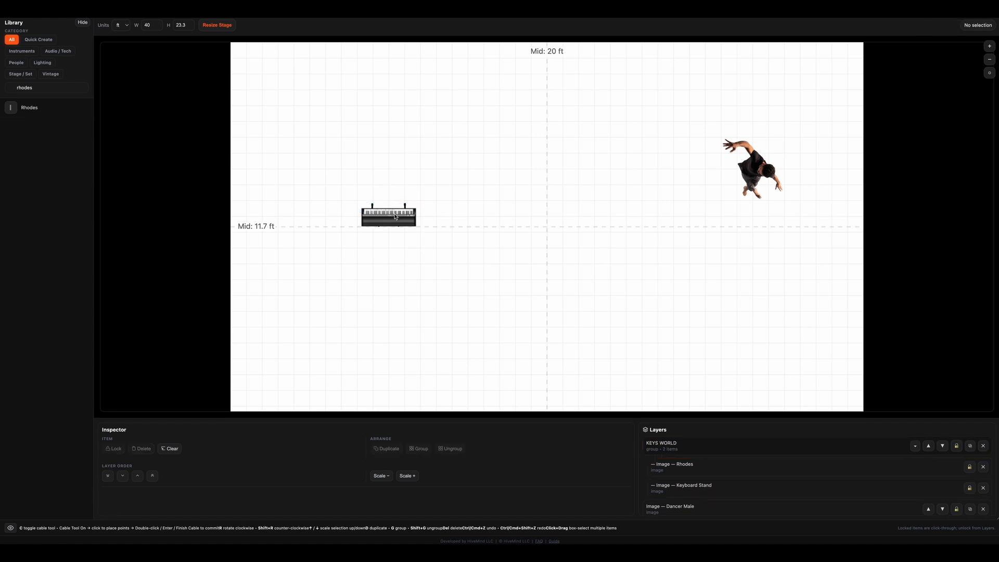
{"action": "left_click_drag", "start_coordinate": [395, 217], "coordinate": [463, 172]}
{"action": "key", "text": "r"}
{"action": "key", "text": "r"}
{"action": "key", "text": "r"}
{"action": "key", "text": "r"}
{"action": "key", "text": "r"}
{"action": "key", "text": "r"}
{"action": "key", "text": "r"}
{"action": "key", "text": "r"}
{"action": "key", "text": "r"}
{"action": "key", "text": "r"}
{"action": "key", "text": "r"}
{"action": "key", "text": "r"}
{"action": "key", "text": "r"}
{"action": "key", "text": "r"}
{"action": "key", "text": "r"}
{"action": "key", "text": "r"}
{"action": "key", "text": "r"}
{"action": "key", "text": "r"}
{"action": "key", "text": "r"}
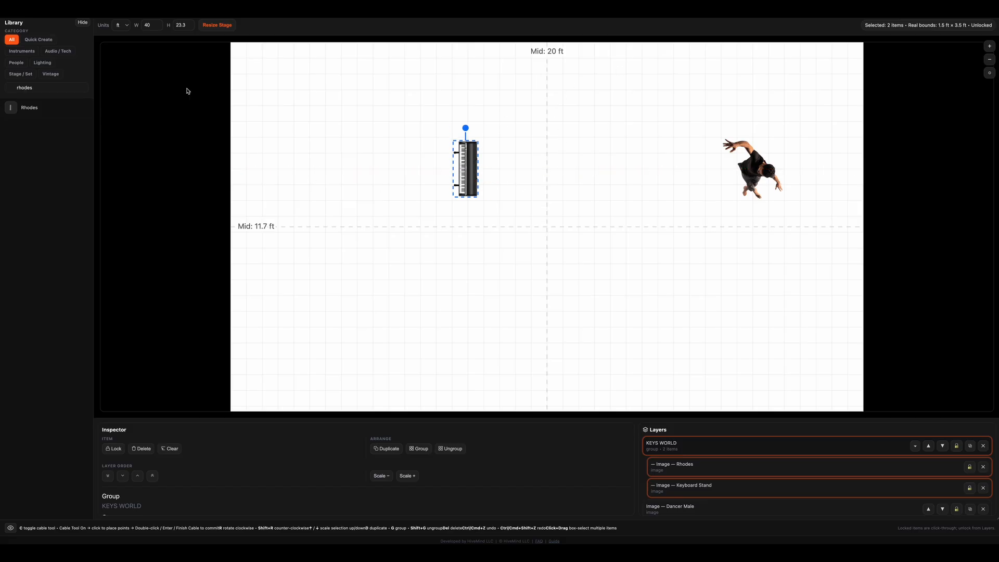
Shift the KEYS WORLD group across the stage as a unit and delete it
{"action": "left_click_drag", "start_coordinate": [562, 230], "coordinate": [348, 63]}
{"action": "left_click_drag", "start_coordinate": [473, 186], "coordinate": [606, 208]}
{"action": "key", "text": "ctrl+z"}
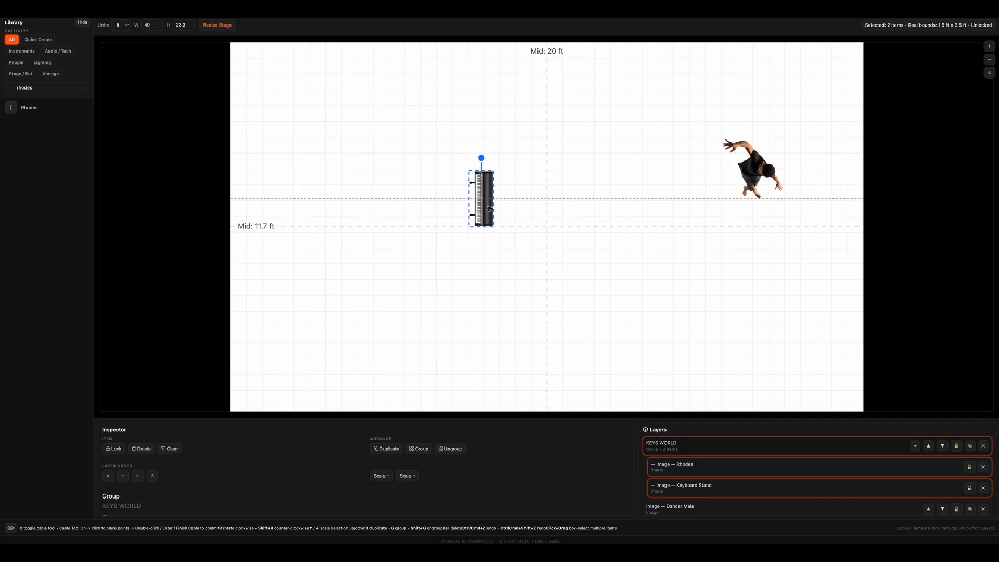
{"action": "key", "text": "Delete"}
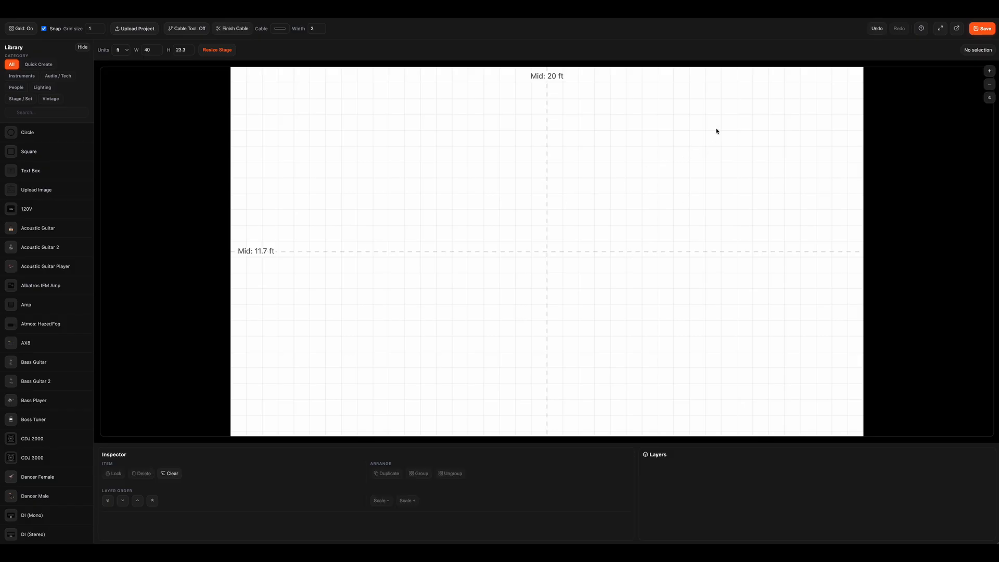
Draw a seven-point cable looping around the middle of the stage, about 21 ft by 11 ft, and finish it
{"action": "key", "text": "c"}
{"action": "left_click", "coordinate": [716, 127]}
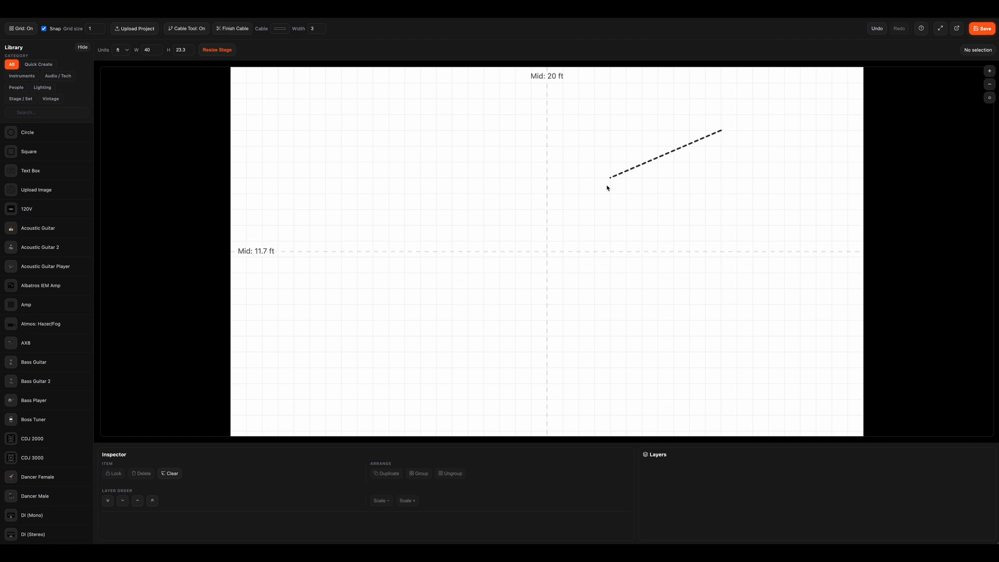
{"action": "left_click", "coordinate": [421, 116]}
{"action": "left_click", "coordinate": [389, 210]}
{"action": "left_click", "coordinate": [437, 290]}
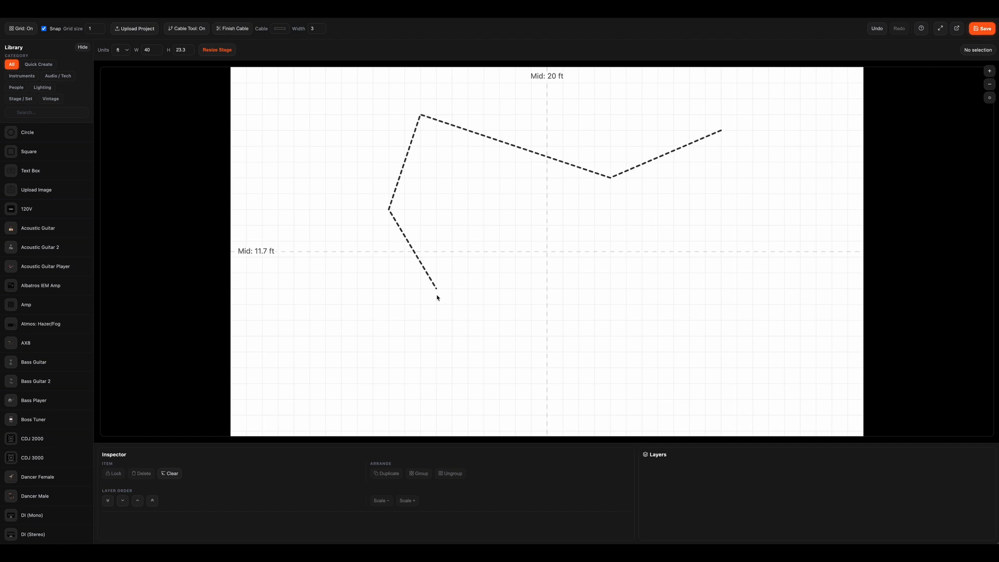
{"action": "left_click", "coordinate": [642, 272]}
{"action": "left_click", "coordinate": [705, 179]}
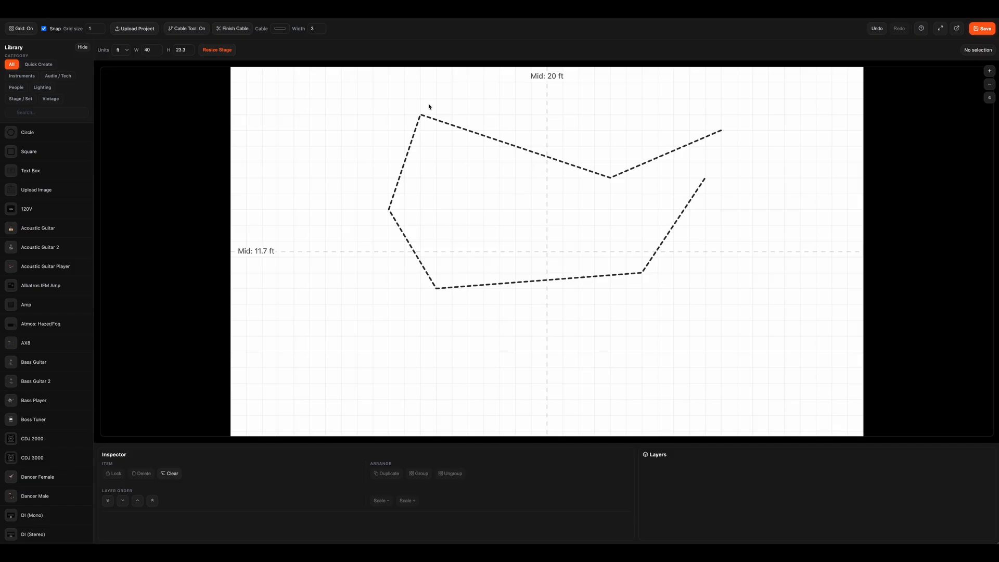
{"action": "key", "text": "Return"}
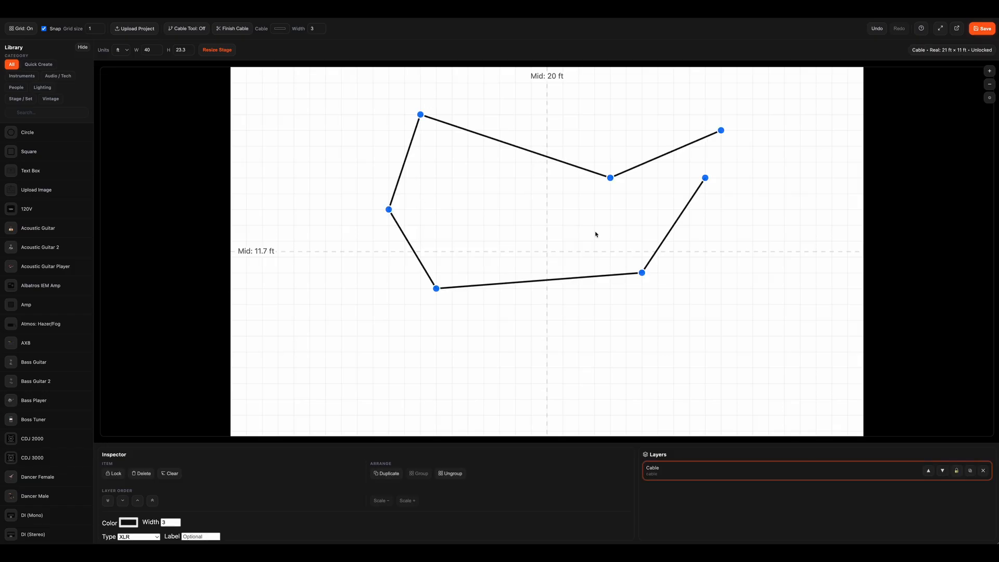
Reposition the cable's first five points into a straight horizontal run near the stage's upper edge and a vertical run down its left side
{"action": "left_click_drag", "start_coordinate": [611, 178], "coordinate": [531, 68]}
{"action": "left_click_drag", "start_coordinate": [722, 133], "coordinate": [673, 83]}
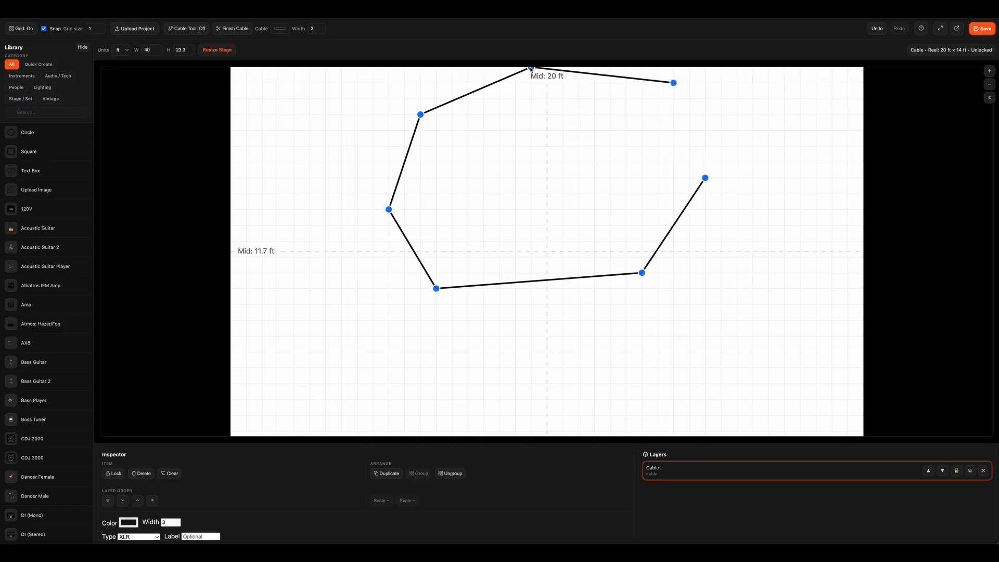
{"action": "left_click_drag", "start_coordinate": [532, 68], "coordinate": [531, 88]}
{"action": "left_click_drag", "start_coordinate": [420, 116], "coordinate": [421, 84]}
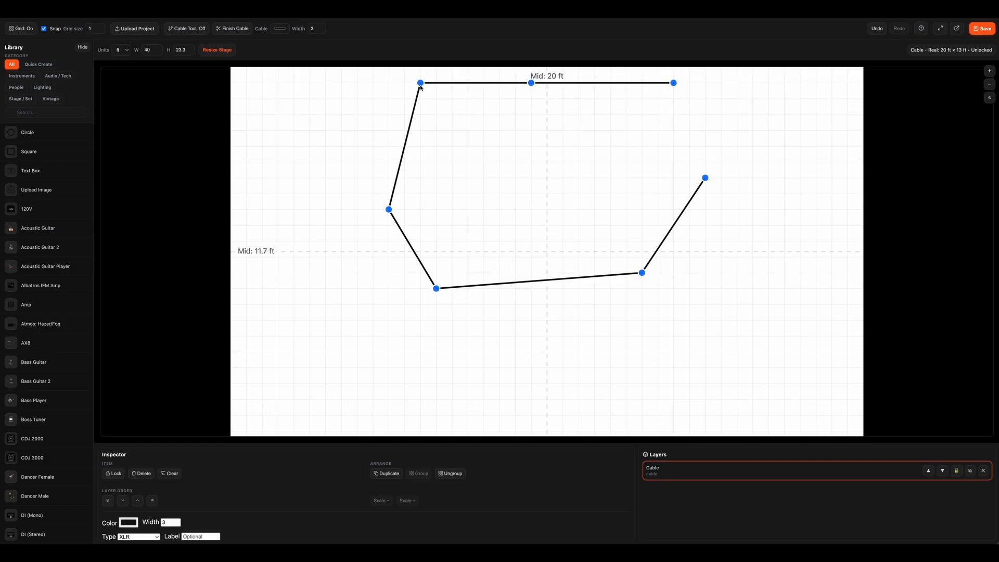
{"action": "left_click_drag", "start_coordinate": [390, 210], "coordinate": [422, 212]}
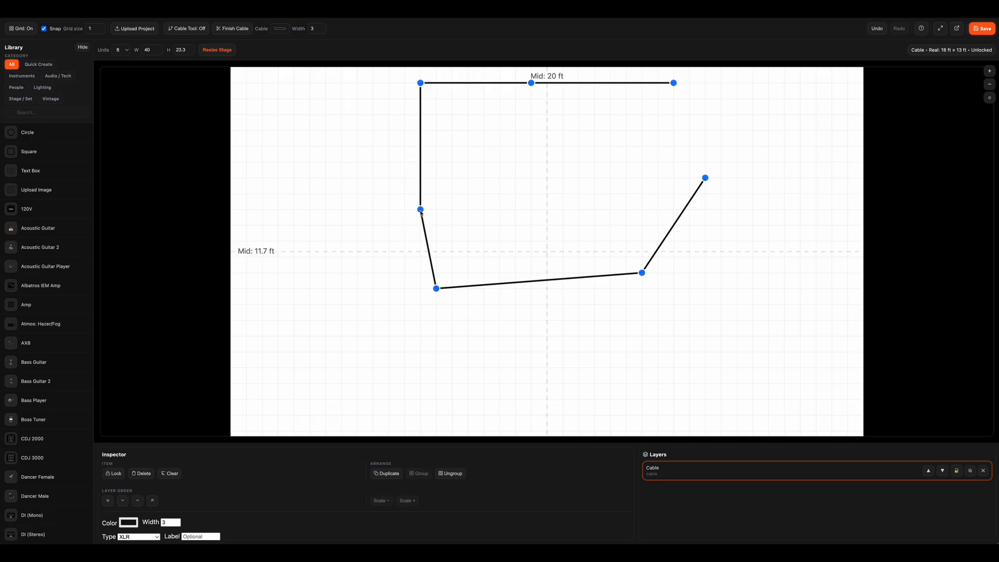
Pull the cable's lower and left-hand points in toward the vertical centreline, forming a small zigzag just above the horizontal midline
{"action": "left_click_drag", "start_coordinate": [438, 292], "coordinate": [550, 218]}
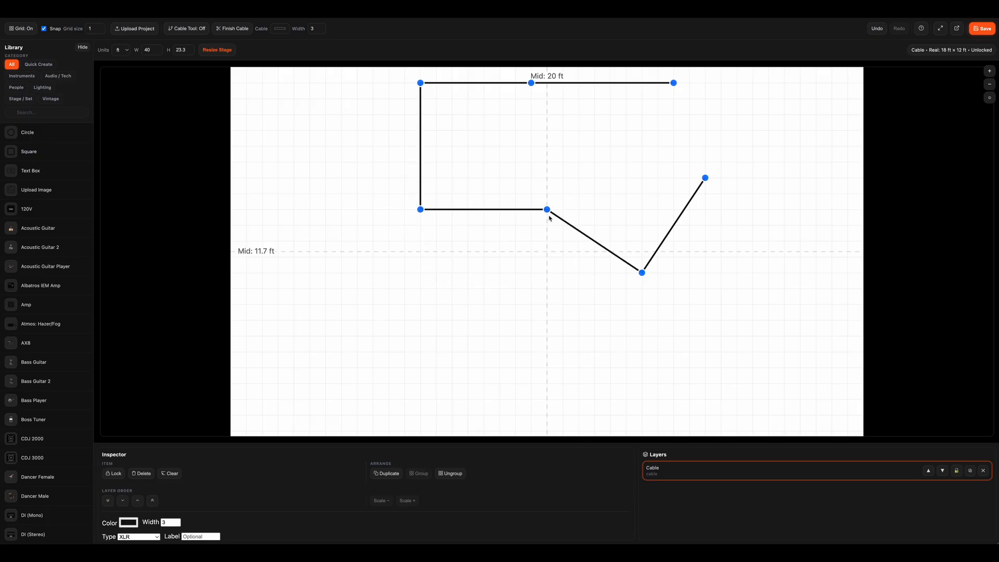
{"action": "left_click_drag", "start_coordinate": [643, 274], "coordinate": [563, 243]}
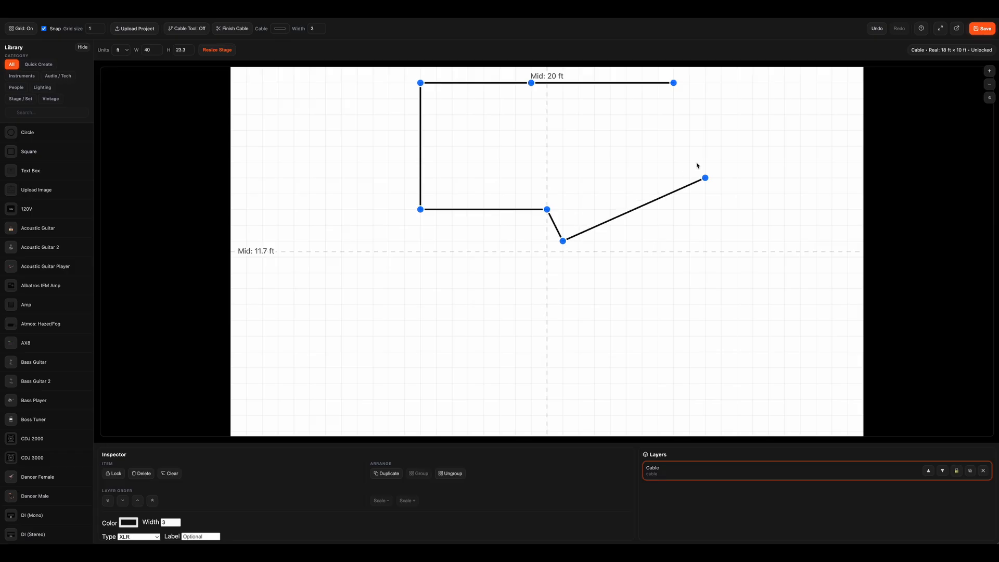
{"action": "left_click_drag", "start_coordinate": [706, 180], "coordinate": [581, 215]}
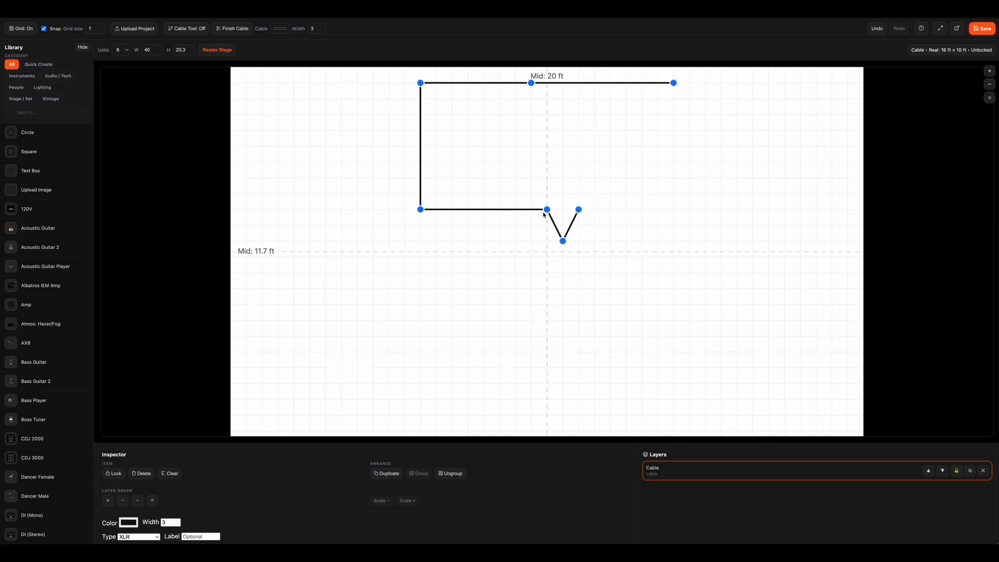
{"action": "left_click_drag", "start_coordinate": [415, 209], "coordinate": [516, 223]}
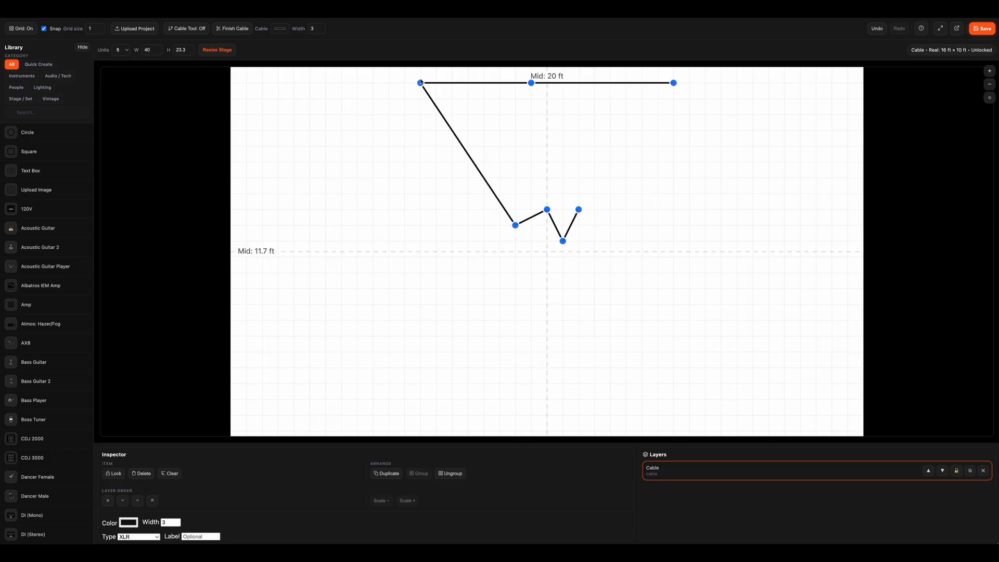
{"action": "left_click_drag", "start_coordinate": [421, 83], "coordinate": [515, 161]}
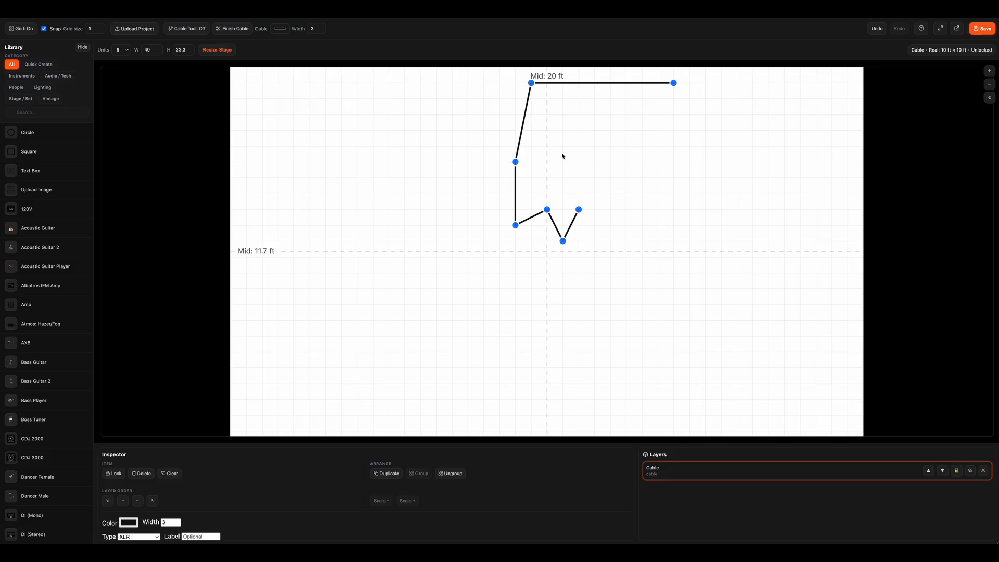
Select the whole cable and delete it from the stage
{"action": "left_click", "coordinate": [721, 182]}
{"action": "left_click_drag", "start_coordinate": [729, 340], "coordinate": [490, 77]}
{"action": "key", "text": "Delete"}
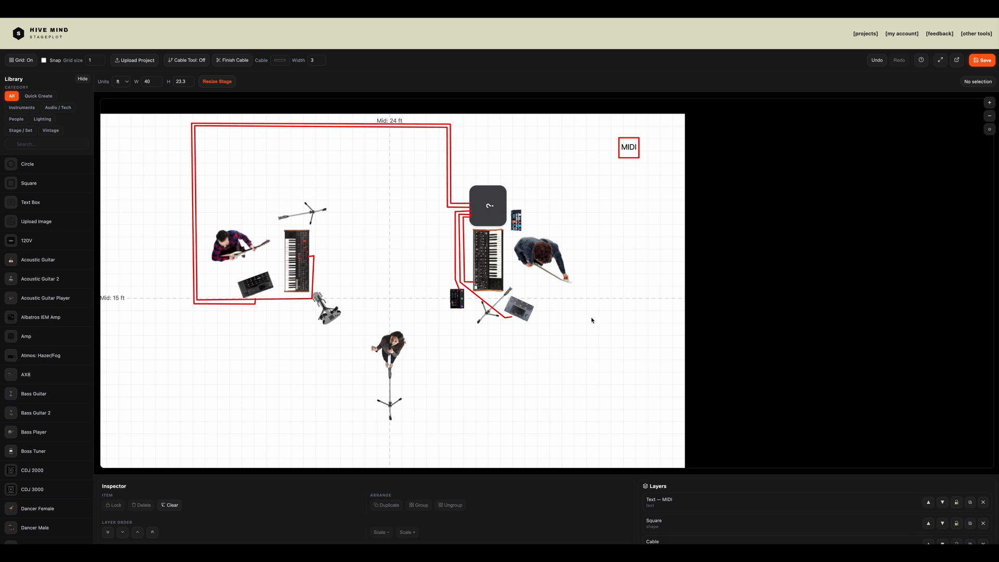
{"action": "scroll", "coordinate": [548, 359], "scroll_direction": "down", "scroll_amount": 1}
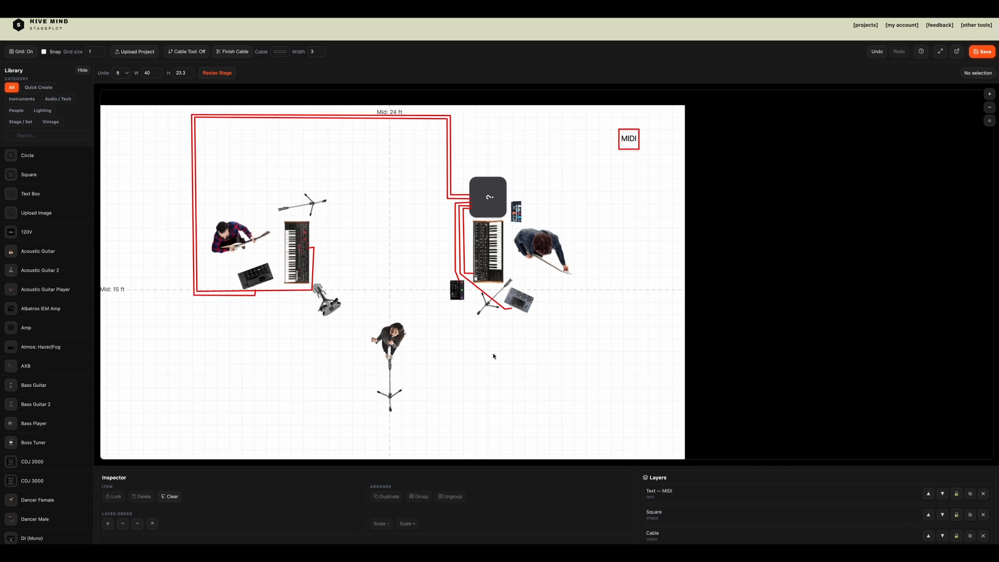
Zoom in on the stage to 249% and examine the left-hand guitarist's station and the cables around it
{"action": "left_click", "coordinate": [990, 95]}
{"action": "left_click", "coordinate": [990, 94]}
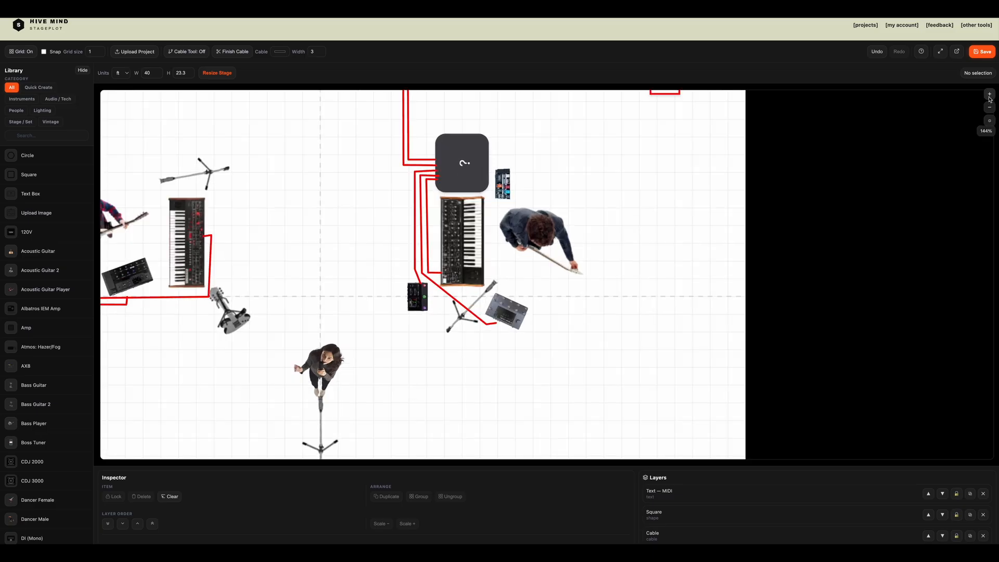
{"action": "left_click", "coordinate": [990, 94]}
{"action": "left_click", "coordinate": [990, 95]}
{"action": "left_click", "coordinate": [990, 94]}
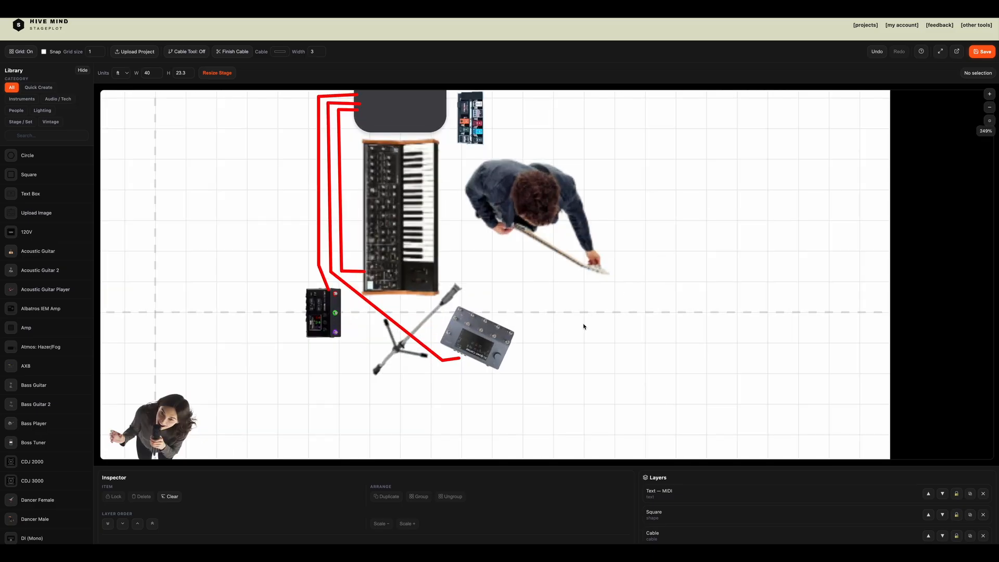
{"action": "scroll", "coordinate": [585, 322], "scroll_direction": "left", "scroll_amount": 10}
{"action": "scroll", "coordinate": [584, 322], "scroll_direction": "right", "scroll_amount": 3}
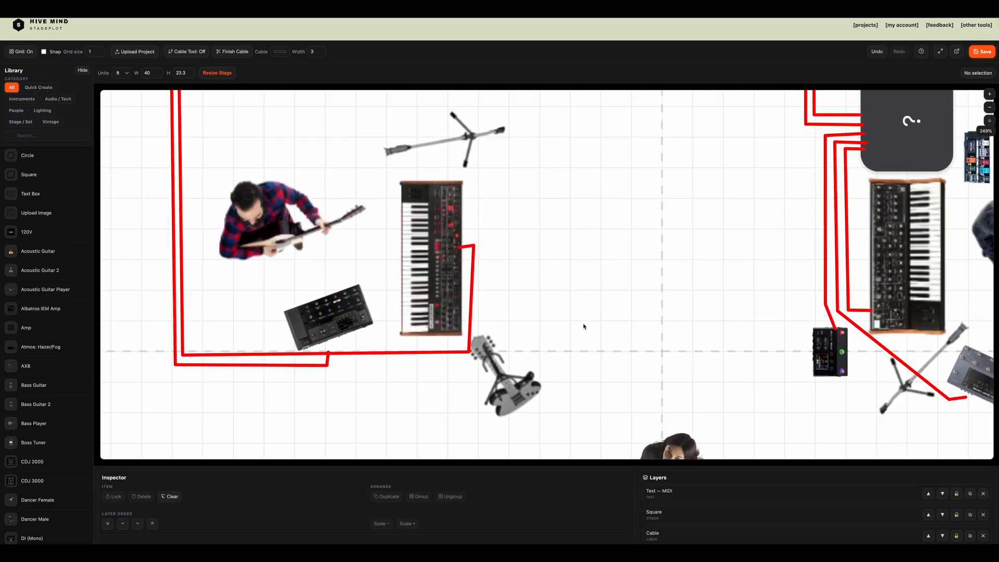
{"action": "scroll", "coordinate": [584, 327], "scroll_direction": "left", "scroll_amount": 2}
{"action": "scroll", "coordinate": [583, 326], "scroll_direction": "right", "scroll_amount": 2}
{"action": "scroll", "coordinate": [583, 326], "scroll_direction": "up", "scroll_amount": 1}
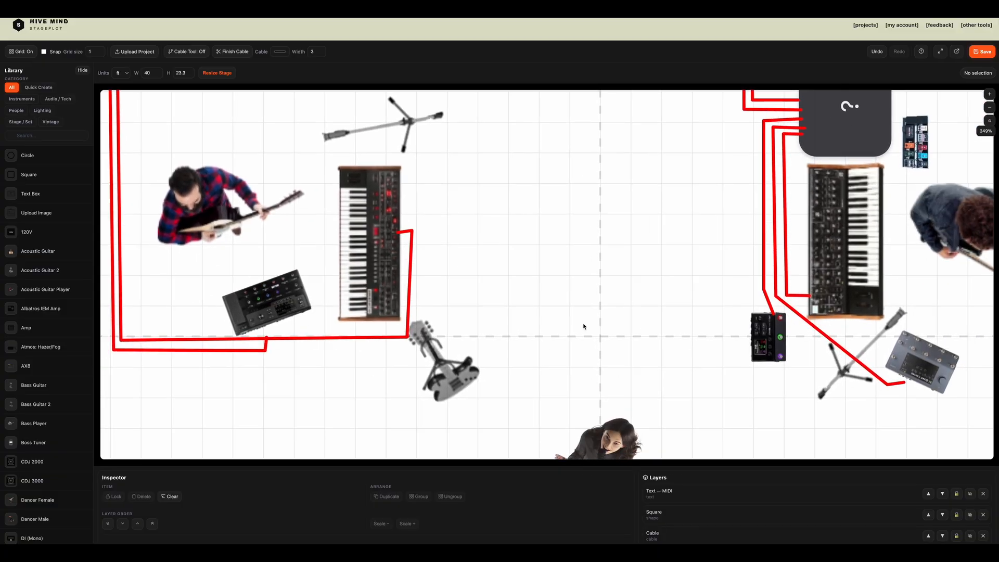
{"action": "scroll", "coordinate": [583, 326], "scroll_direction": "up", "scroll_amount": 3}
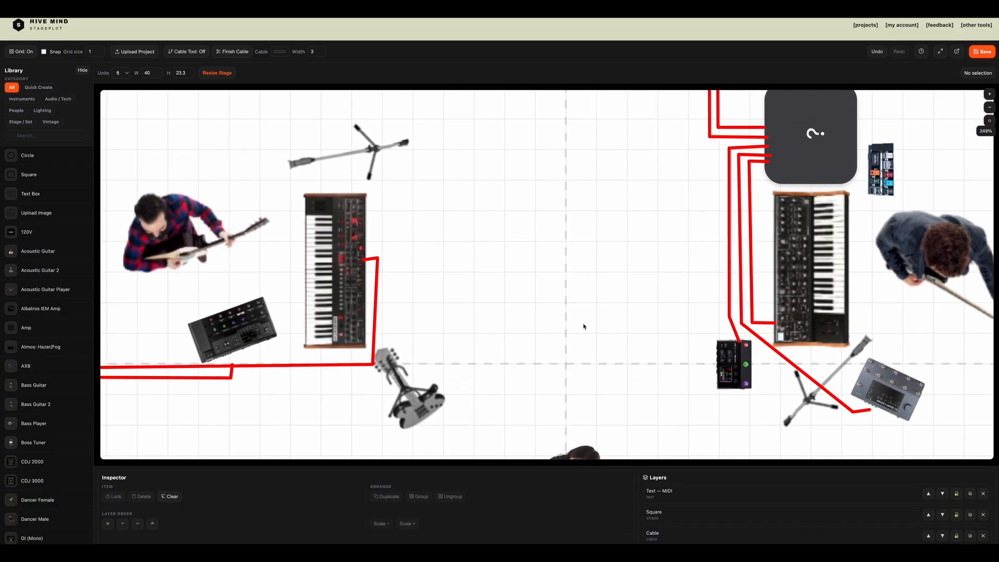
{"action": "scroll", "coordinate": [583, 326], "scroll_direction": "right", "scroll_amount": 2}
{"action": "scroll", "coordinate": [584, 326], "scroll_direction": "left", "scroll_amount": 2}
{"action": "scroll", "coordinate": [583, 326], "scroll_direction": "left", "scroll_amount": 3}
{"action": "scroll", "coordinate": [583, 327], "scroll_direction": "up", "scroll_amount": 2}
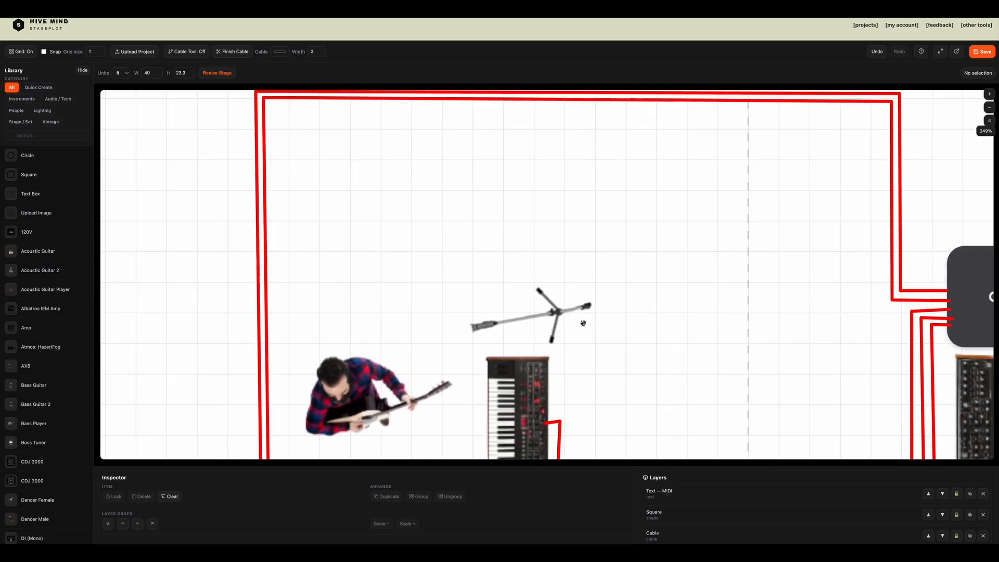
Examine the right-hand musician's keyboard, pedals and cables up close, and fit the whole stage back in view
{"action": "scroll", "coordinate": [584, 326], "scroll_direction": "down", "scroll_amount": 6}
{"action": "scroll", "coordinate": [583, 327], "scroll_direction": "right", "scroll_amount": 8}
{"action": "scroll", "coordinate": [584, 326], "scroll_direction": "up", "scroll_amount": 3}
{"action": "scroll", "coordinate": [584, 326], "scroll_direction": "left", "scroll_amount": 3}
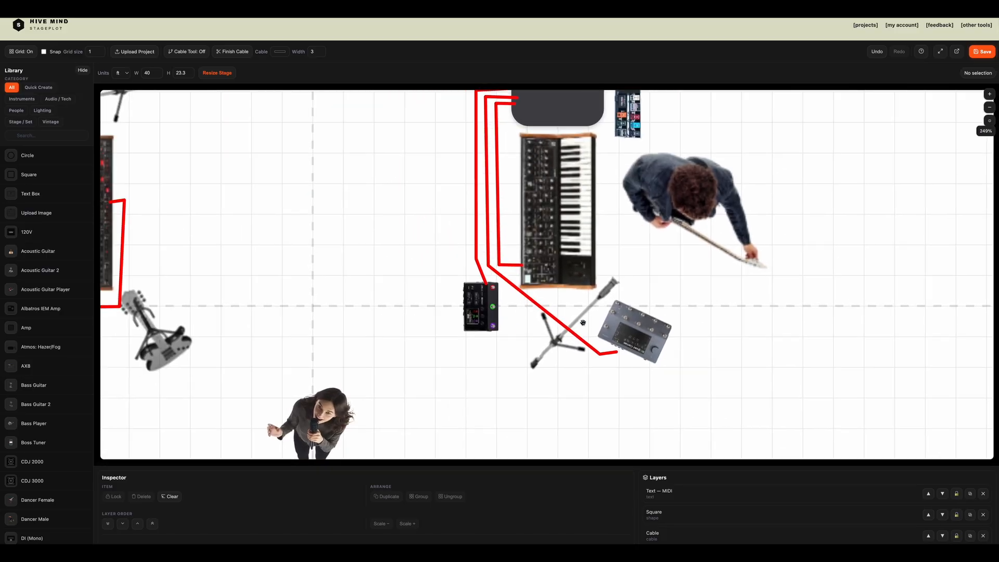
{"action": "scroll", "coordinate": [525, 335], "scroll_direction": "up", "scroll_amount": 1}
{"action": "scroll", "coordinate": [526, 335], "scroll_direction": "down", "scroll_amount": 2}
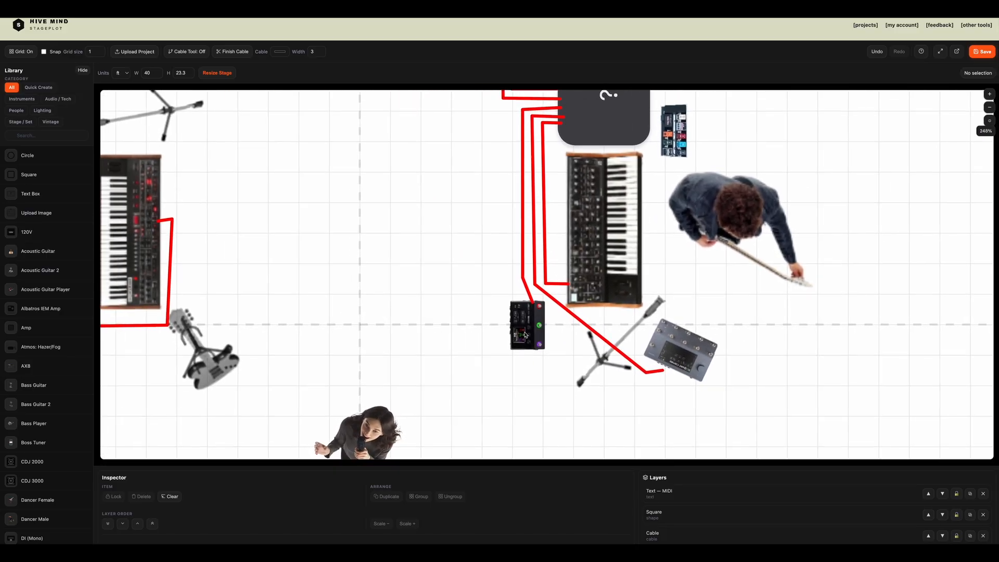
{"action": "scroll", "coordinate": [697, 322], "scroll_direction": "right", "scroll_amount": 1}
{"action": "scroll", "coordinate": [696, 323], "scroll_direction": "up", "scroll_amount": 1}
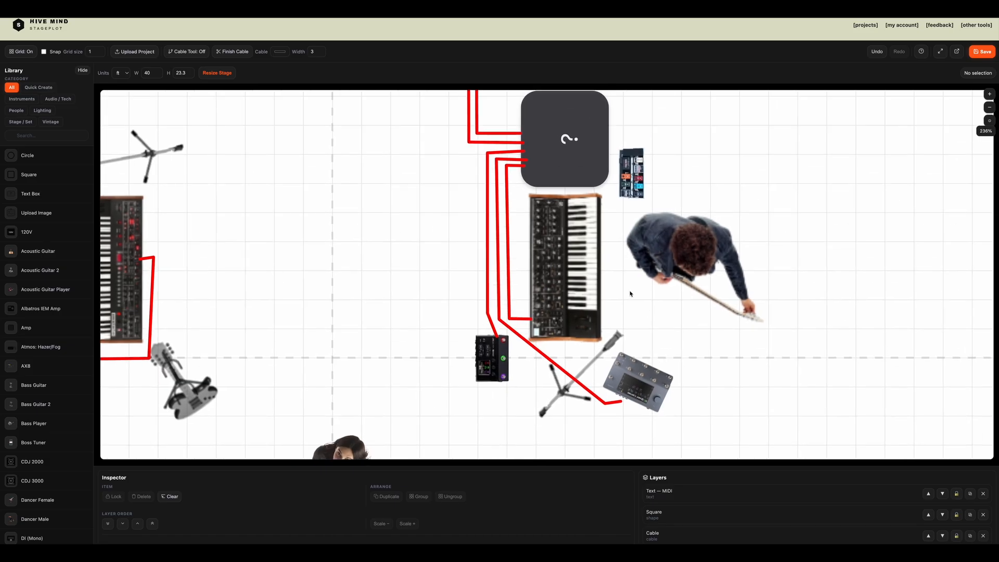
{"action": "scroll", "coordinate": [612, 321], "scroll_direction": "up", "scroll_amount": 1}
{"action": "left_click", "coordinate": [640, 203]}
{"action": "left_click", "coordinate": [395, 291]}
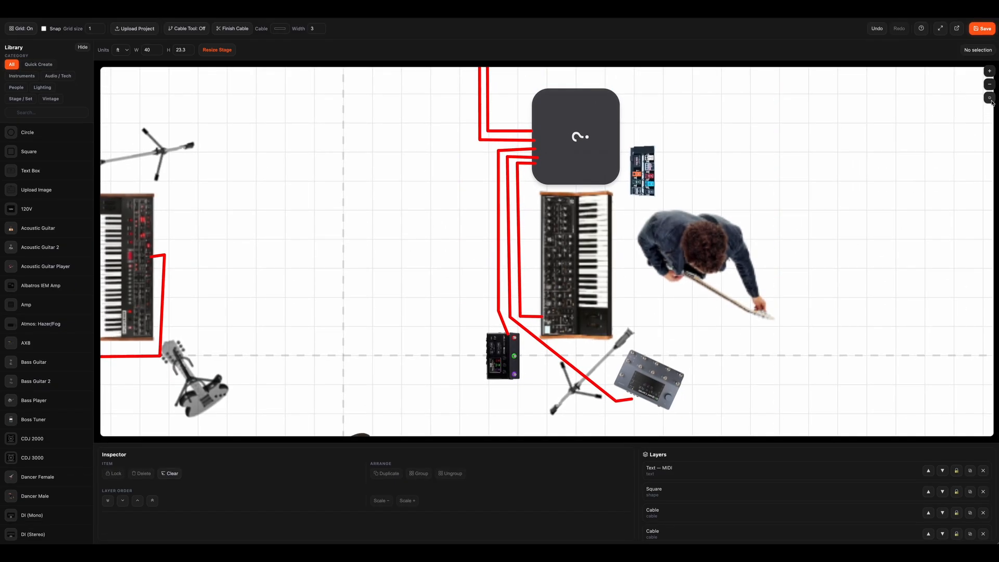
{"action": "left_click", "coordinate": [990, 98]}
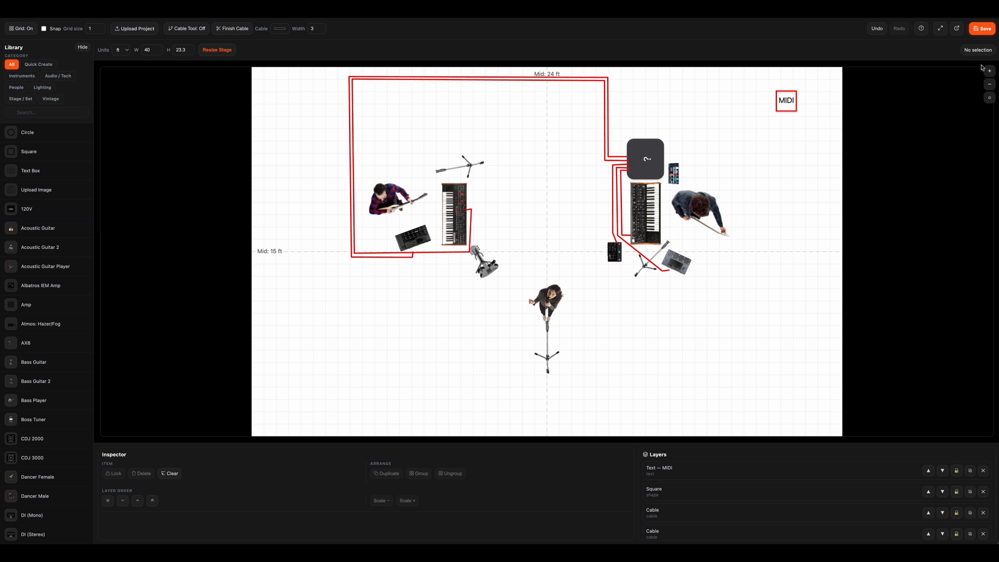
Open the save and export settings, title the plot STAGE PLOT EXAMPLE 1 and credit it to HiveMind
{"action": "left_click", "coordinate": [987, 30]}
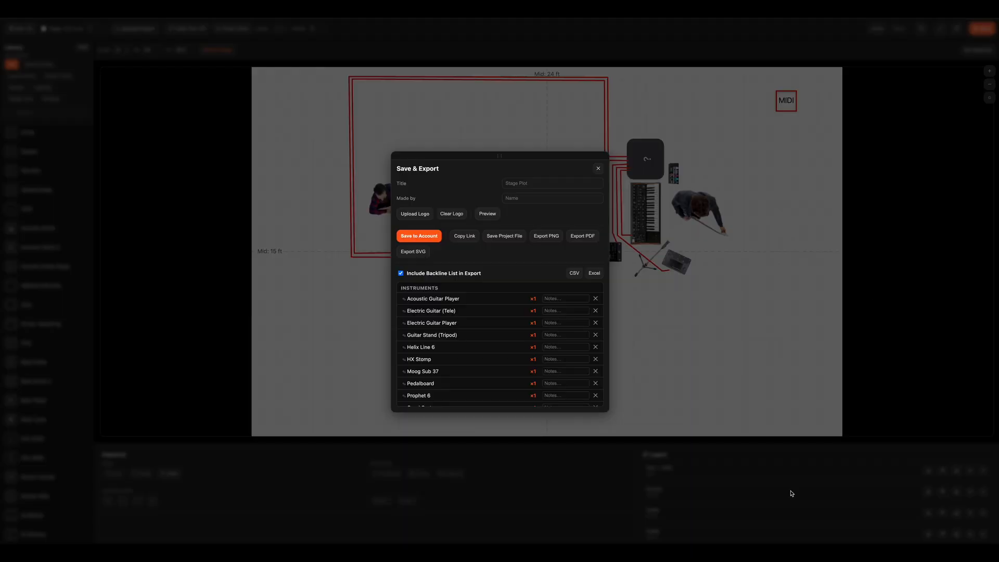
{"action": "left_click", "coordinate": [522, 184]}
{"action": "type", "text": "STAGE PLOT EXAMPLE 1"}
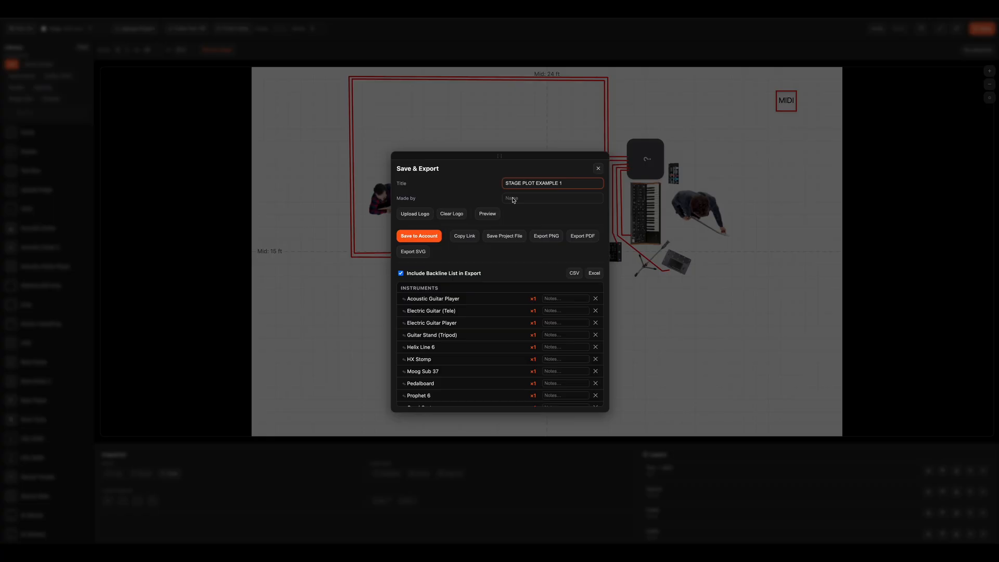
{"action": "left_click", "coordinate": [511, 199]}
{"action": "type", "text": "HiveMind"}
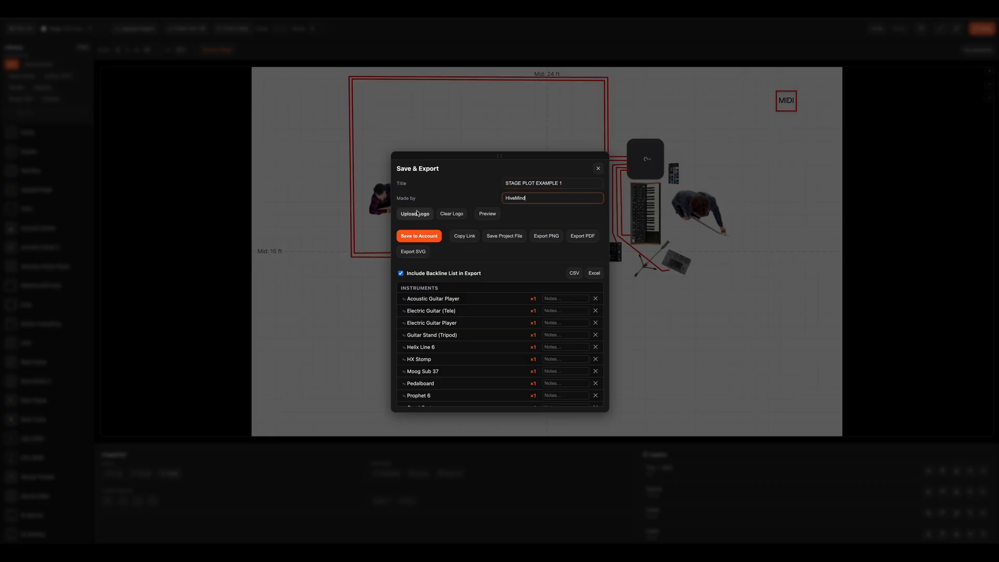
Find HIVE MIND.png by searching the computer for "hive mind" and upload it as the export logo
{"action": "left_click", "coordinate": [416, 214]}
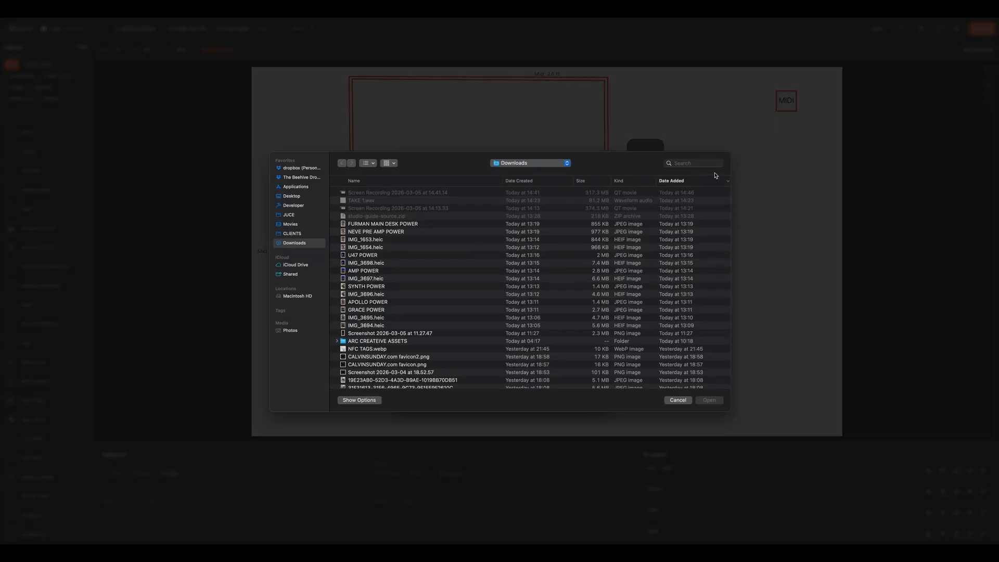
{"action": "left_click", "coordinate": [700, 164]}
{"action": "type", "text": "hive mind"}
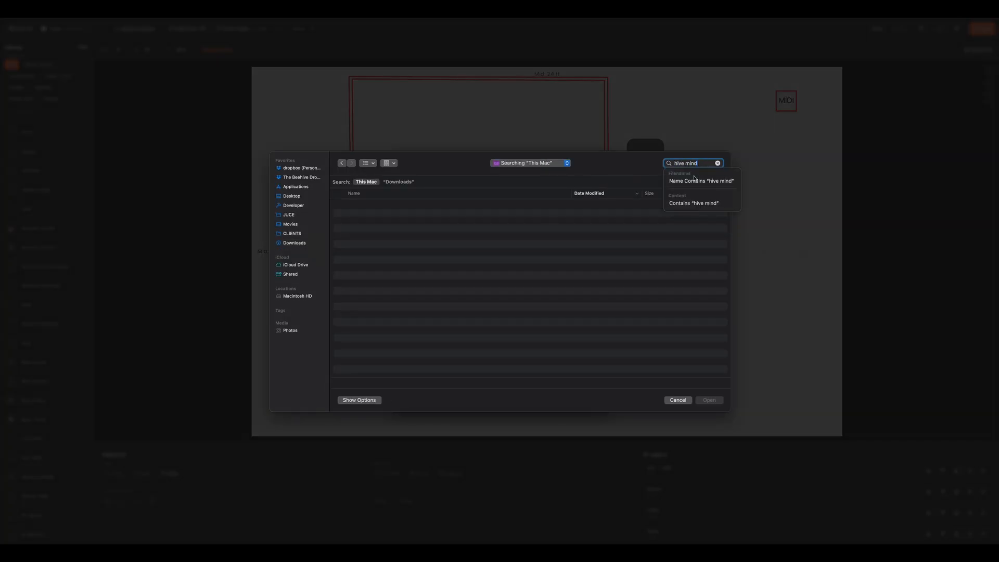
{"action": "left_click", "coordinate": [400, 207]}
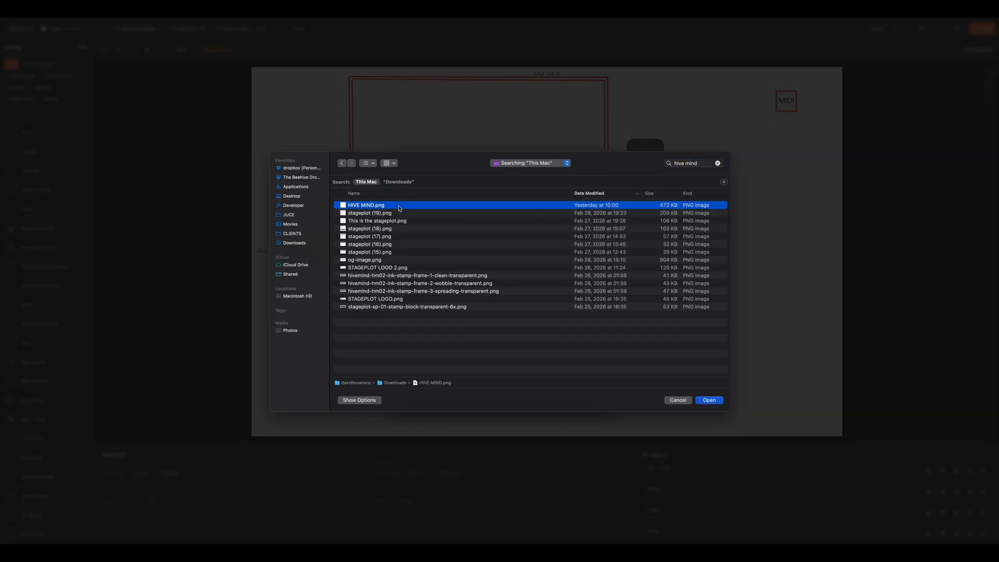
{"action": "double_click", "coordinate": [445, 208]}
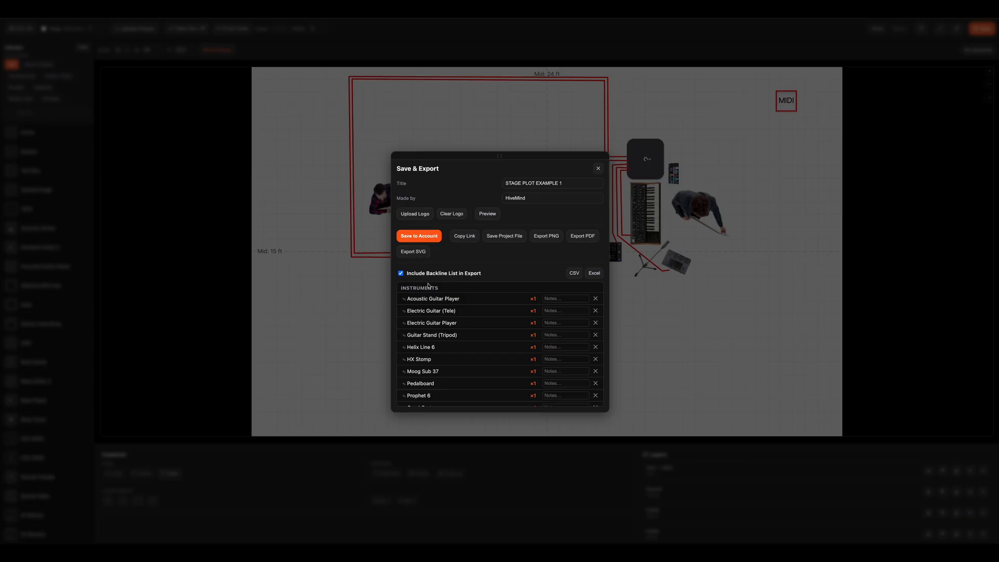
Review the backline list and, with the export dialog moved aside, highlight each cable entry on the plot to identify it
{"action": "scroll", "coordinate": [449, 317], "scroll_direction": "down", "scroll_amount": 4}
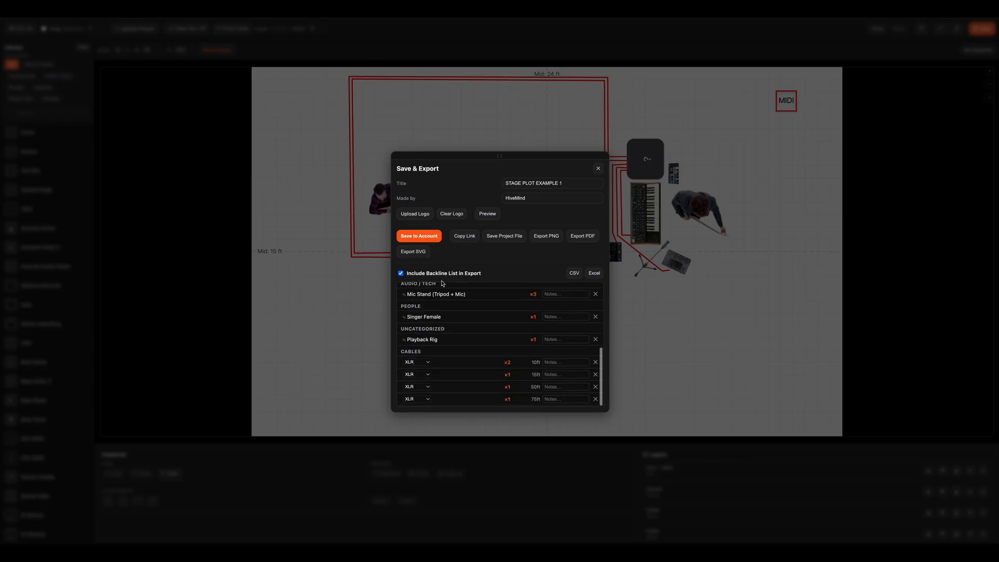
{"action": "scroll", "coordinate": [451, 308], "scroll_direction": "up", "scroll_amount": 4}
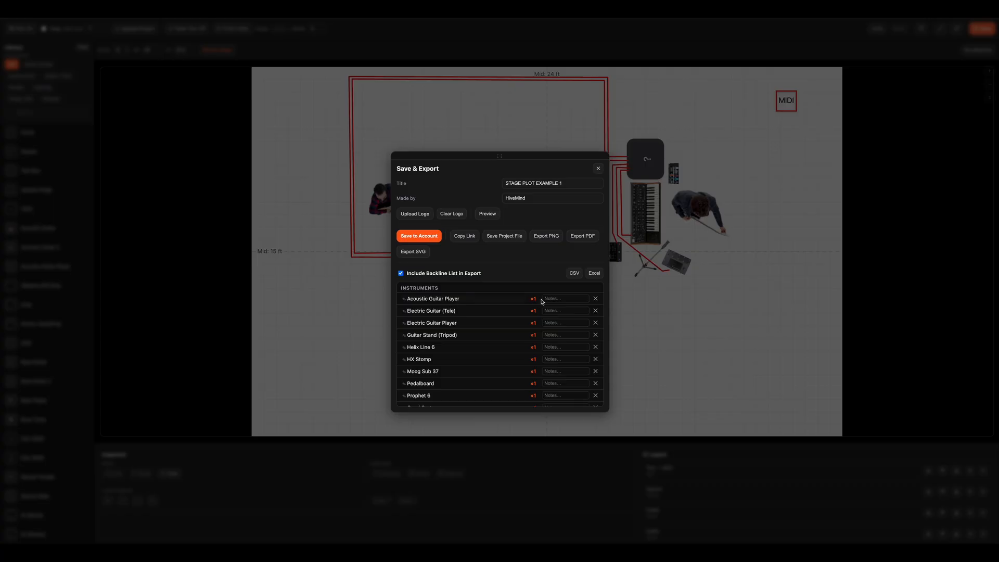
{"action": "scroll", "coordinate": [492, 371], "scroll_direction": "down", "scroll_amount": 4}
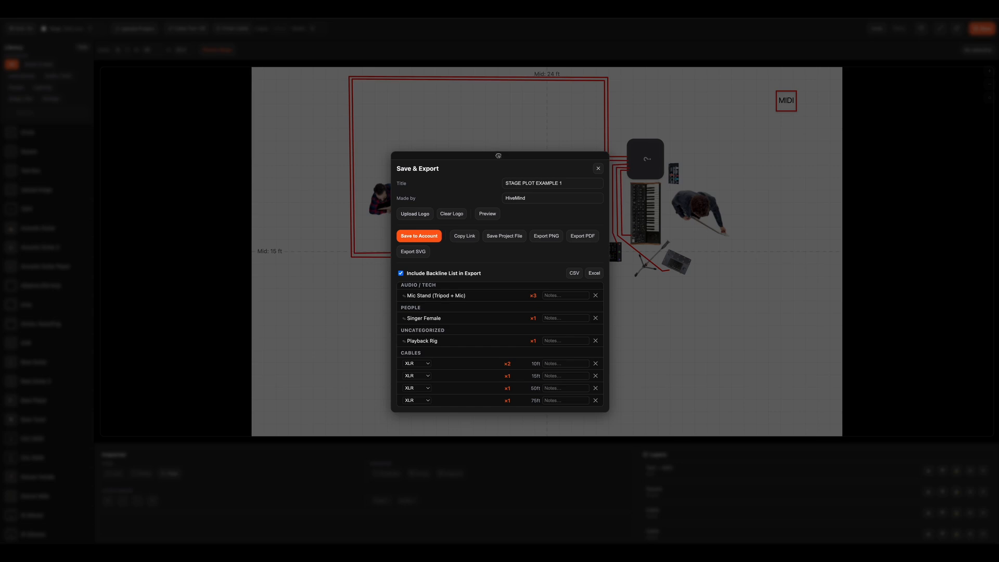
{"action": "left_click_drag", "start_coordinate": [498, 156], "coordinate": [736, 177]}
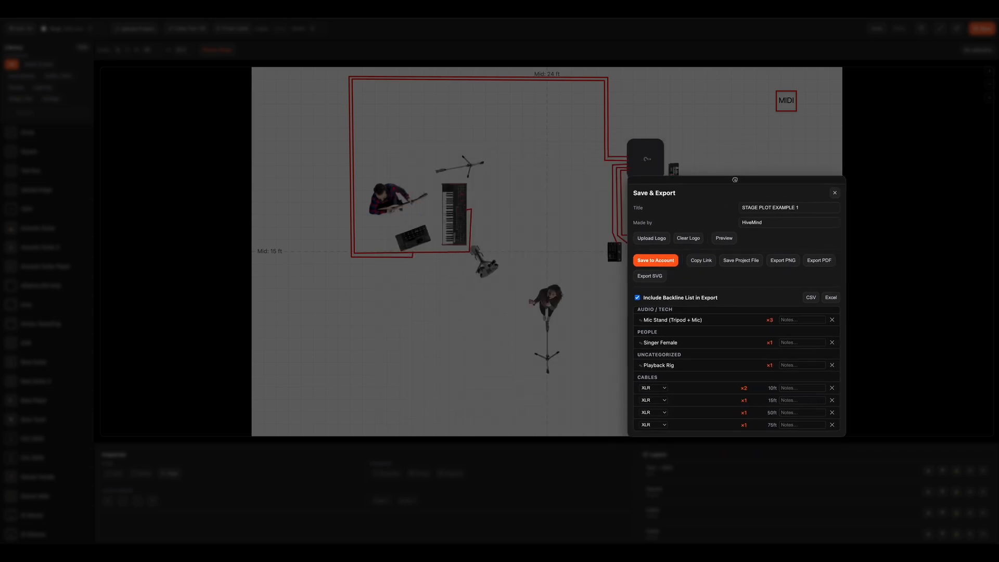
{"action": "left_click", "coordinate": [698, 390]}
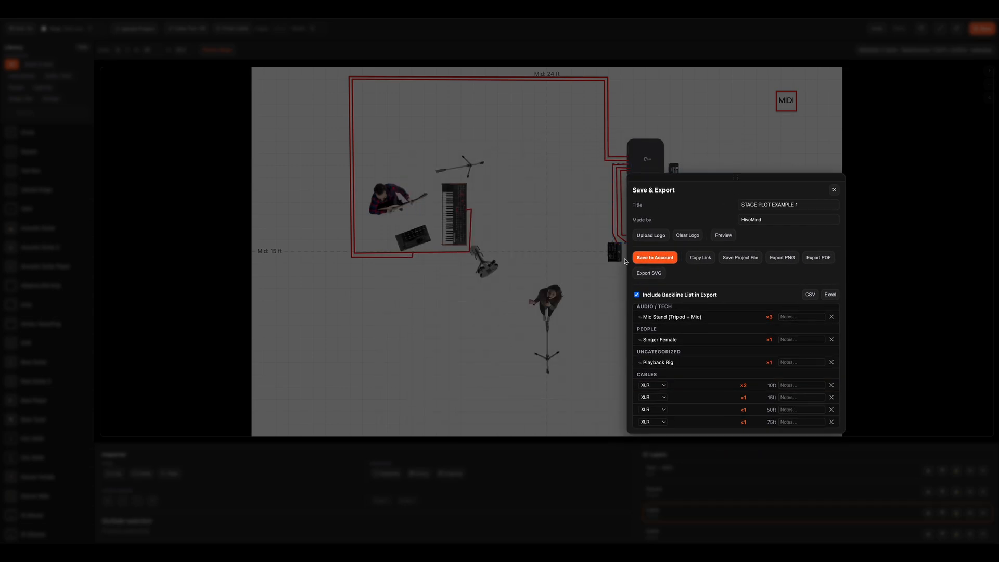
{"action": "left_click_drag", "start_coordinate": [662, 180], "coordinate": [640, 151]}
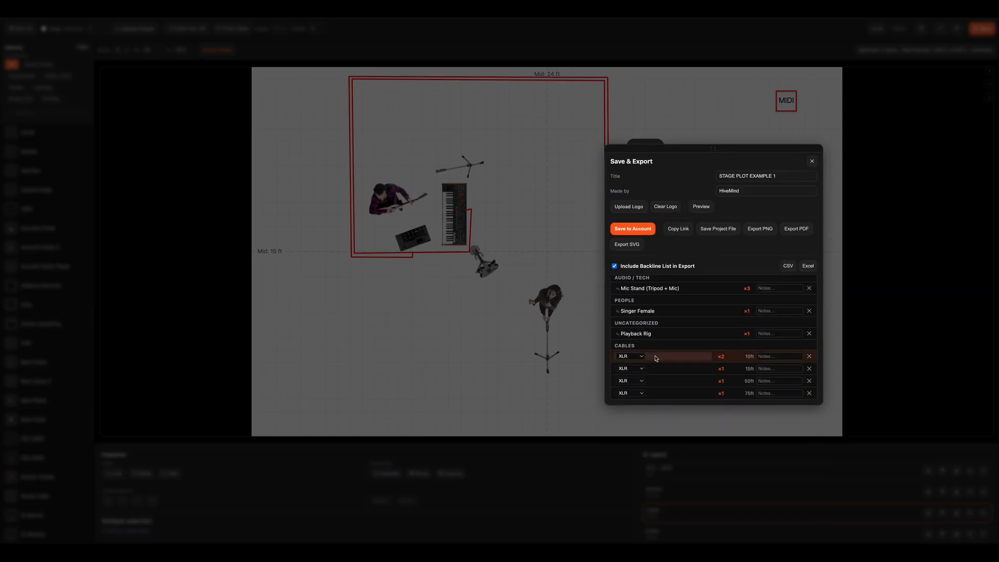
{"action": "left_click", "coordinate": [666, 373]}
{"action": "left_click", "coordinate": [668, 383]}
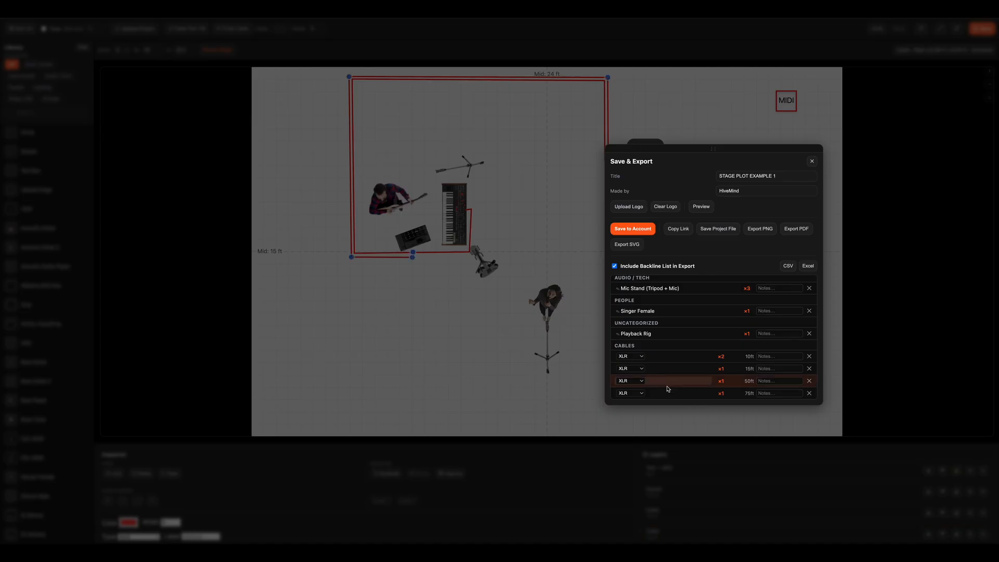
{"action": "left_click", "coordinate": [663, 392]}
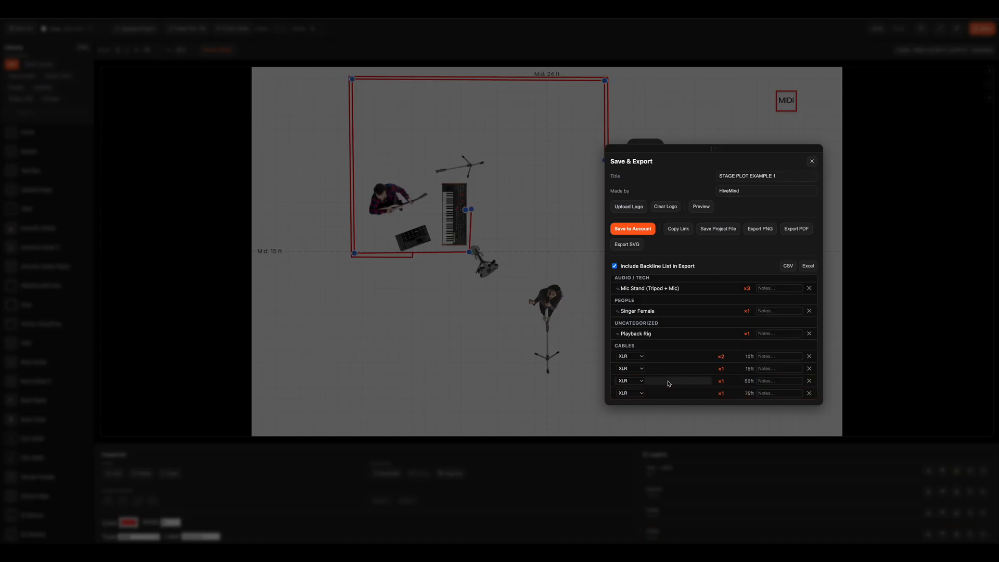
Set the 50 ft cable's type to Custom and enter the note "Midi" for it
{"action": "left_click", "coordinate": [669, 383]}
{"action": "left_click", "coordinate": [640, 381]}
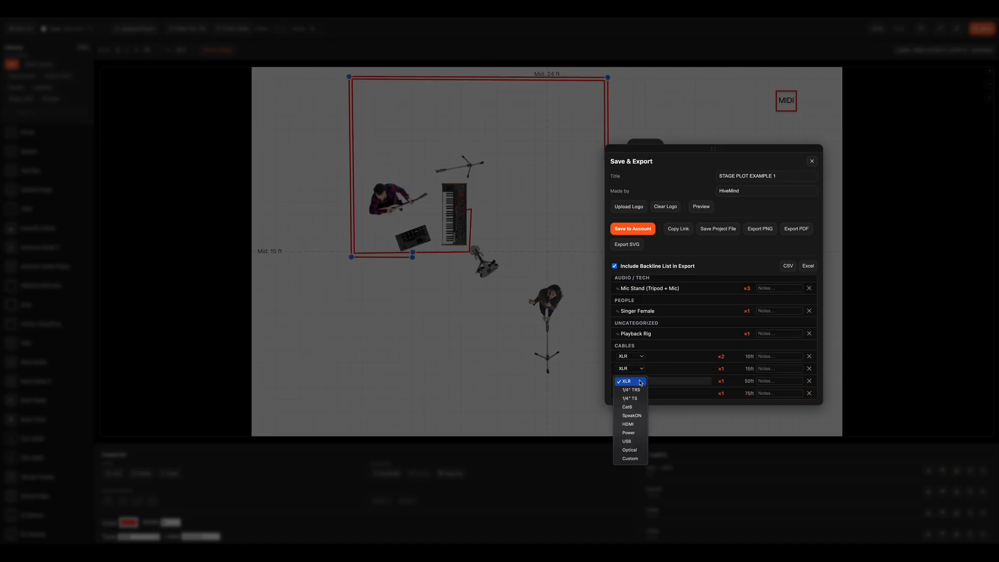
{"action": "left_click", "coordinate": [631, 458]}
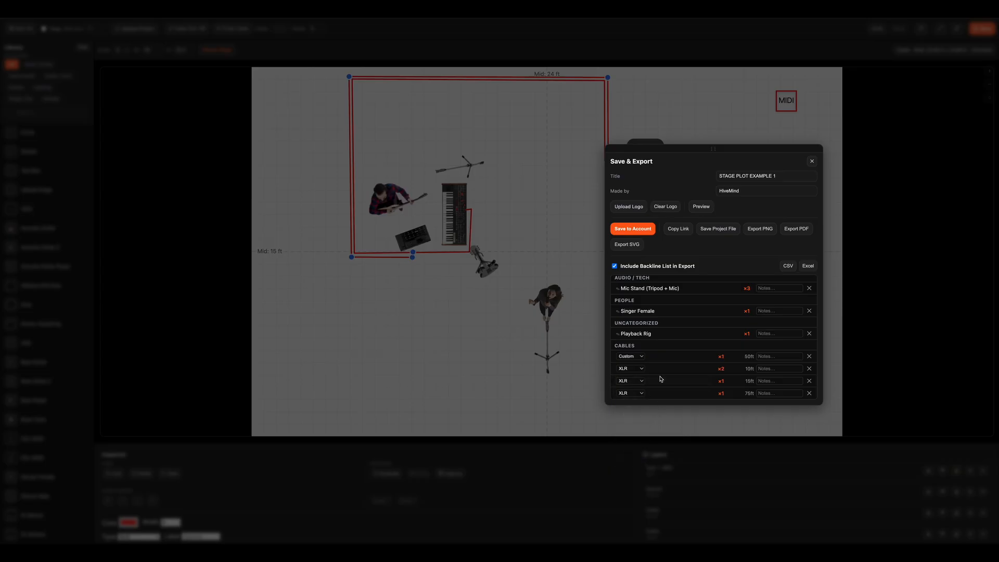
{"action": "left_click", "coordinate": [769, 357]}
{"action": "type", "text": "MI"}
Set the 10 ft cables' type to Custom and enter the note "Midi" for them
{"action": "left_click", "coordinate": [631, 369]}
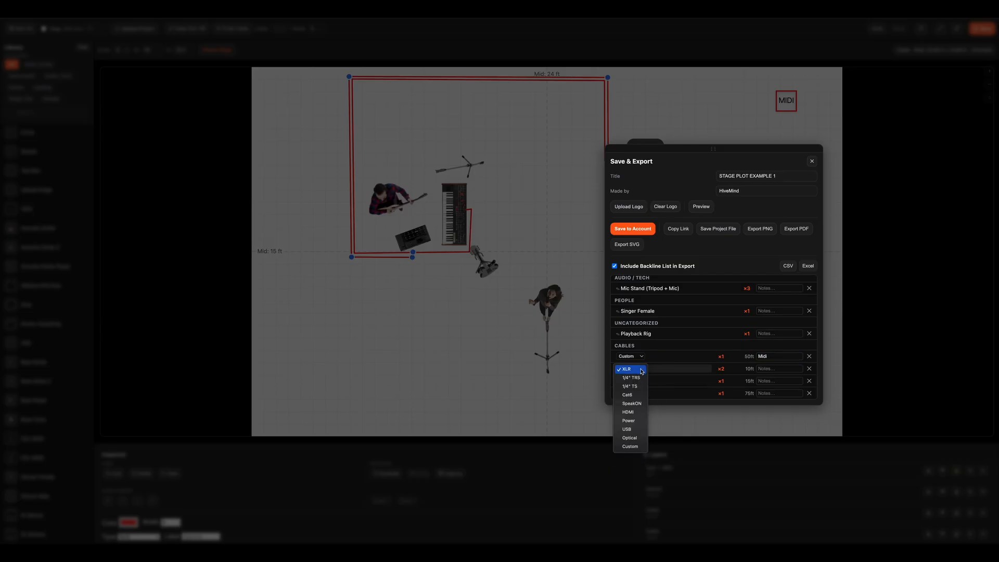
{"action": "left_click", "coordinate": [639, 448]}
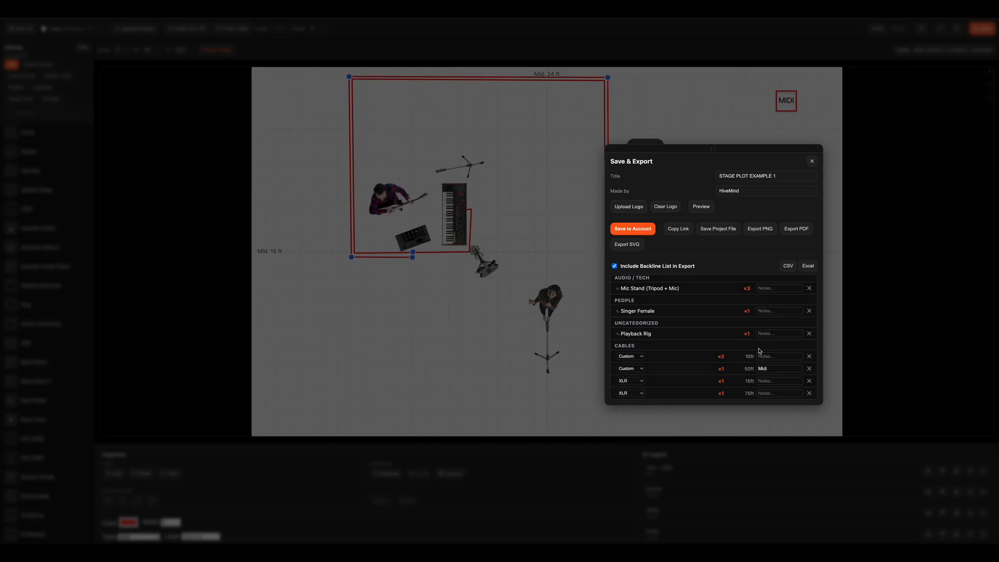
{"action": "left_click", "coordinate": [776, 357]}
{"action": "type", "text": "Midi"}
{"action": "left_click", "coordinate": [705, 342]}
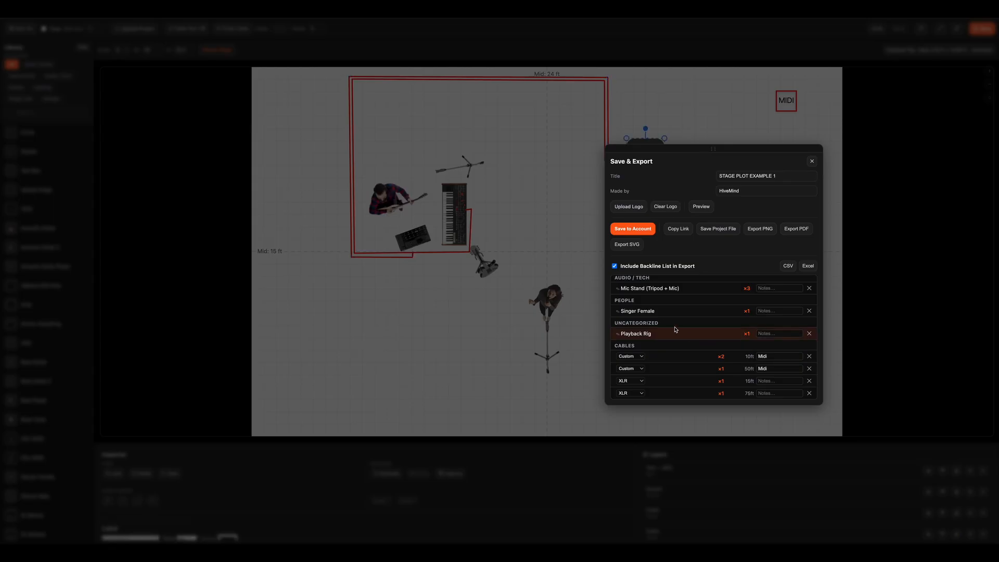
Remove Singer Female, Electric Guitar Player and Acoustic Guitar Player from the backline list
{"action": "scroll", "coordinate": [687, 346], "scroll_direction": "up", "scroll_amount": 2}
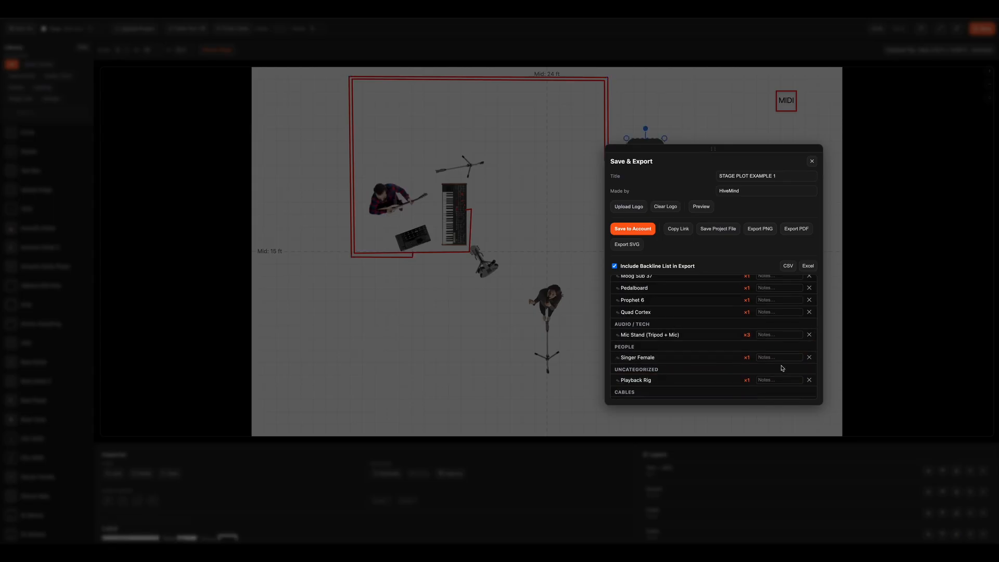
{"action": "left_click", "coordinate": [809, 357]}
{"action": "scroll", "coordinate": [759, 342], "scroll_direction": "up", "scroll_amount": 4}
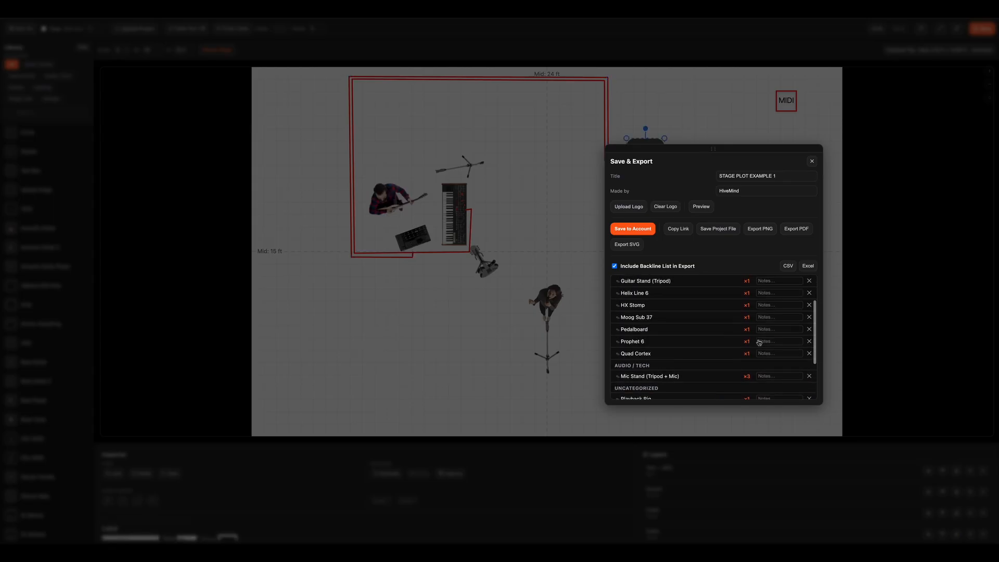
{"action": "left_click", "coordinate": [810, 316]}
{"action": "left_click", "coordinate": [810, 292]}
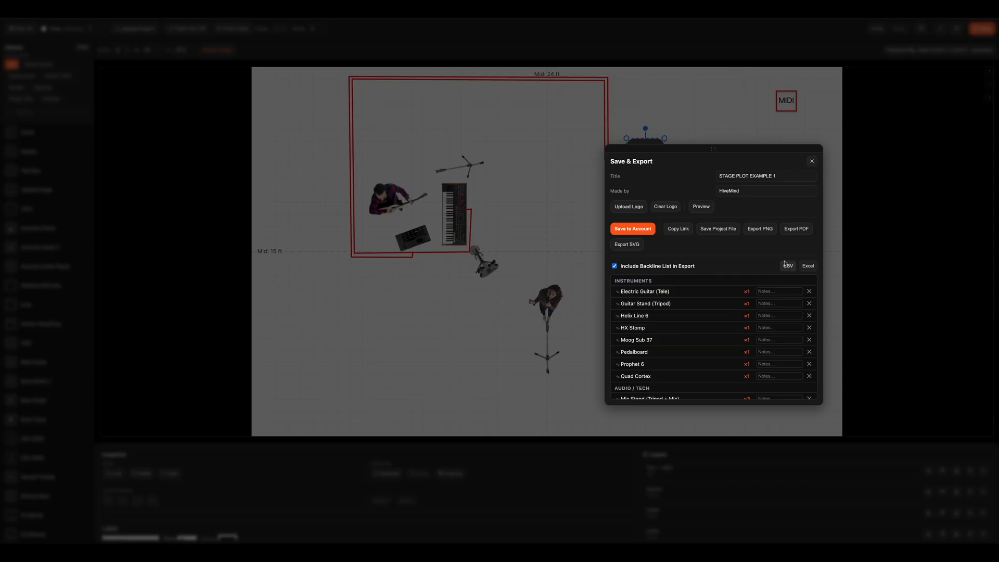
Preview the stage plot sheet with its backline list, and export it as a PNG
{"action": "scroll", "coordinate": [715, 297], "scroll_direction": "down", "scroll_amount": 3}
{"action": "scroll", "coordinate": [715, 297], "scroll_direction": "up", "scroll_amount": 3}
{"action": "left_click", "coordinate": [702, 207]}
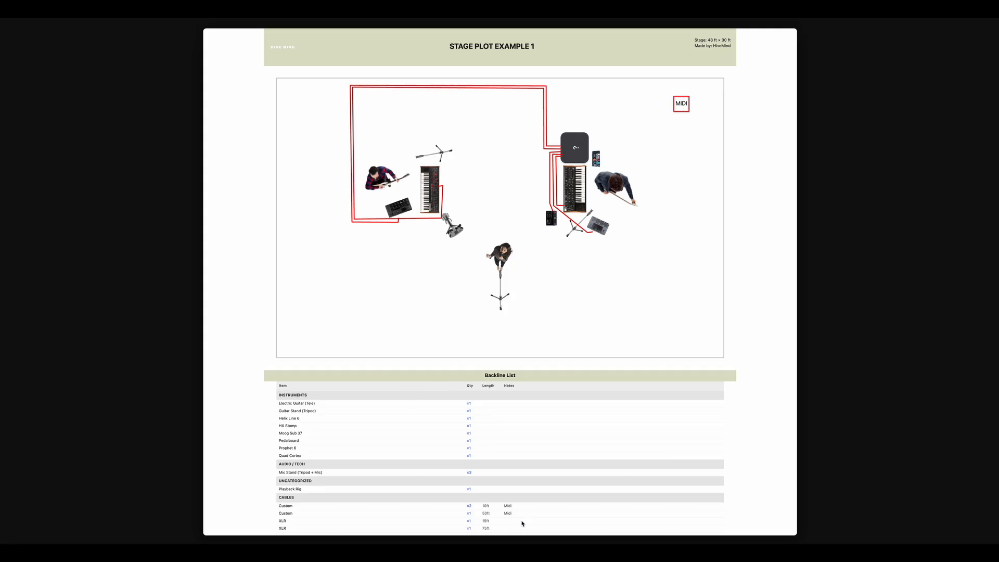
{"action": "key", "text": "Escape"}
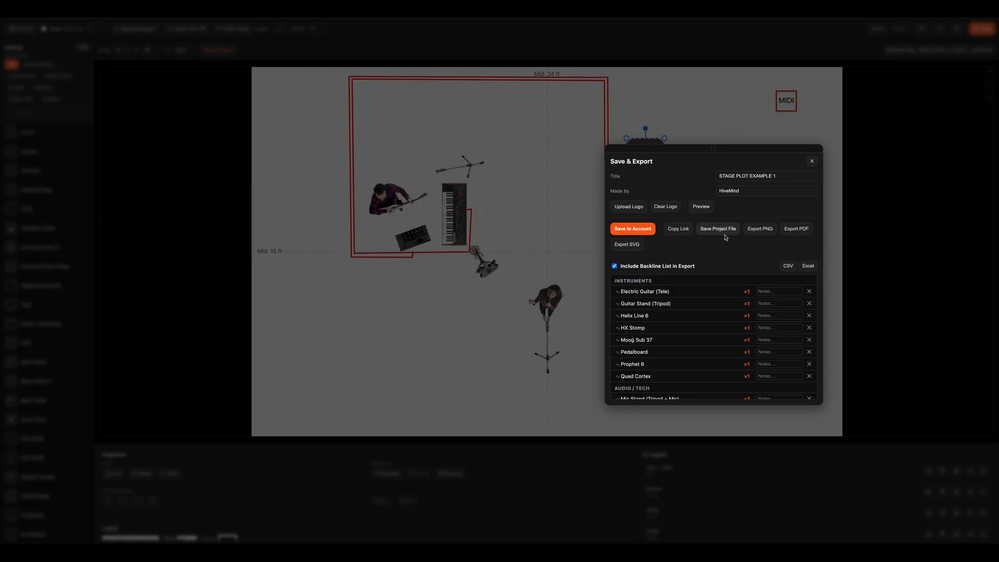
{"action": "left_click", "coordinate": [764, 231]}
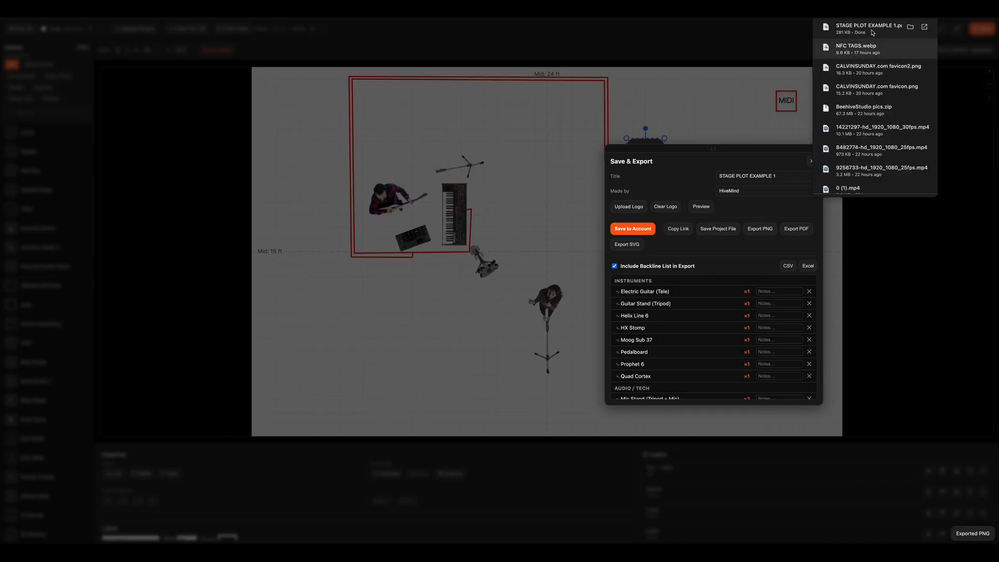